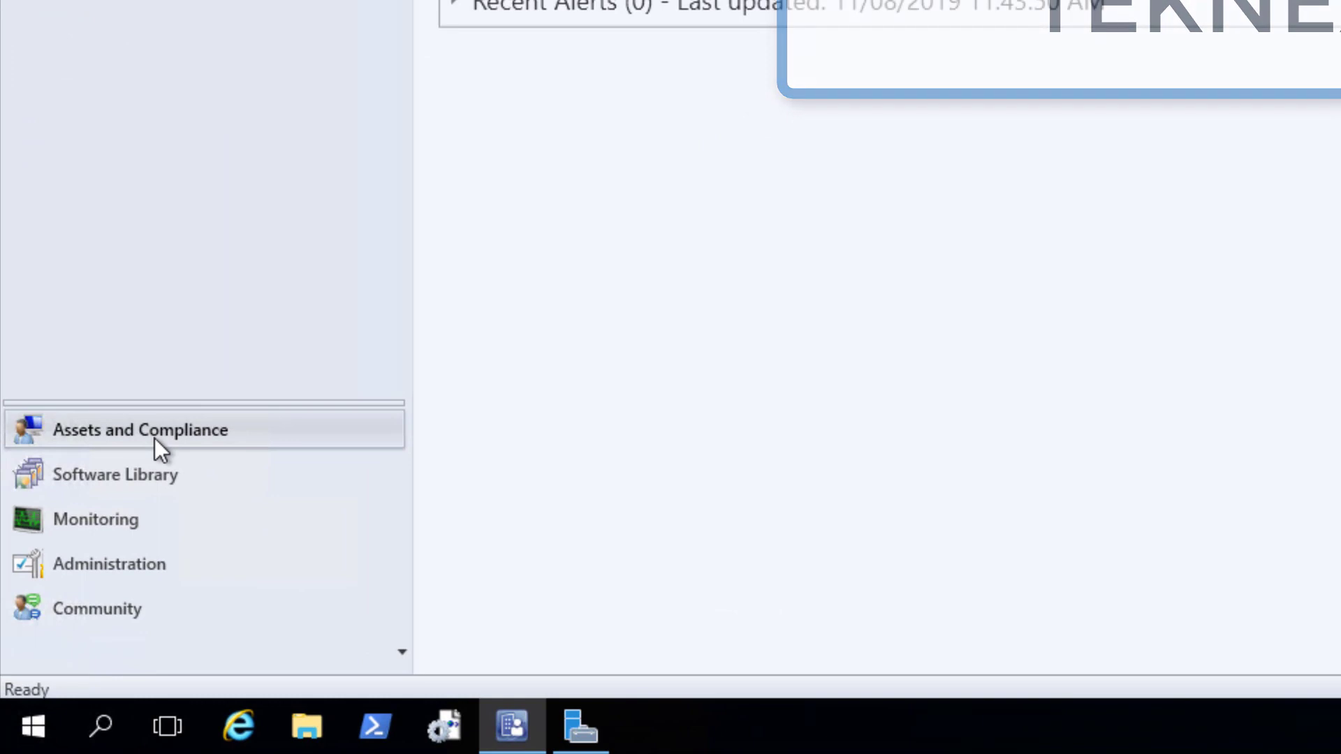
Show the empty Reports list under Monitoring > Reporting in the Configuration Manager Console
click(84, 517)
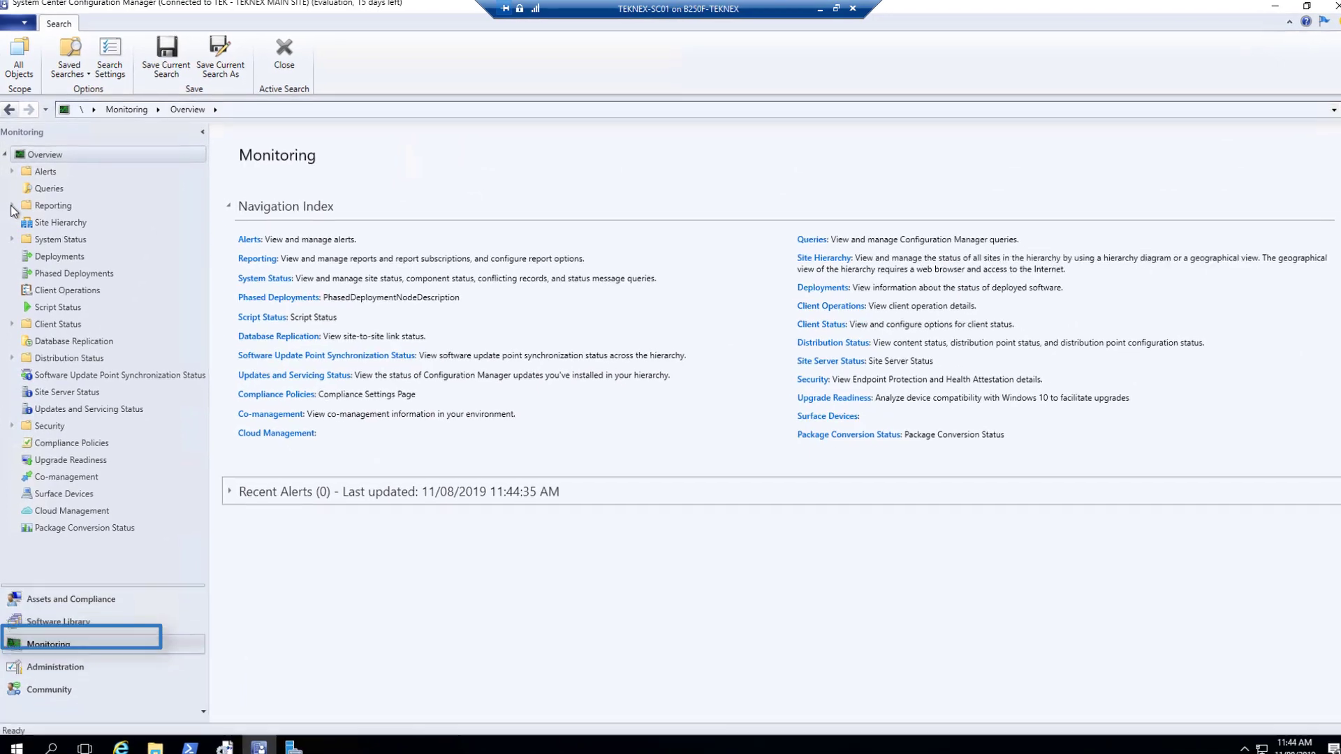
click(11, 202)
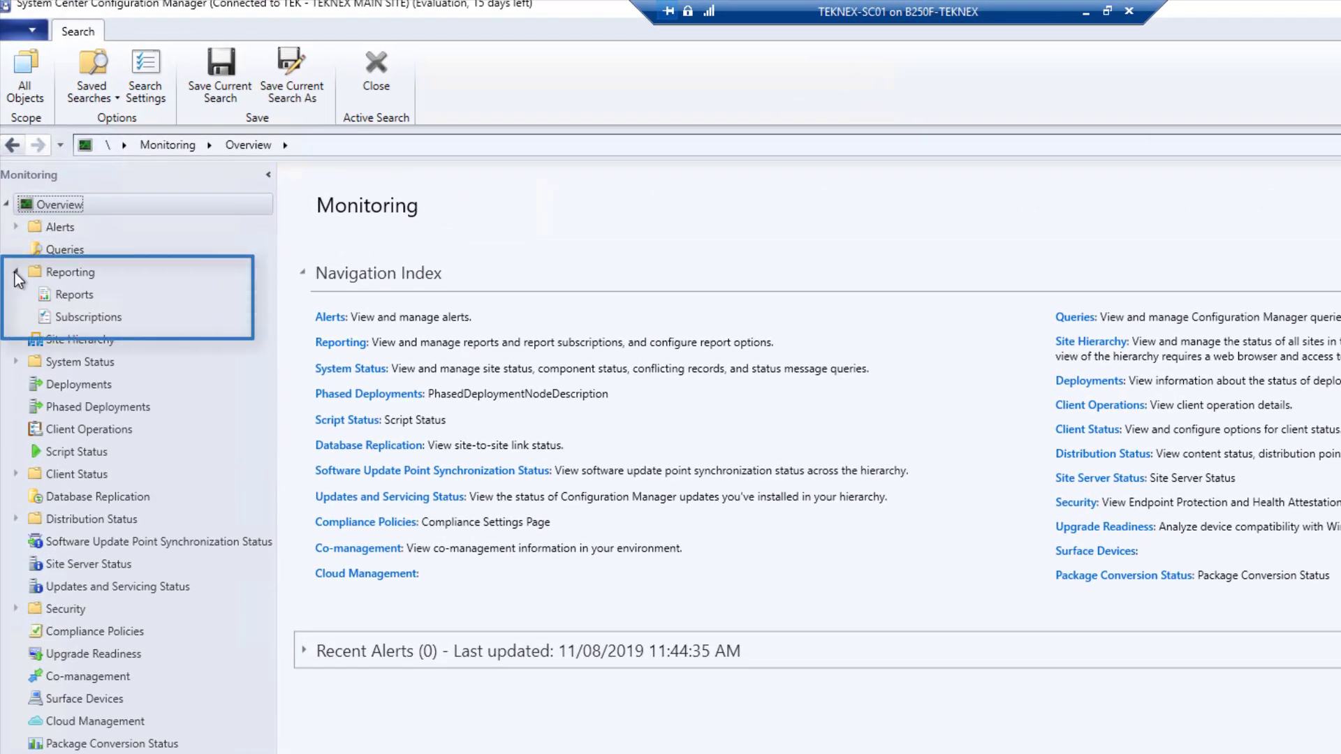
click(63, 295)
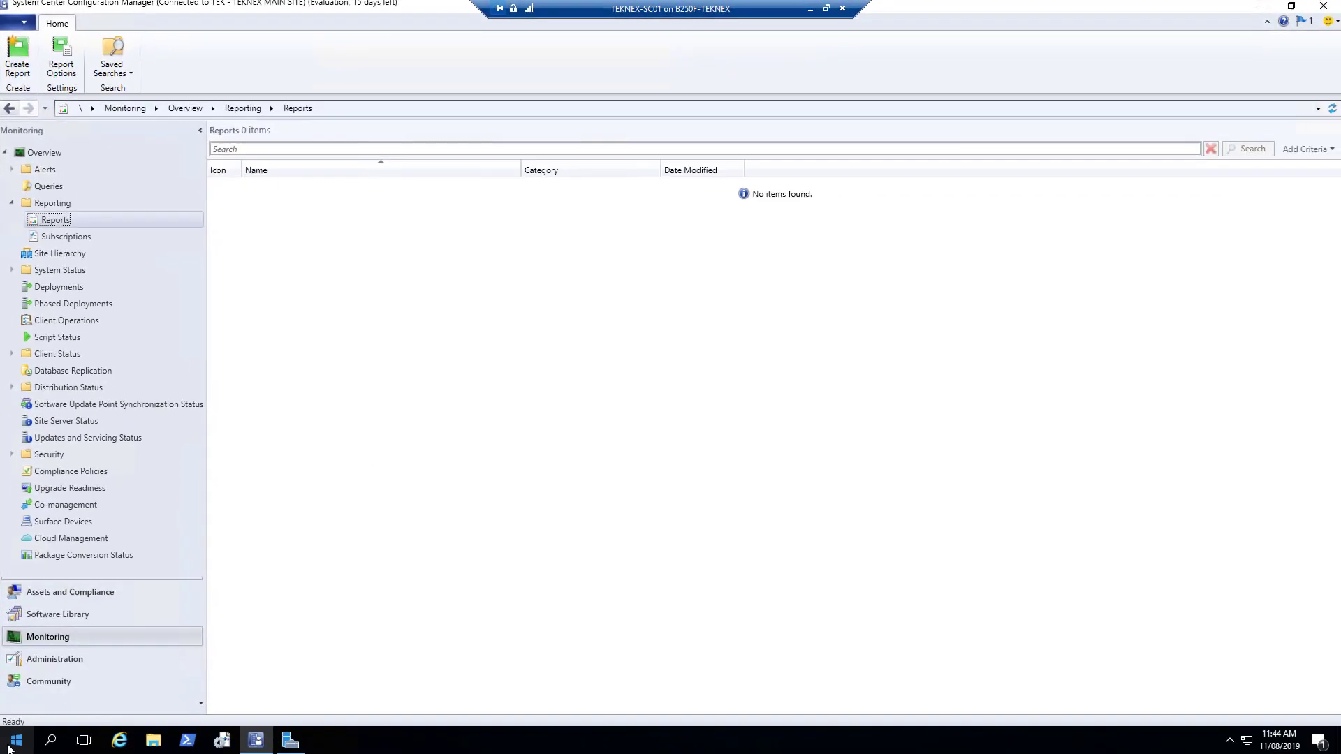
click(10, 746)
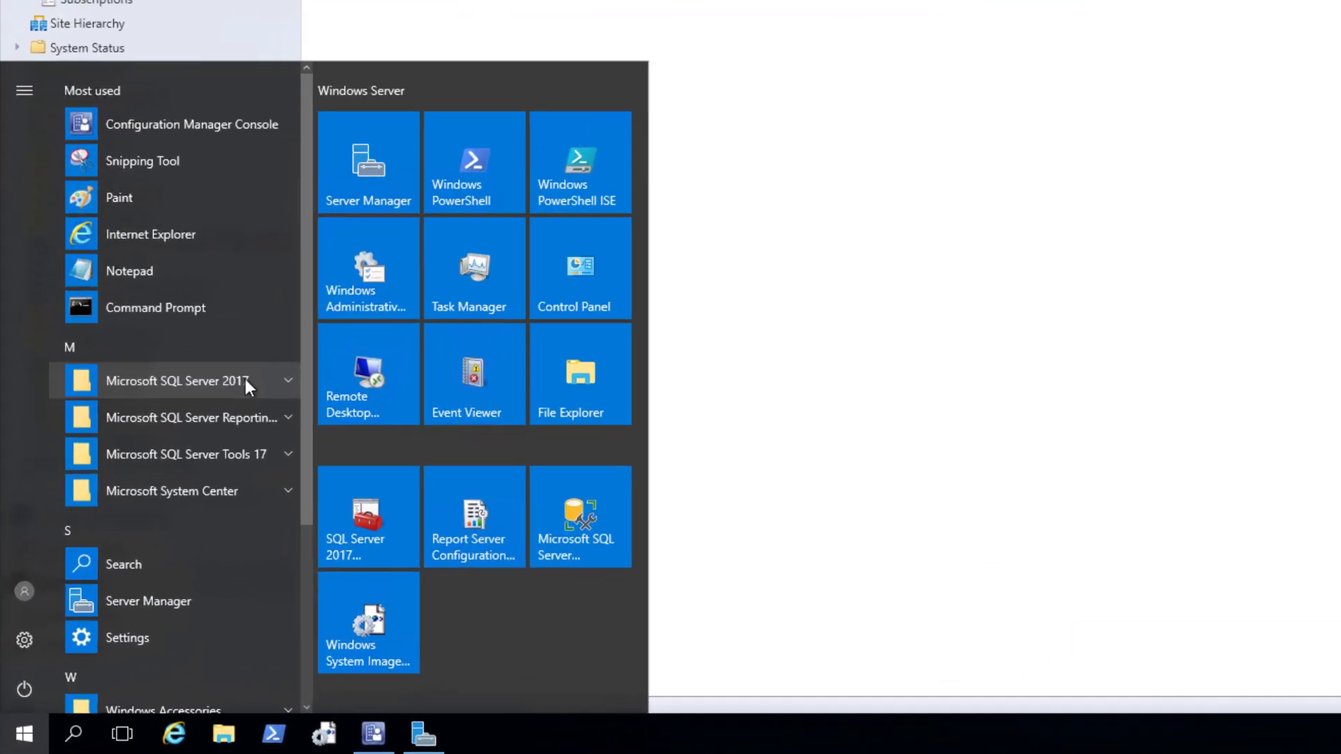
Launch Reporting Services Configuration Manager from the Microsoft SQL Server 2017 Start menu group
click(246, 383)
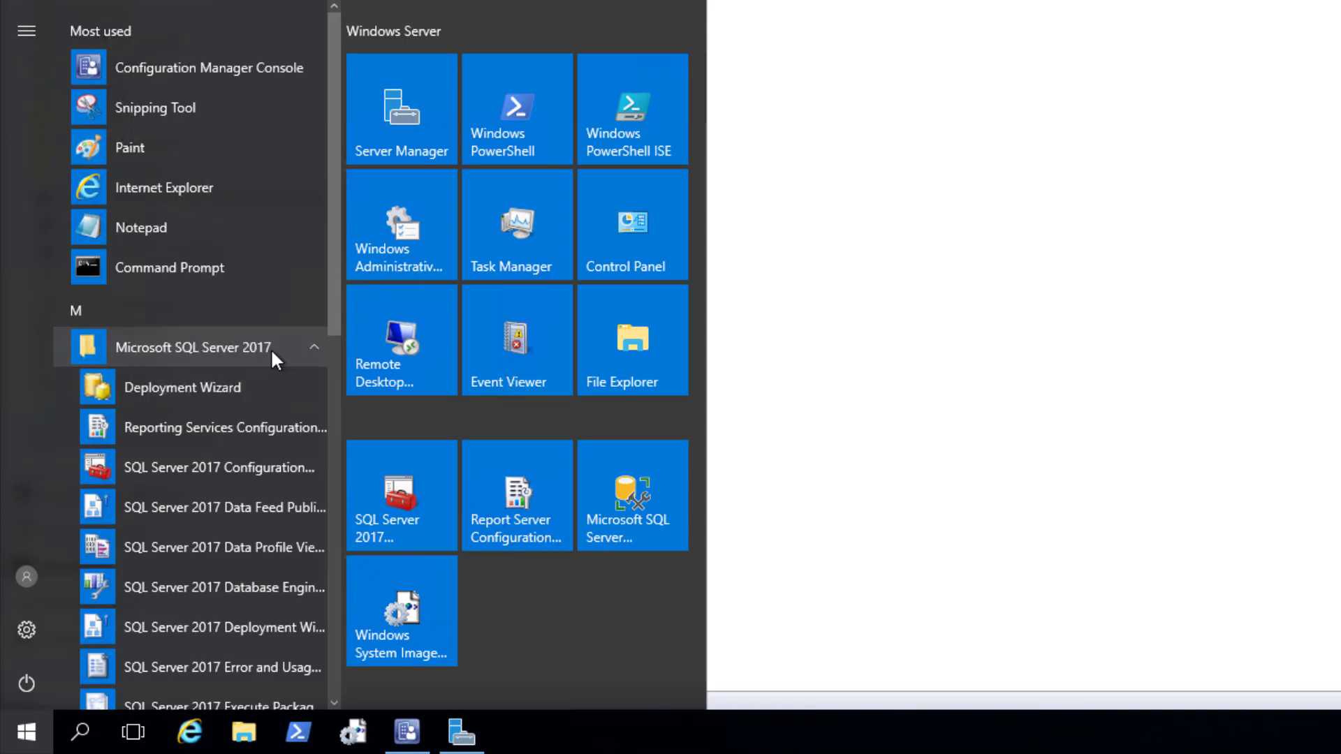
click(267, 429)
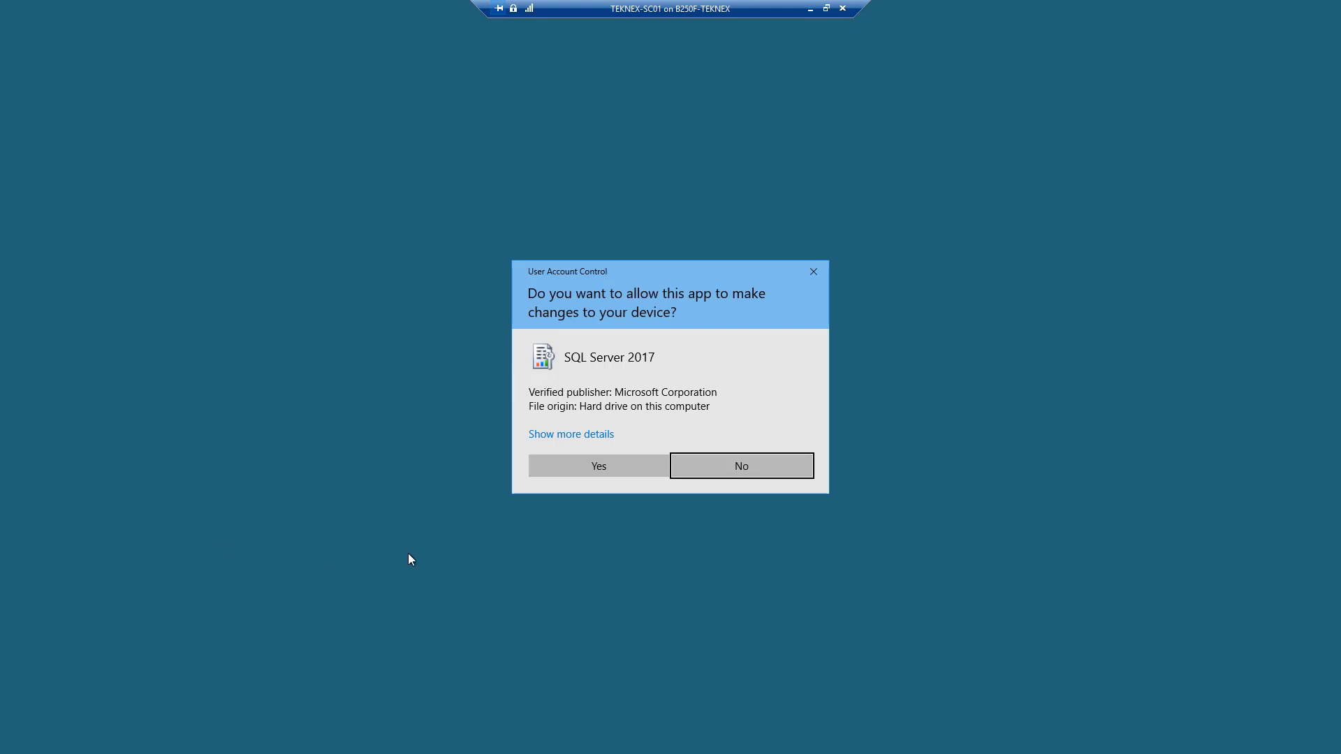
Approve the UAC prompt and connect to the SSRS instance on server TEKNEX-SC01
click(597, 472)
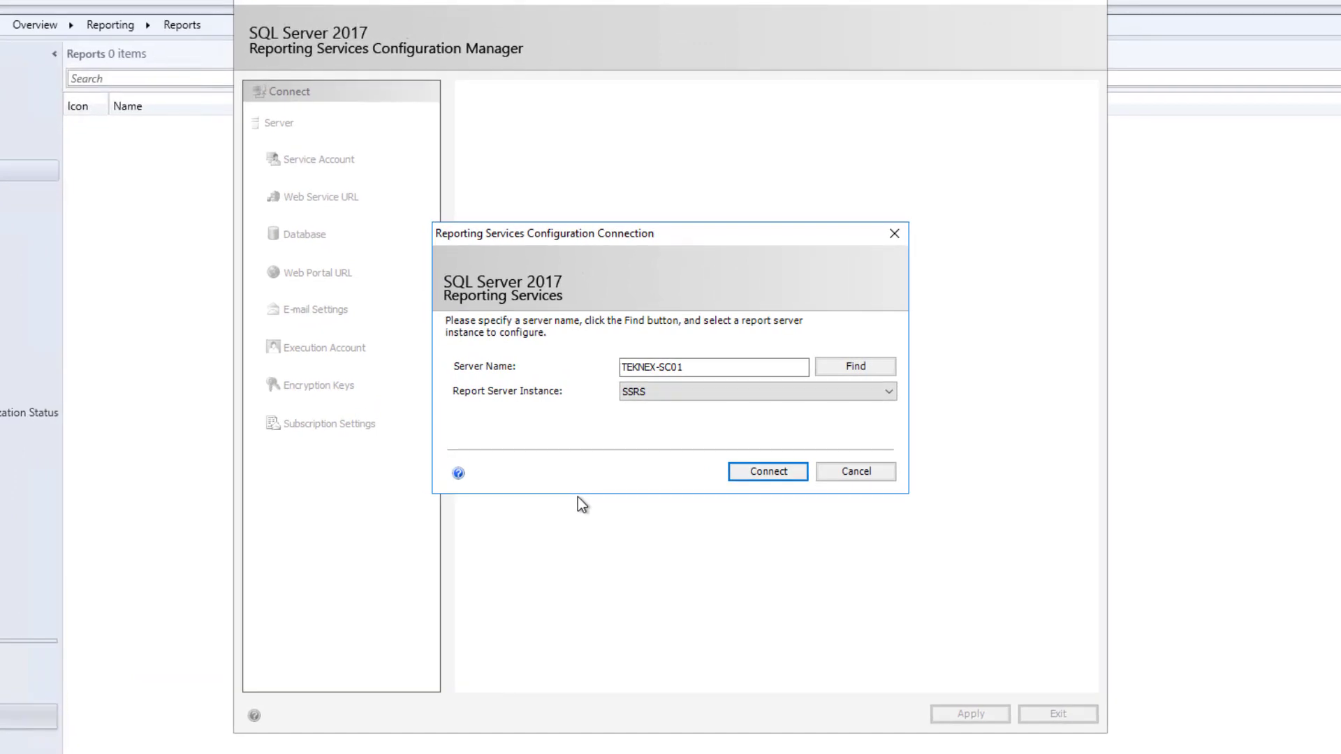
drag(703, 361, 608, 365)
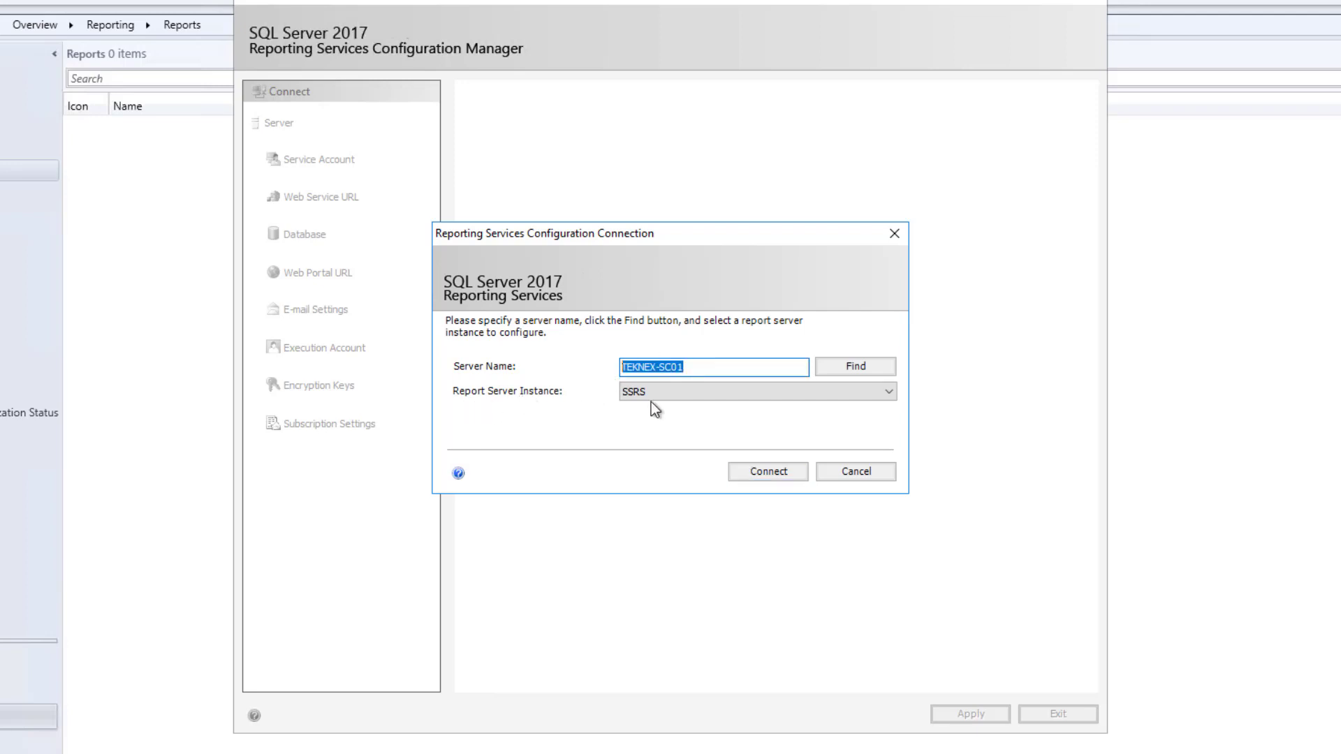
click(700, 397)
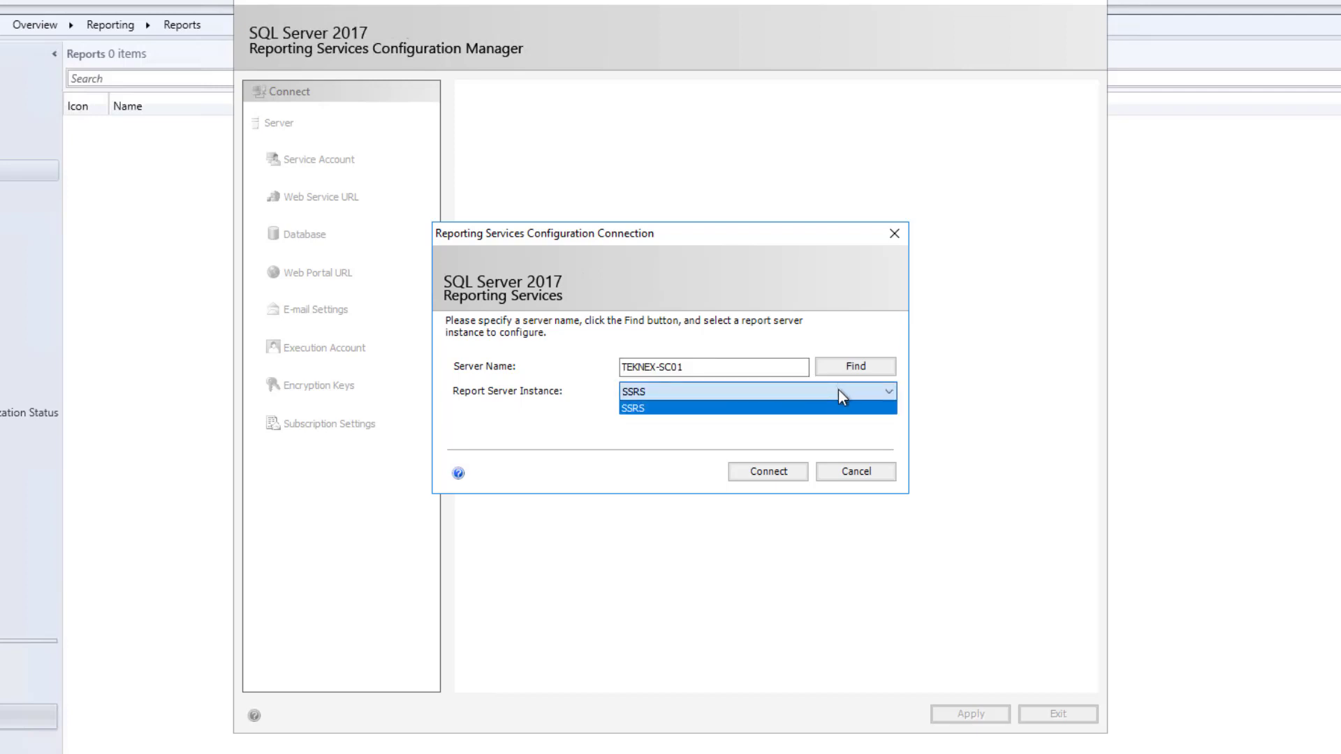
click(838, 392)
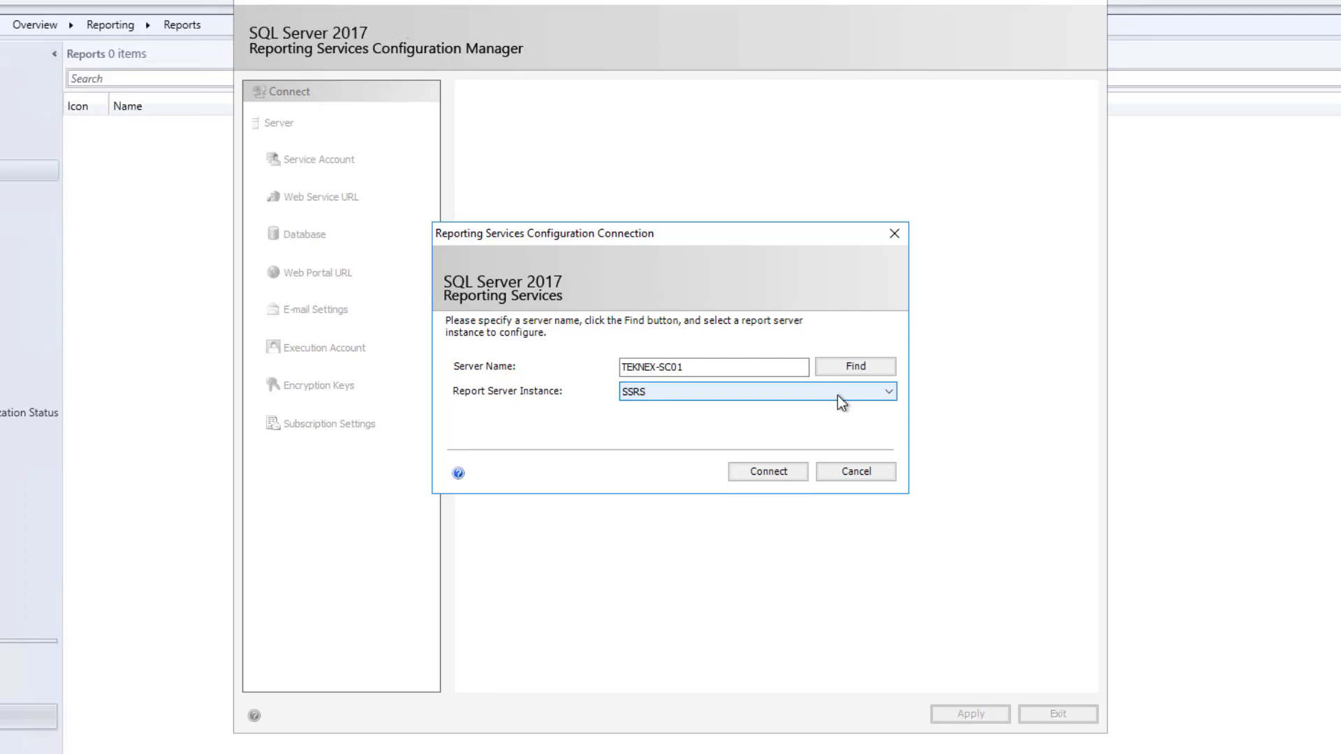
click(783, 473)
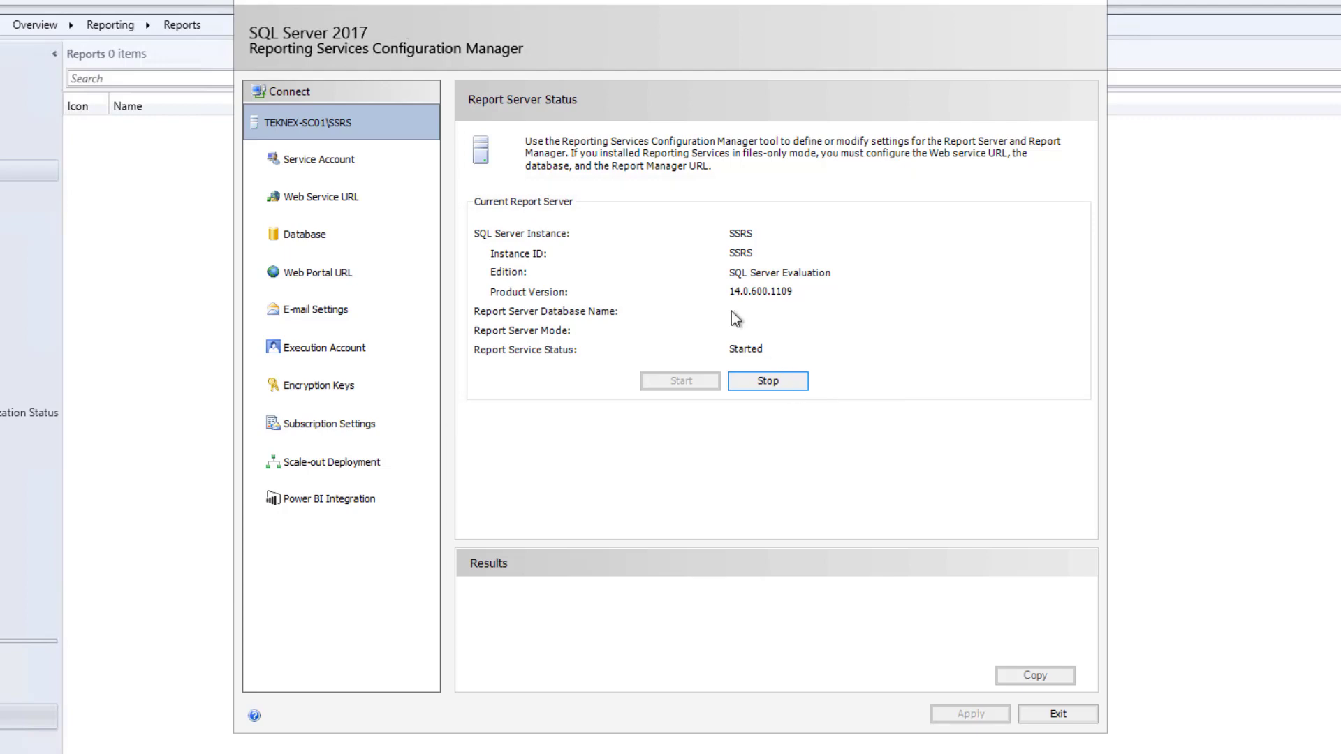
Verify the Service Account page runs the report server under a domain user account
click(355, 166)
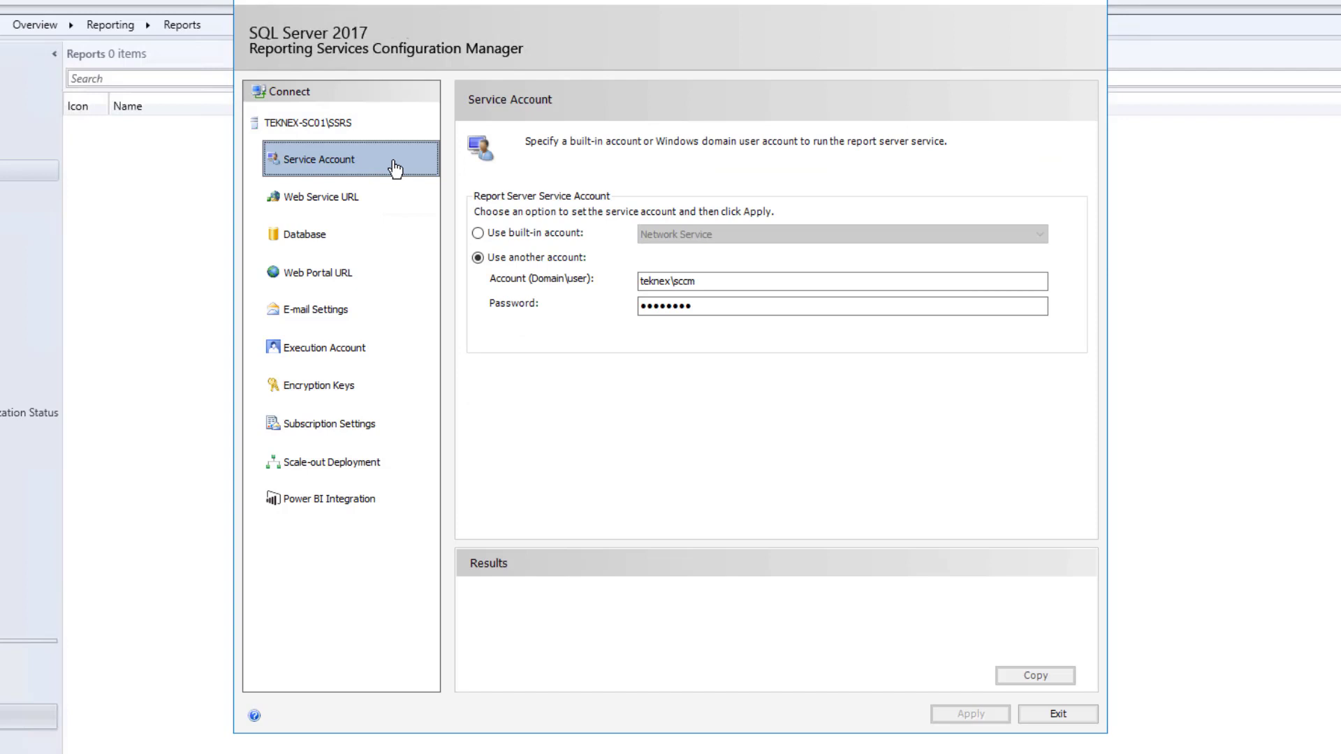
click(701, 280)
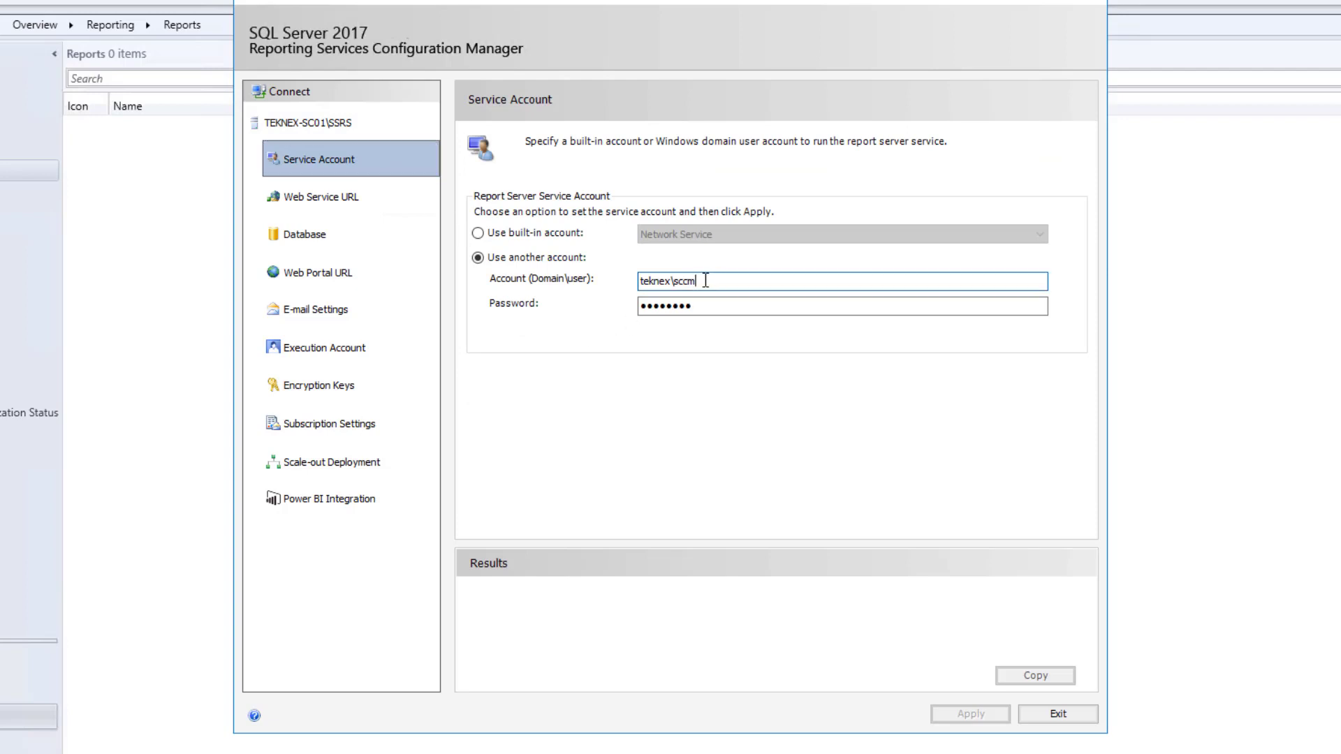
double_click(684, 277)
drag(717, 283, 637, 281)
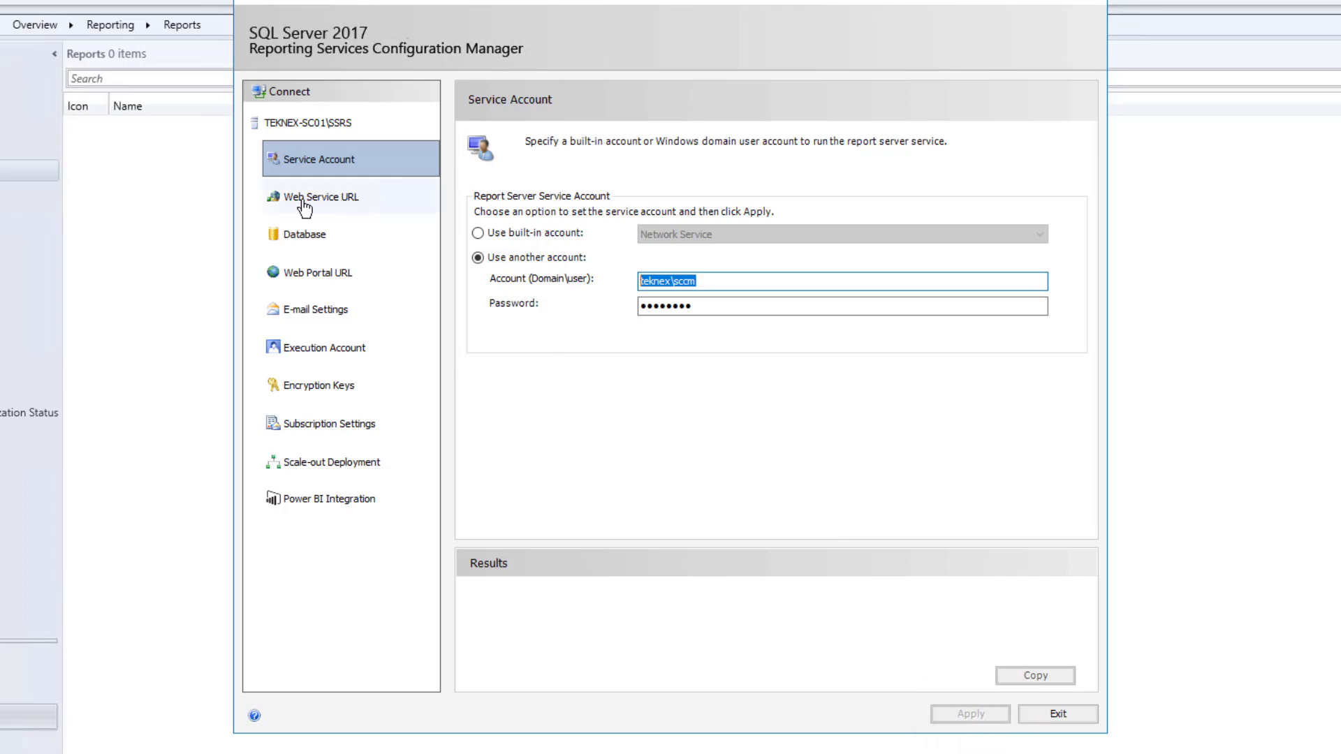
Set the Web Service URL virtual directory to ReportServer, IP All Assigned, port 80, and apply
click(354, 204)
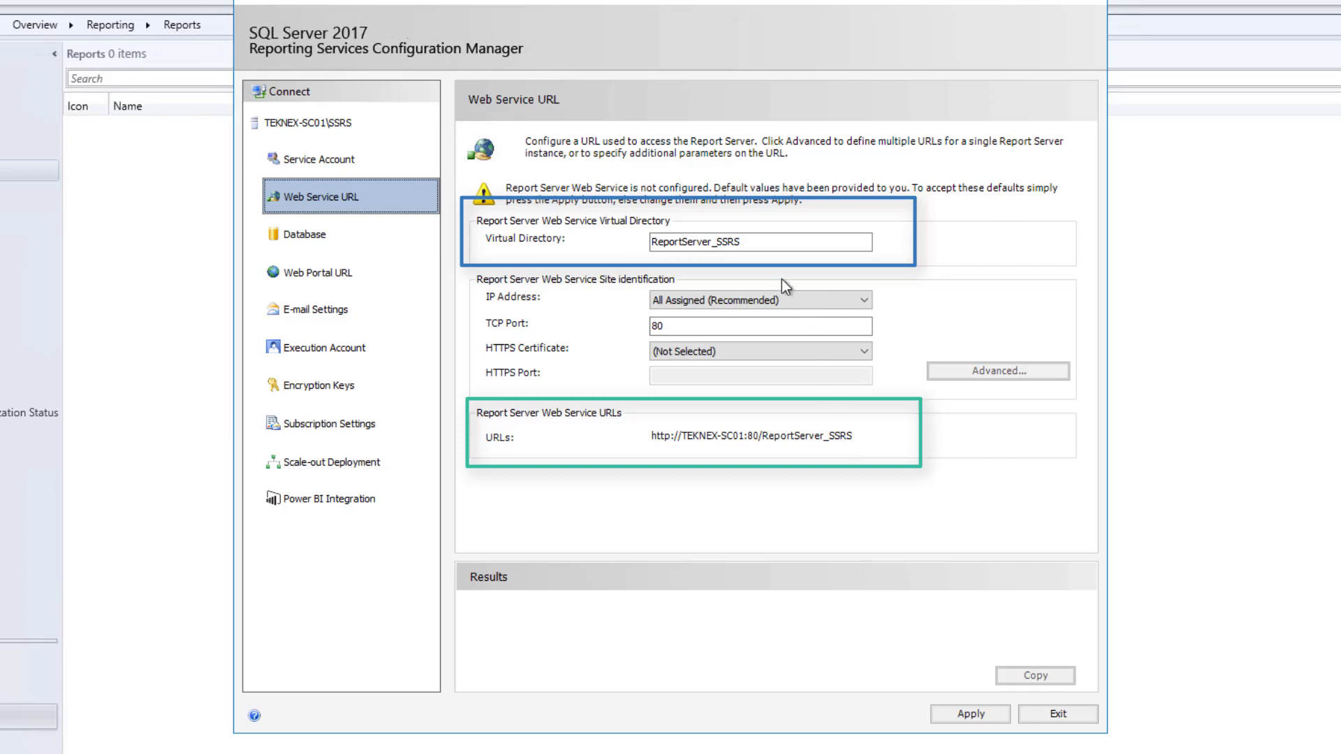
click(767, 235)
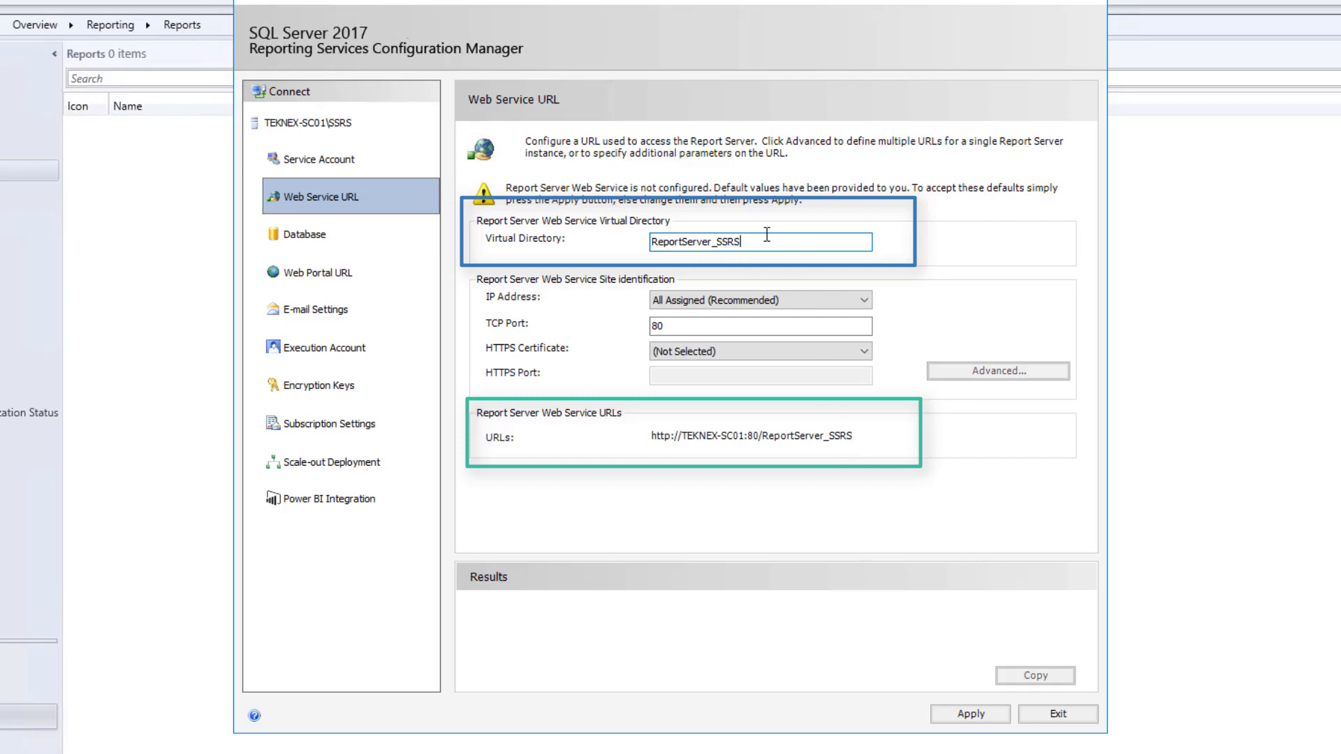
key(BackSpace)
key(BackSpace)
key(BackSpace)
key(BackSpace)
key(BackSpace)
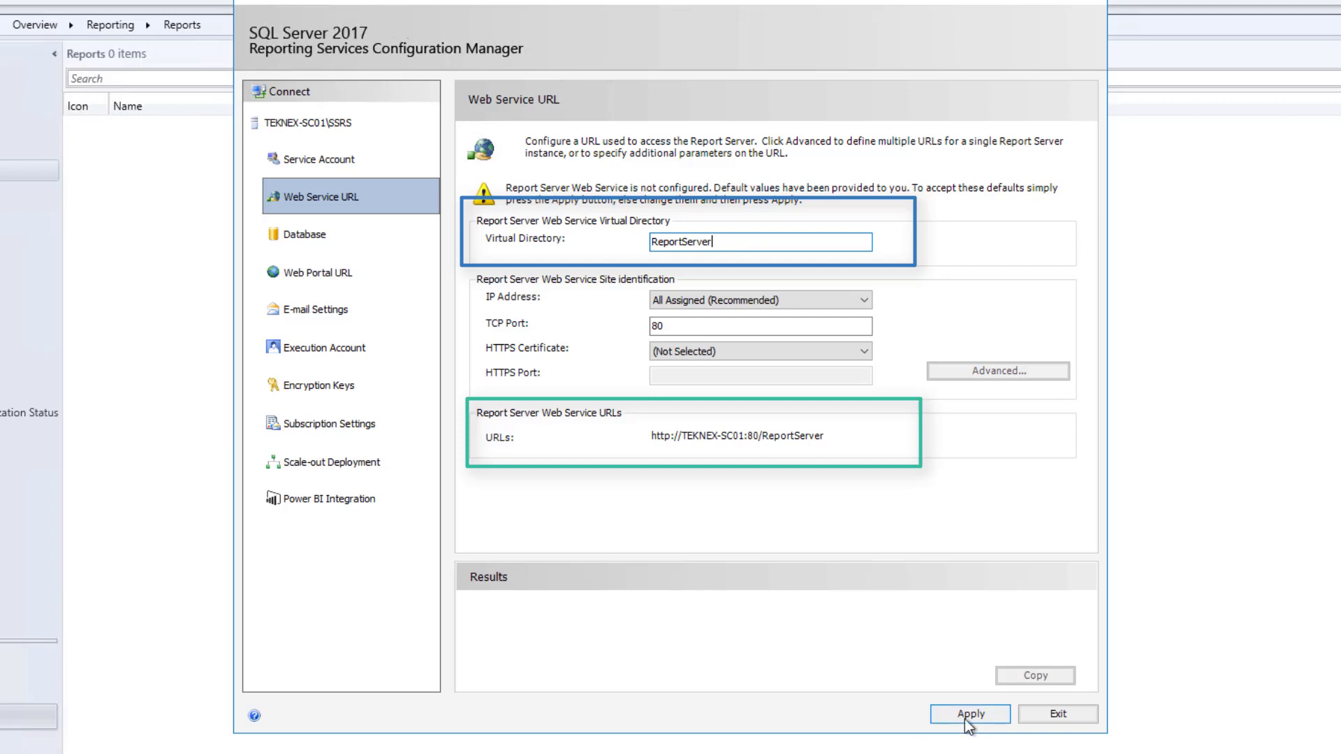
click(698, 300)
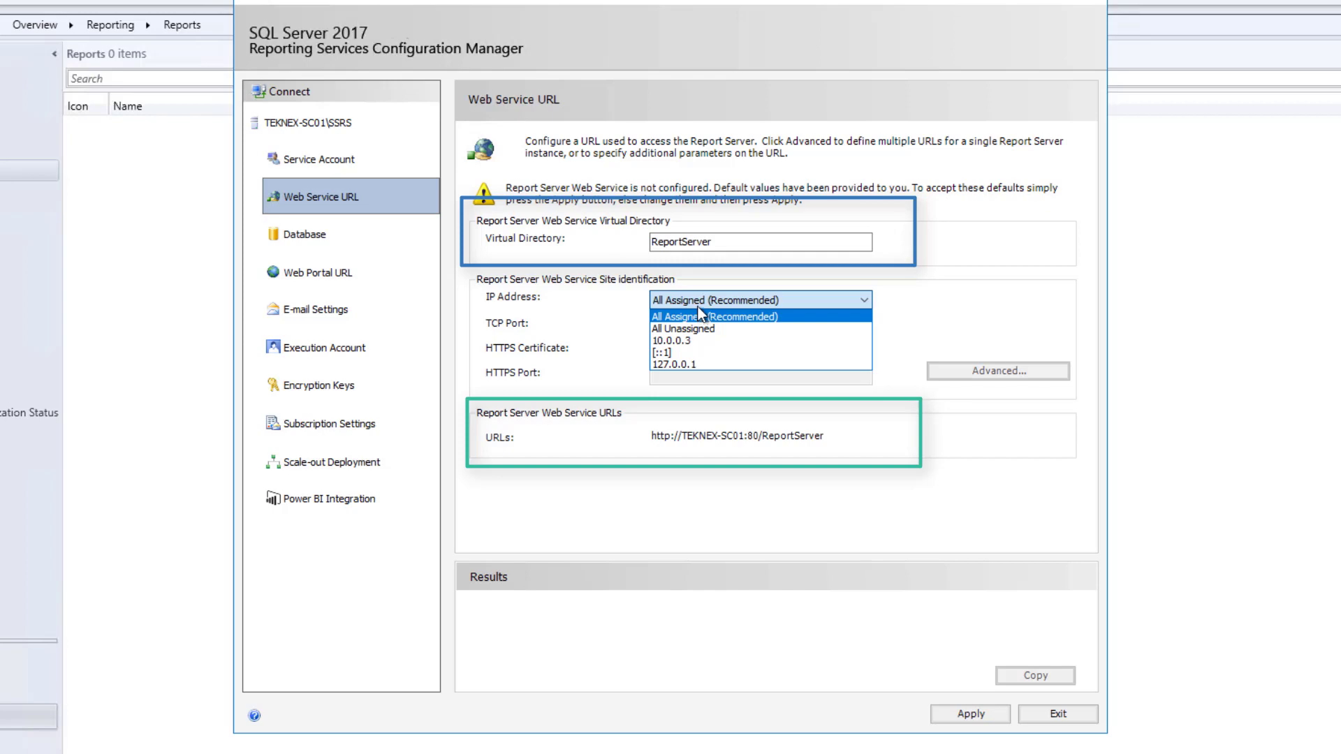
click(711, 313)
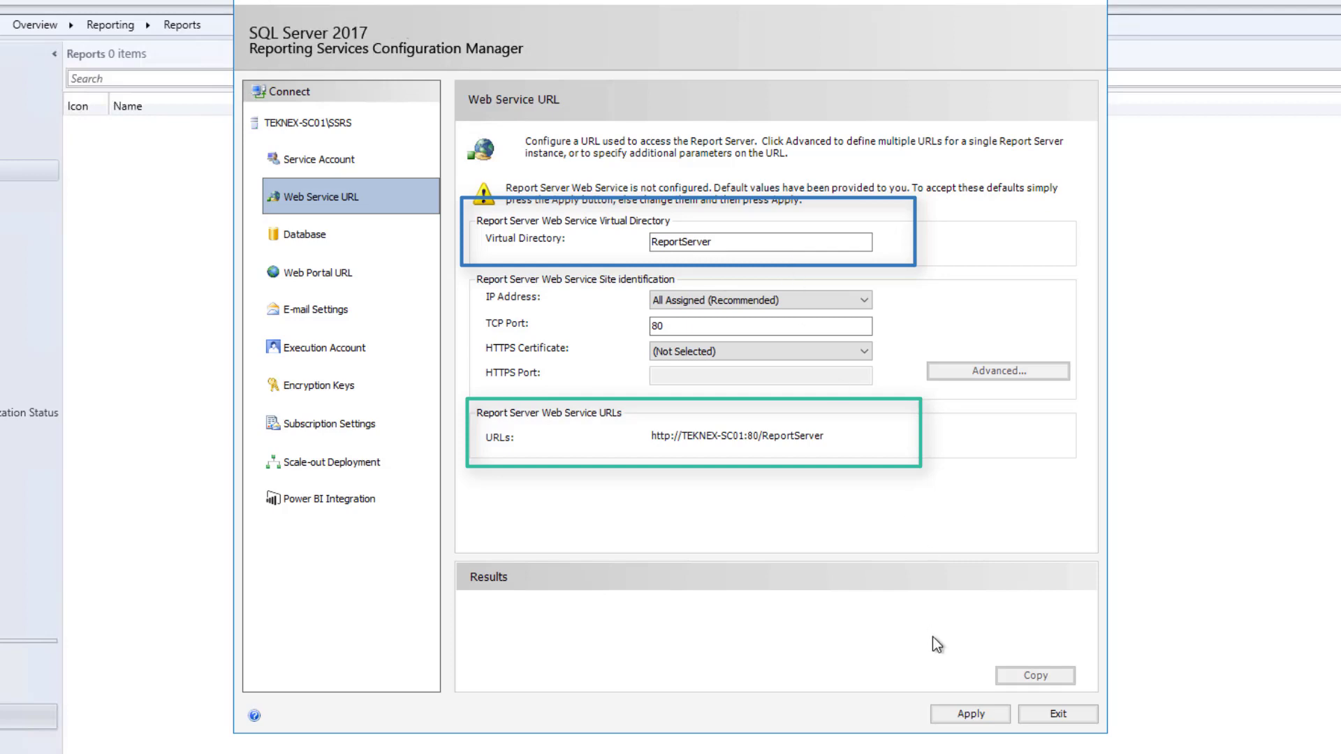
click(962, 716)
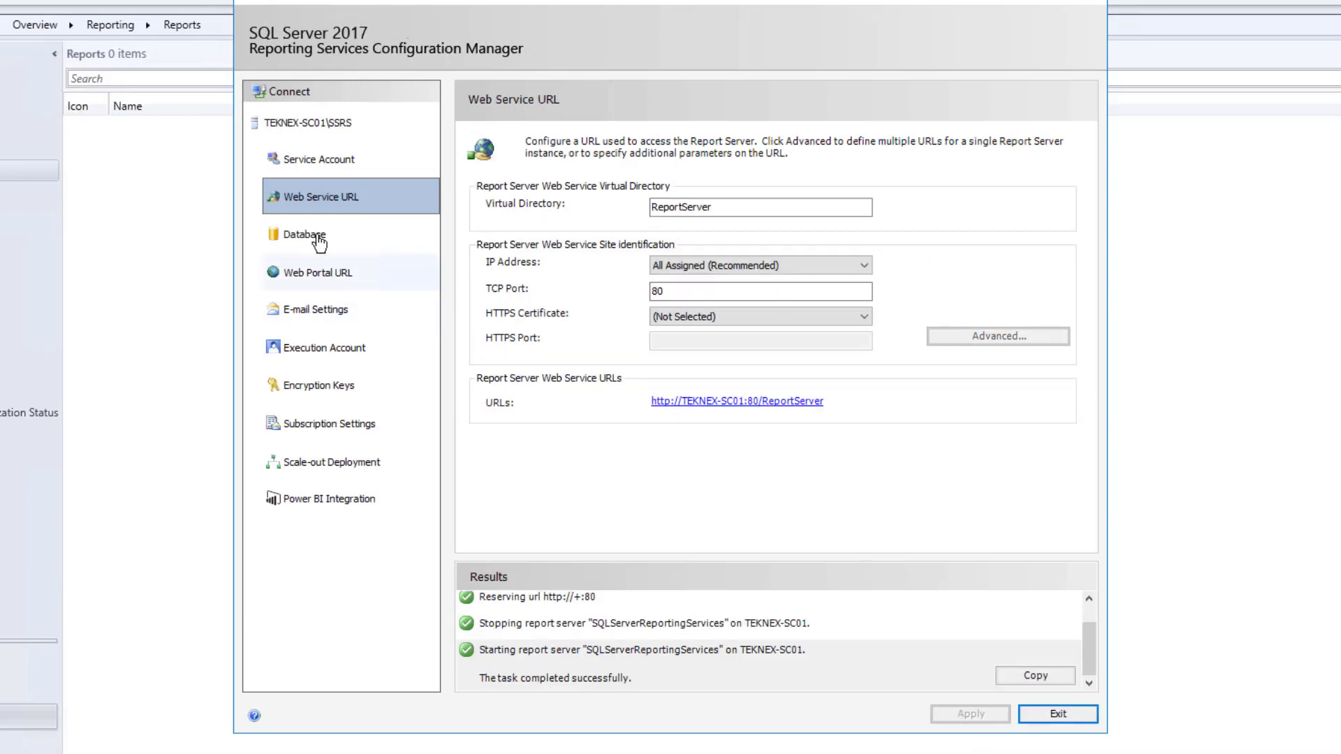
Start the wizard to create a new report server database from the Database page
click(329, 241)
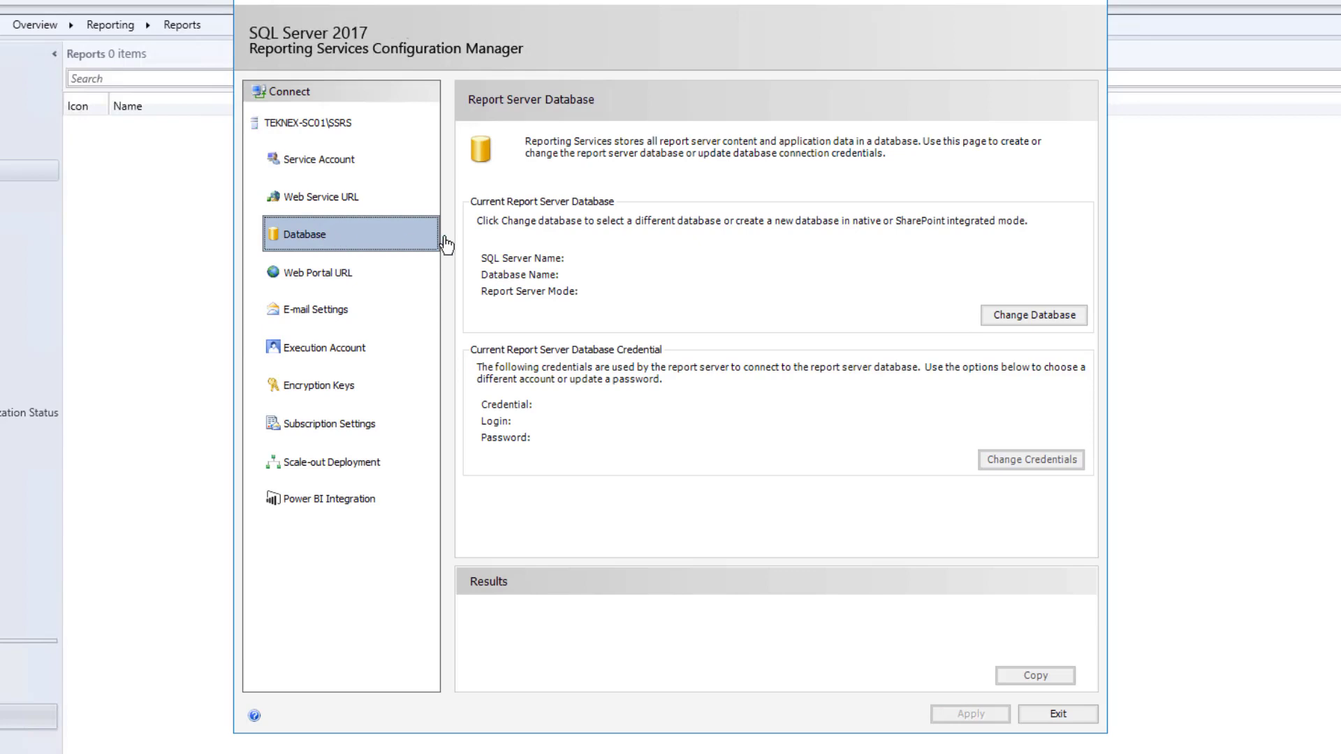
click(1059, 315)
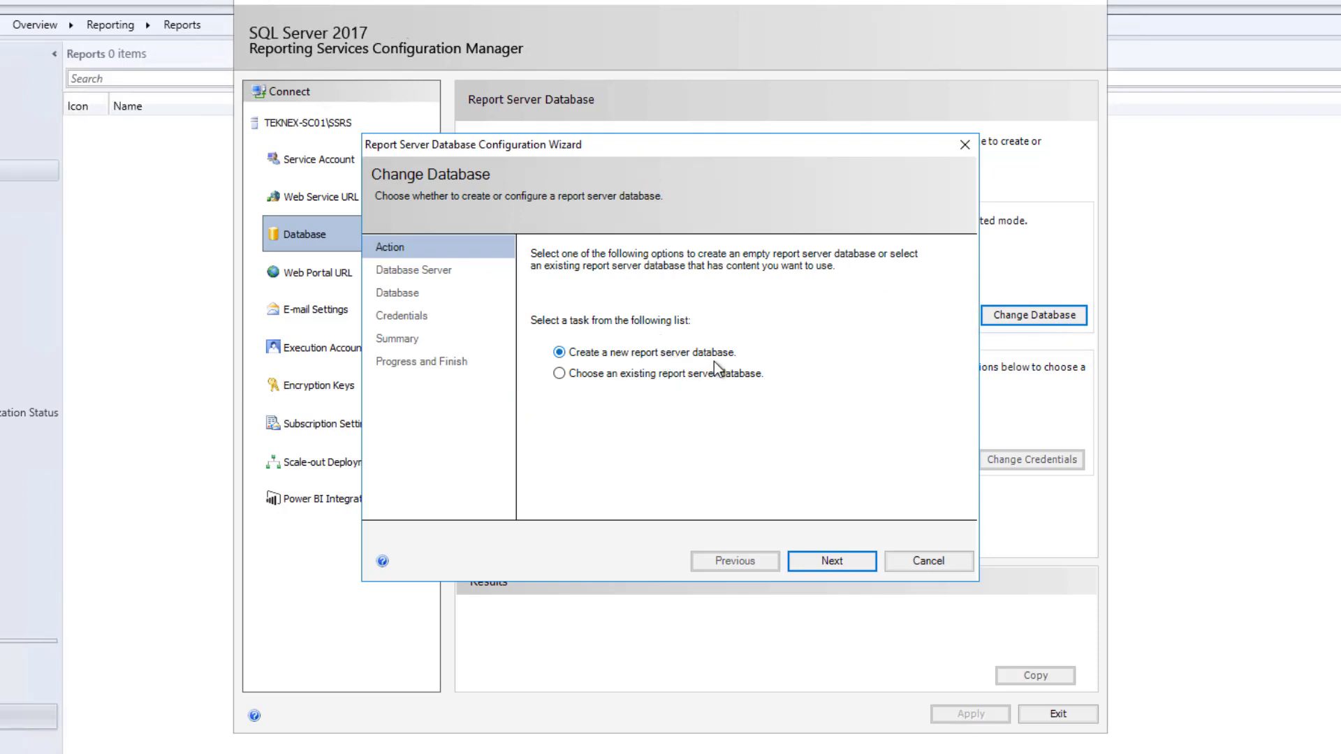
click(852, 563)
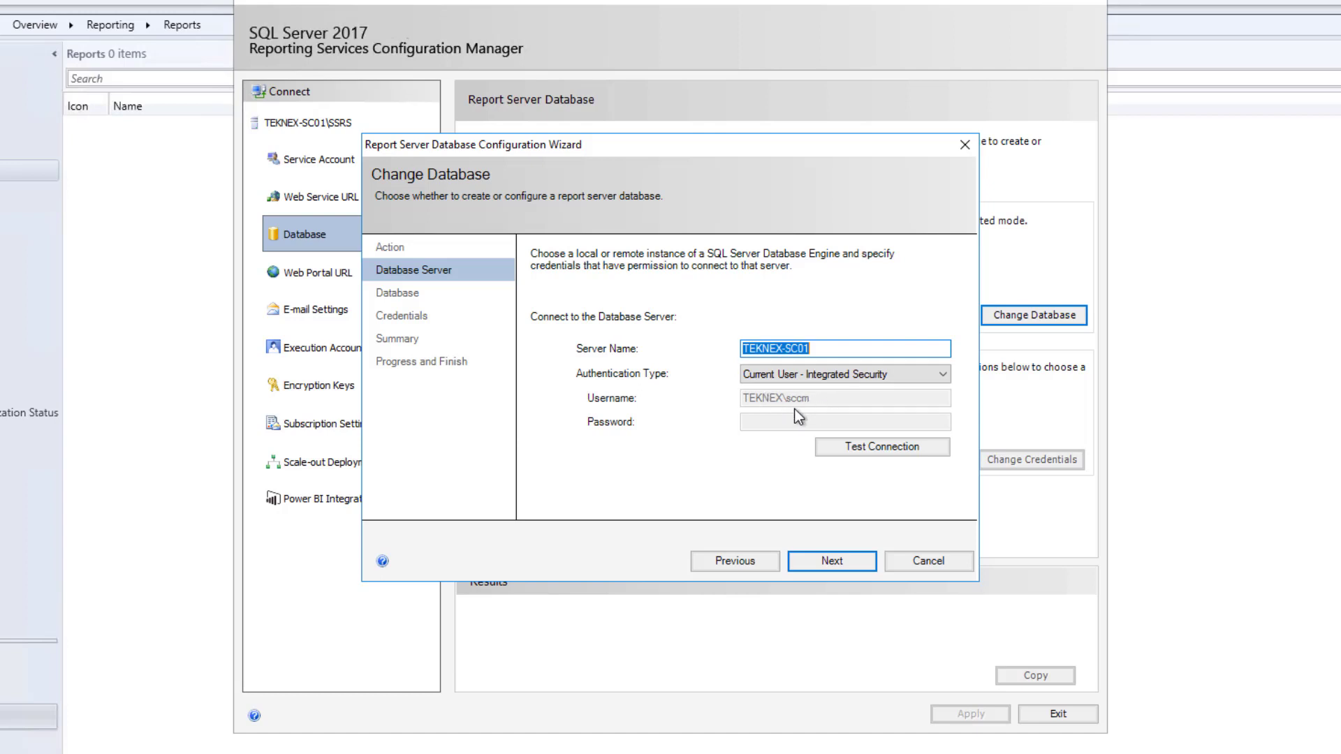
Test the database server connection successfully and advance to the ReportServer database name step
click(876, 453)
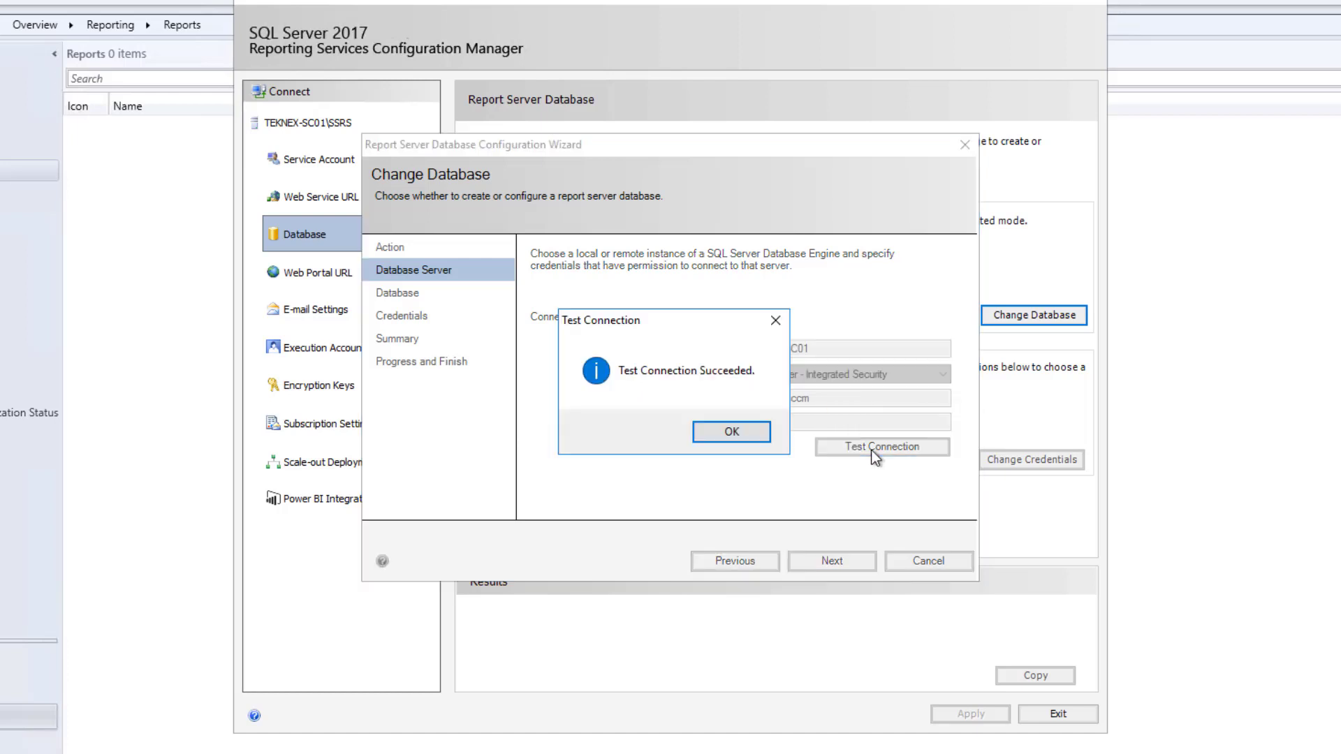
click(732, 432)
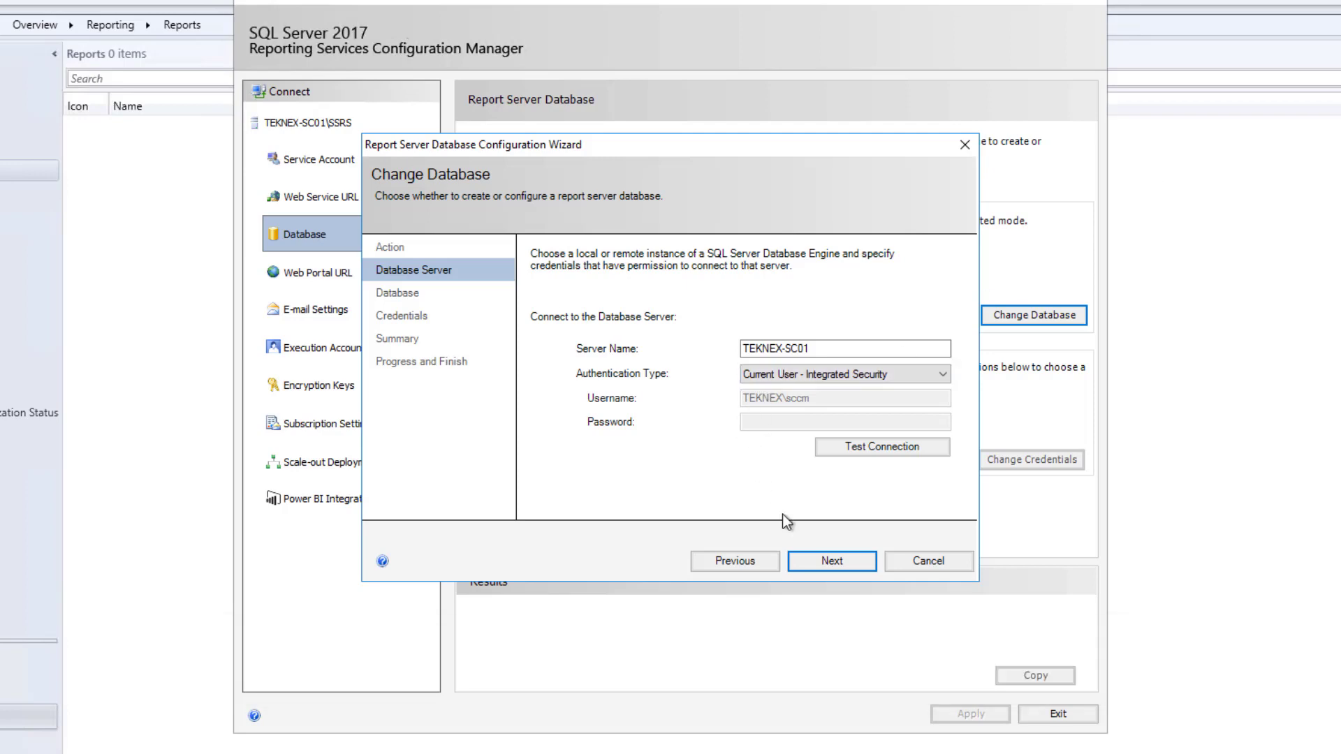
click(833, 562)
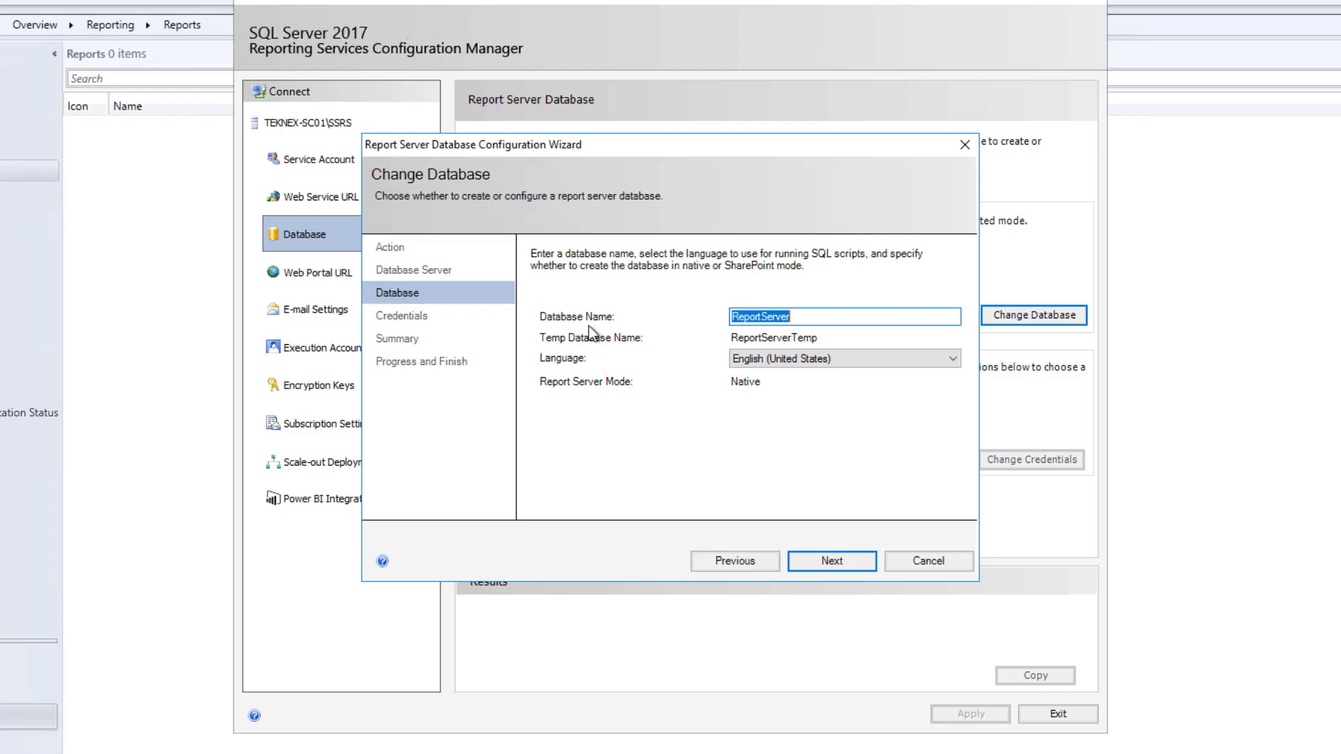
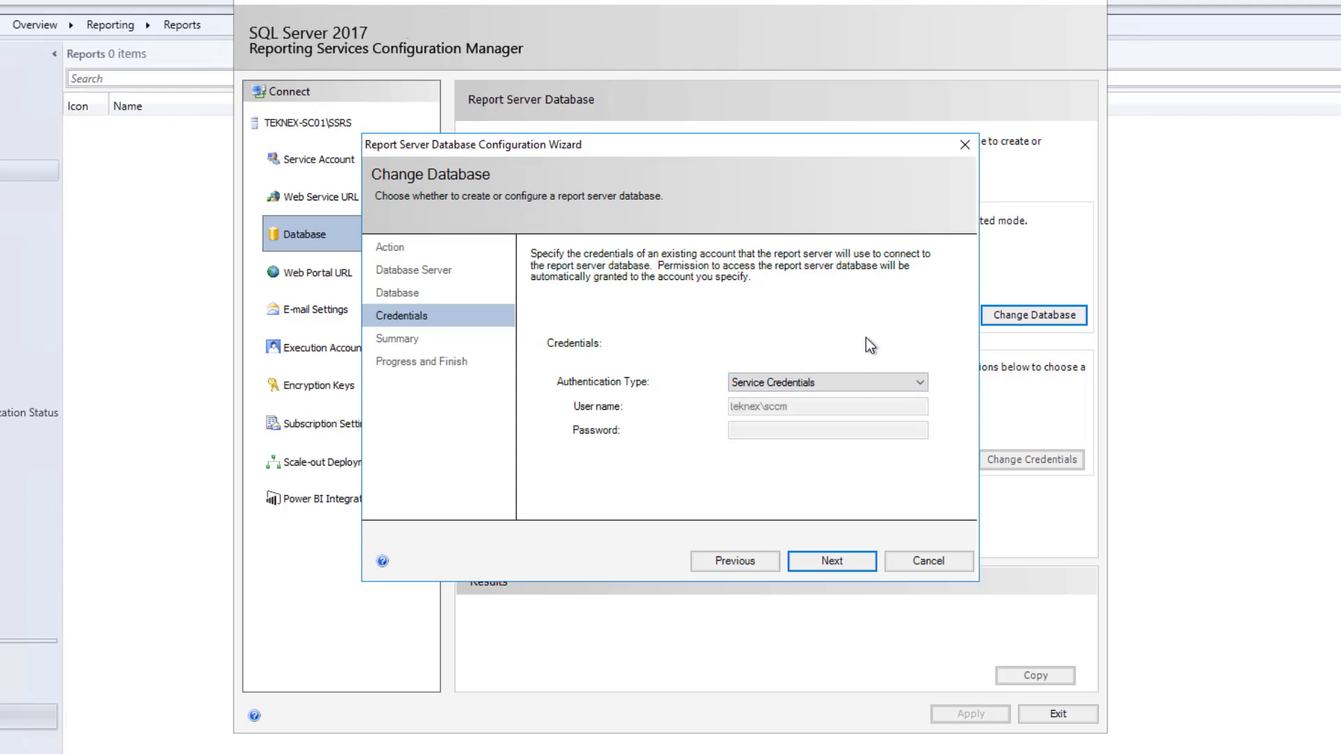
Create the native-mode ReportServer database on TEKNEX-SC01 and finish the database wizard
click(857, 563)
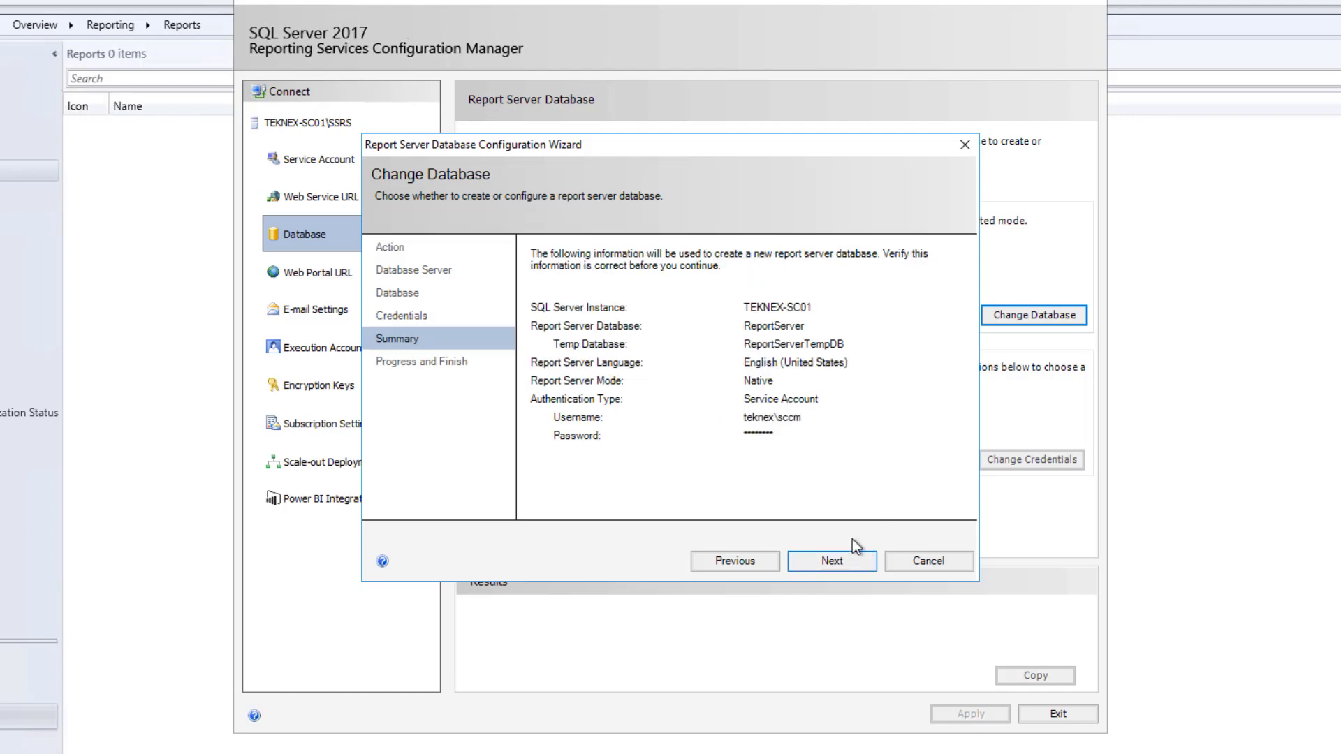
click(853, 559)
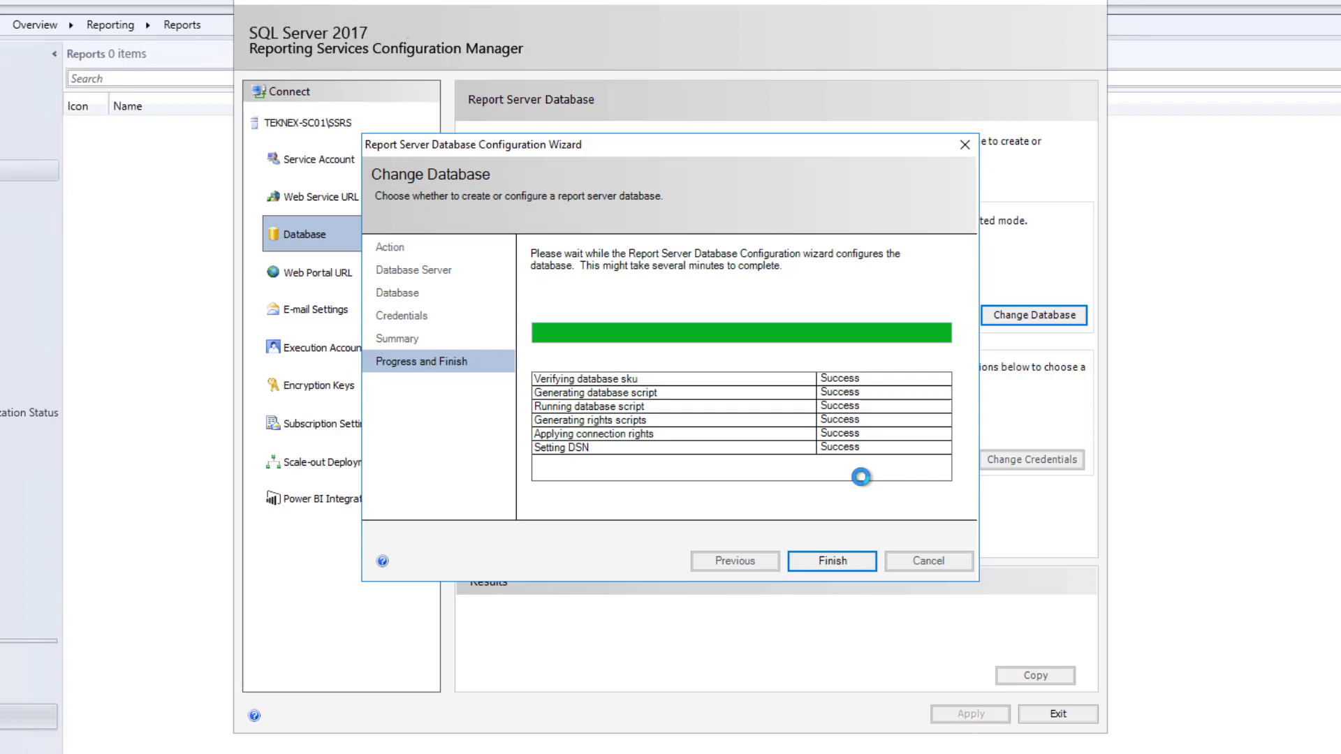
click(847, 561)
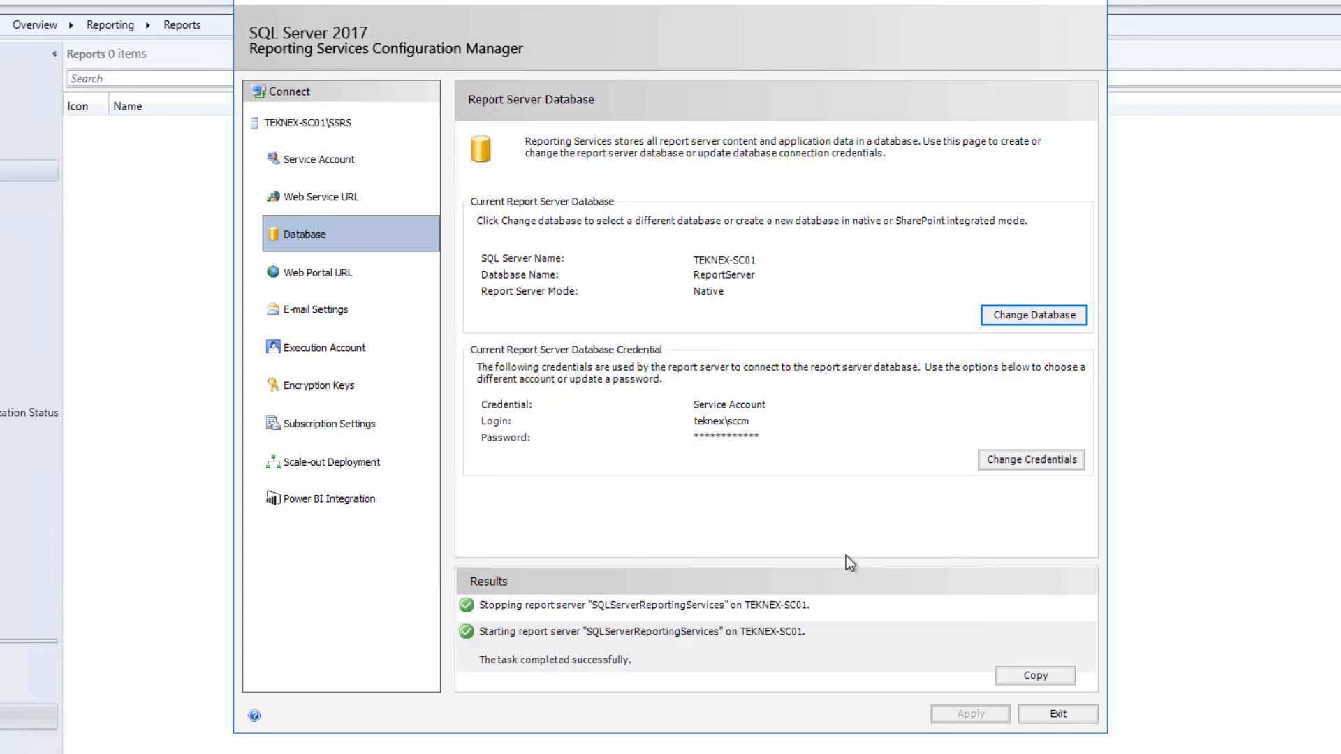
Change the web portal virtual directory from Reports_SSRS to Reports and apply it
click(344, 277)
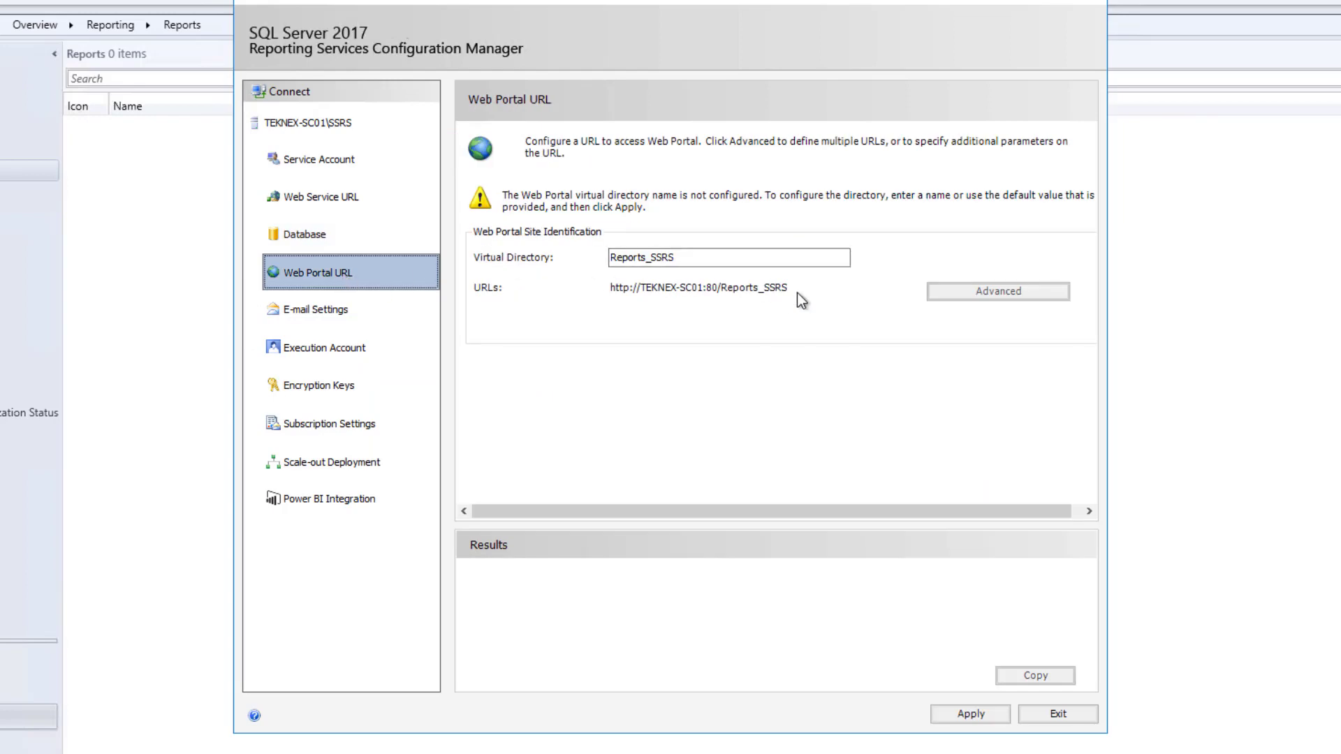
click(705, 255)
key(BackSpace)
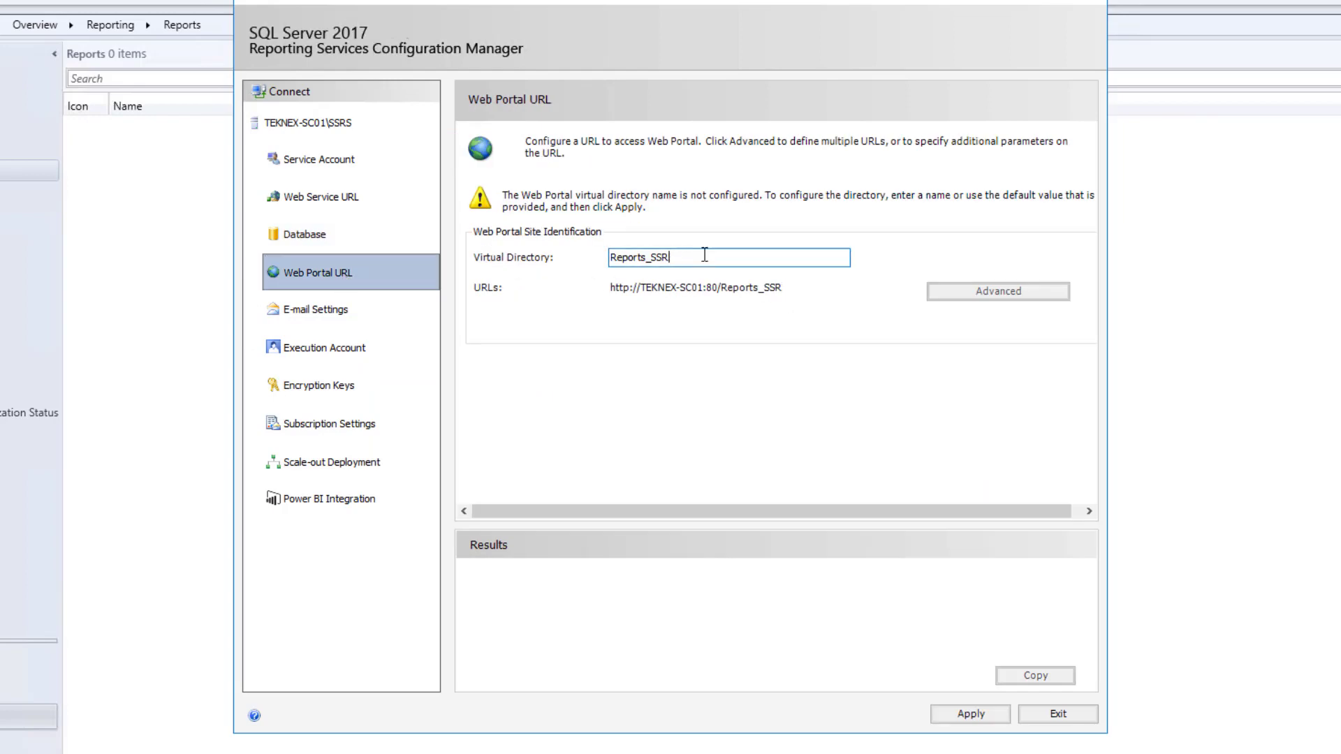
key(BackSpace)
key(BackSpace)
key(BackSpace)
key(BackSpace)
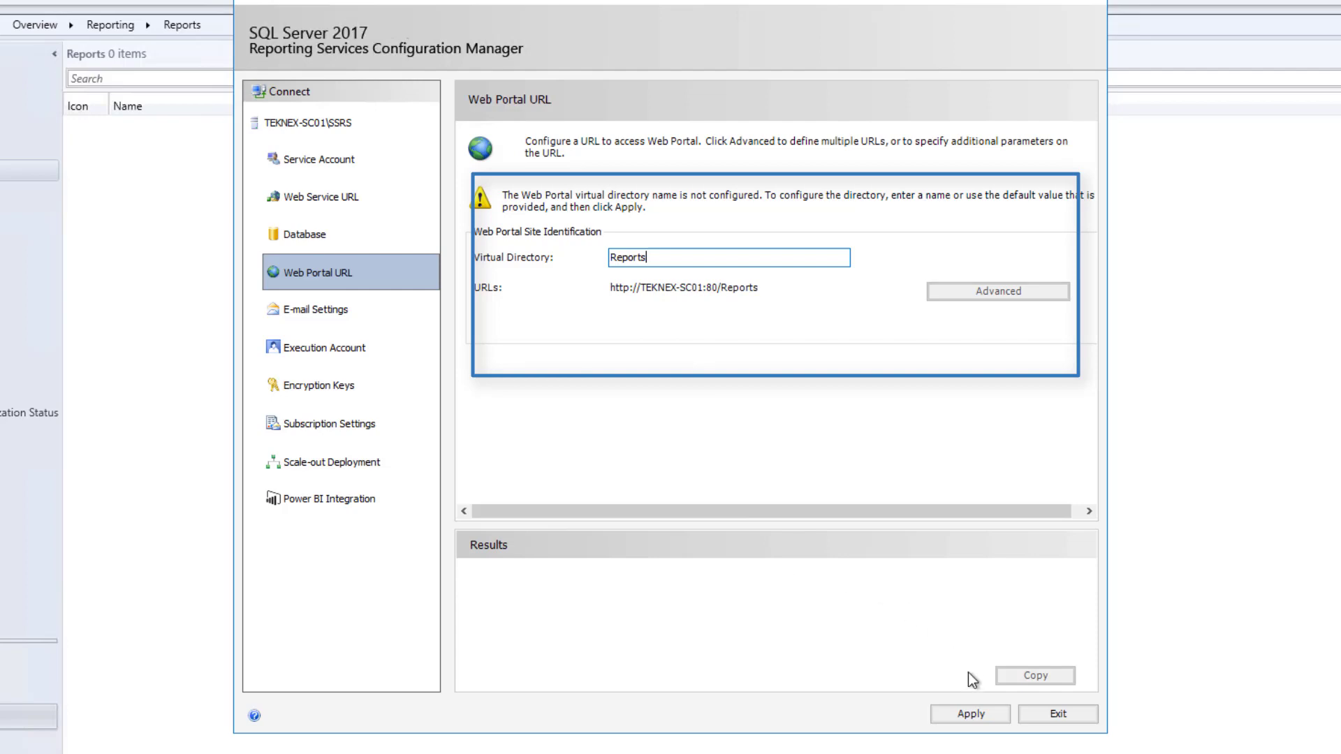
click(970, 714)
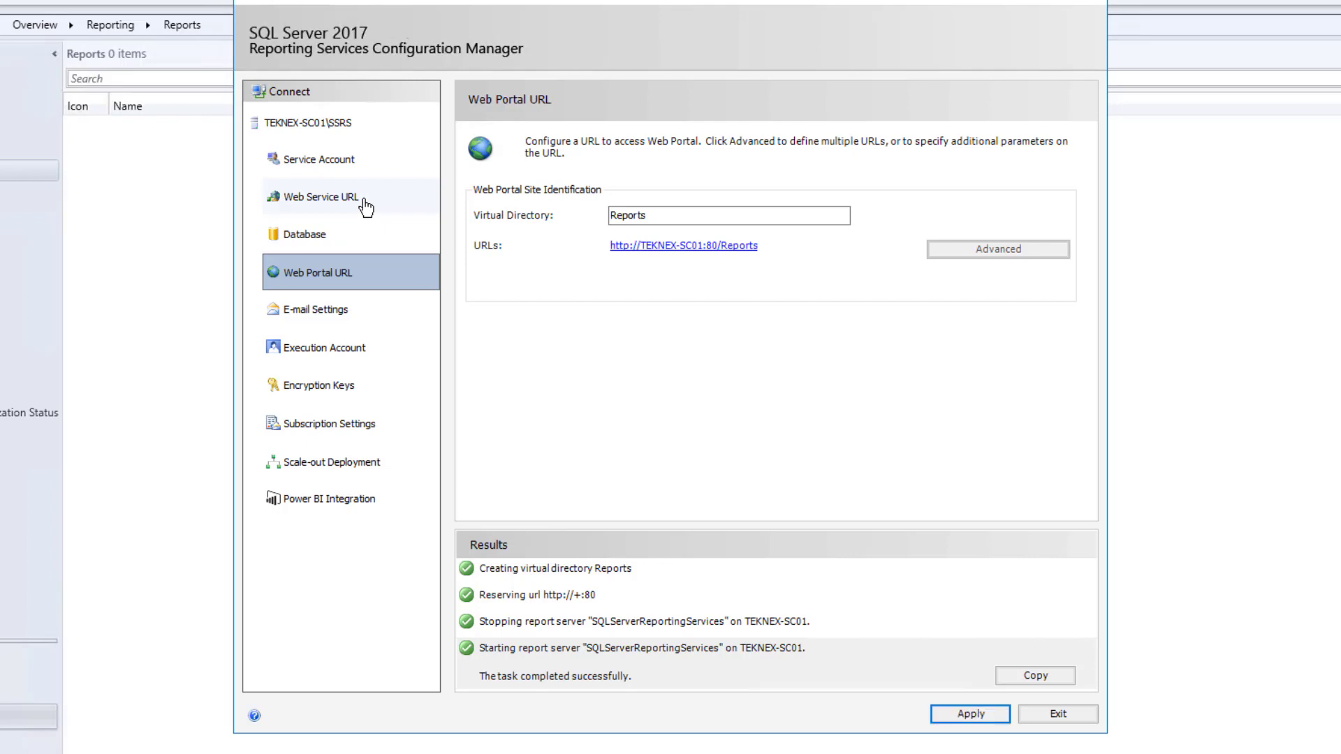
click(364, 208)
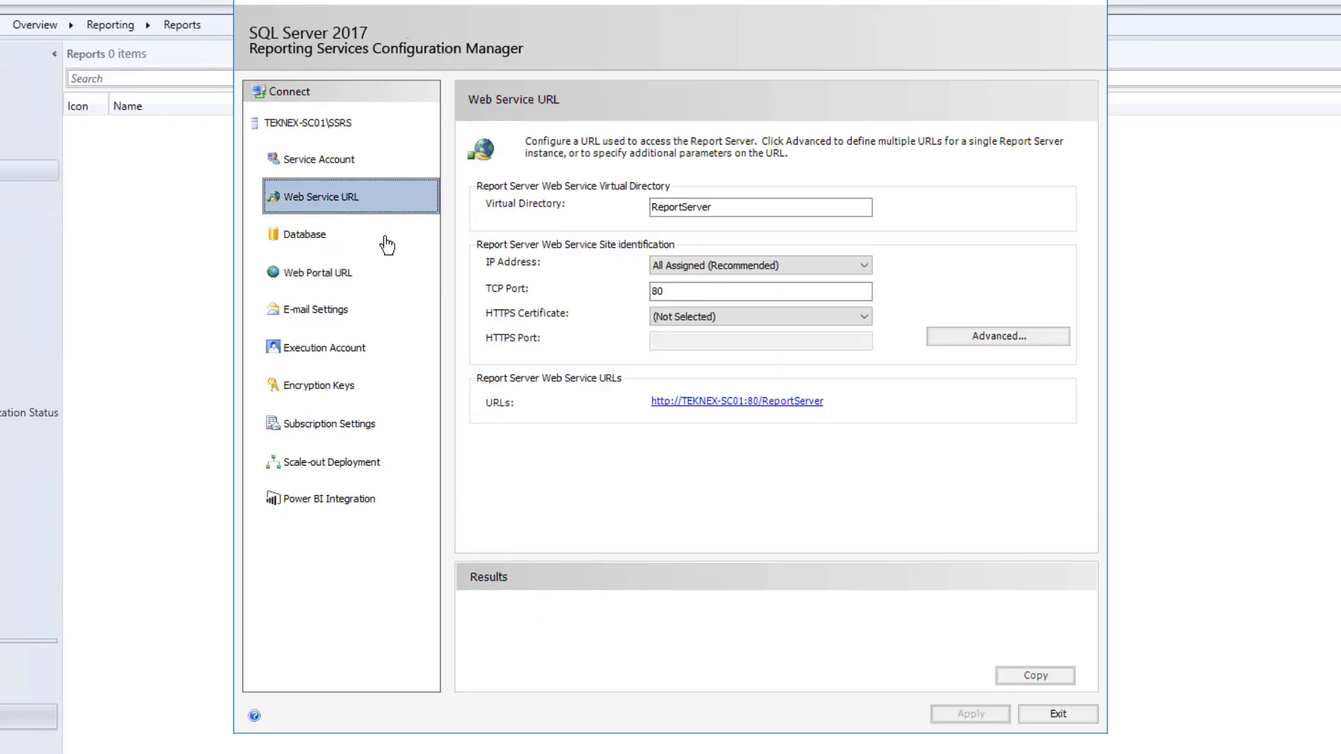
Open the ReportServer web page and confirm Reporting Services version 14.0.600.1109
click(746, 403)
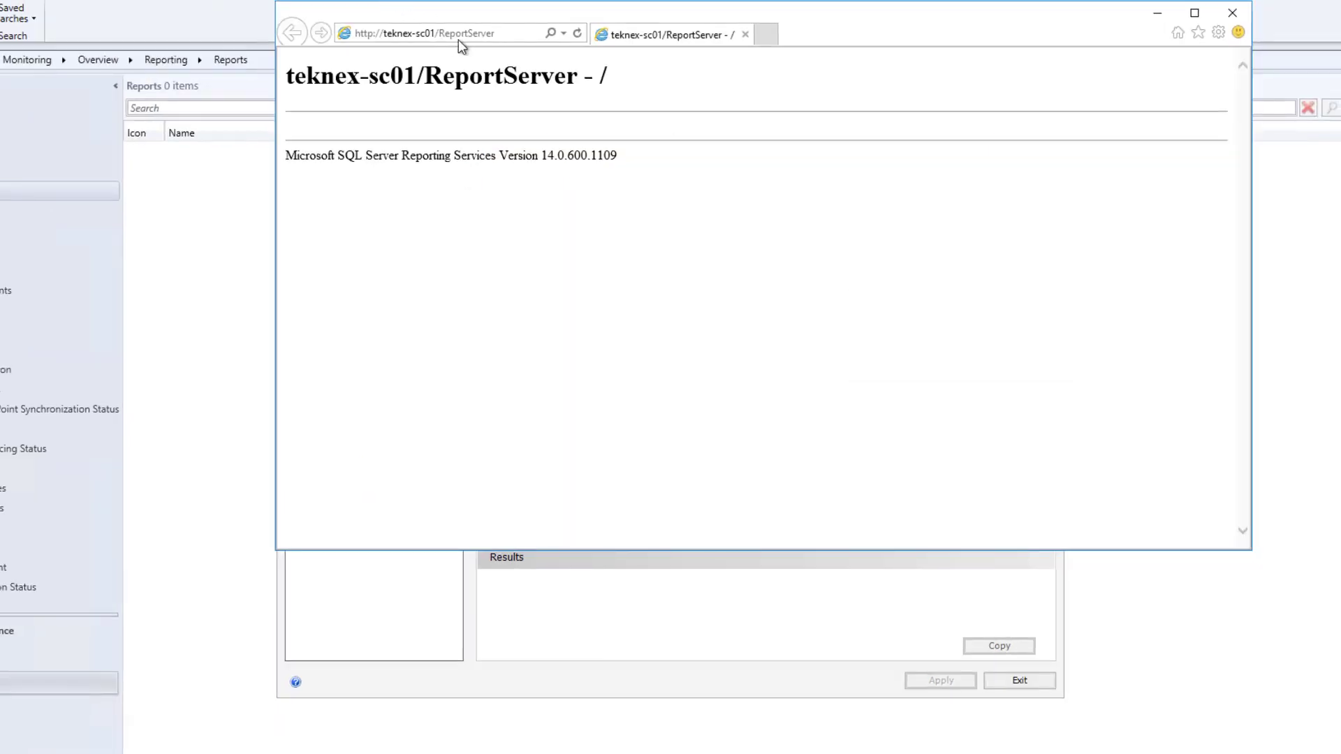
click(493, 31)
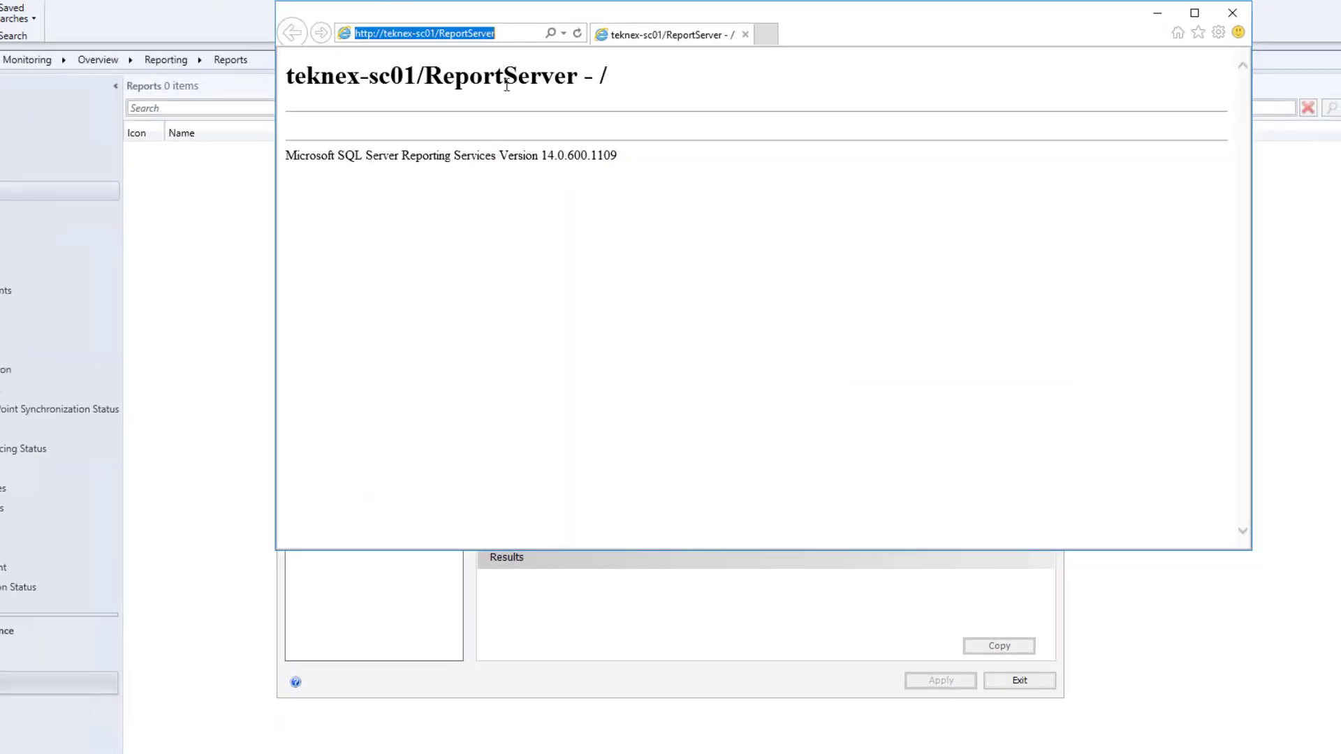
click(359, 155)
drag(467, 155, 617, 159)
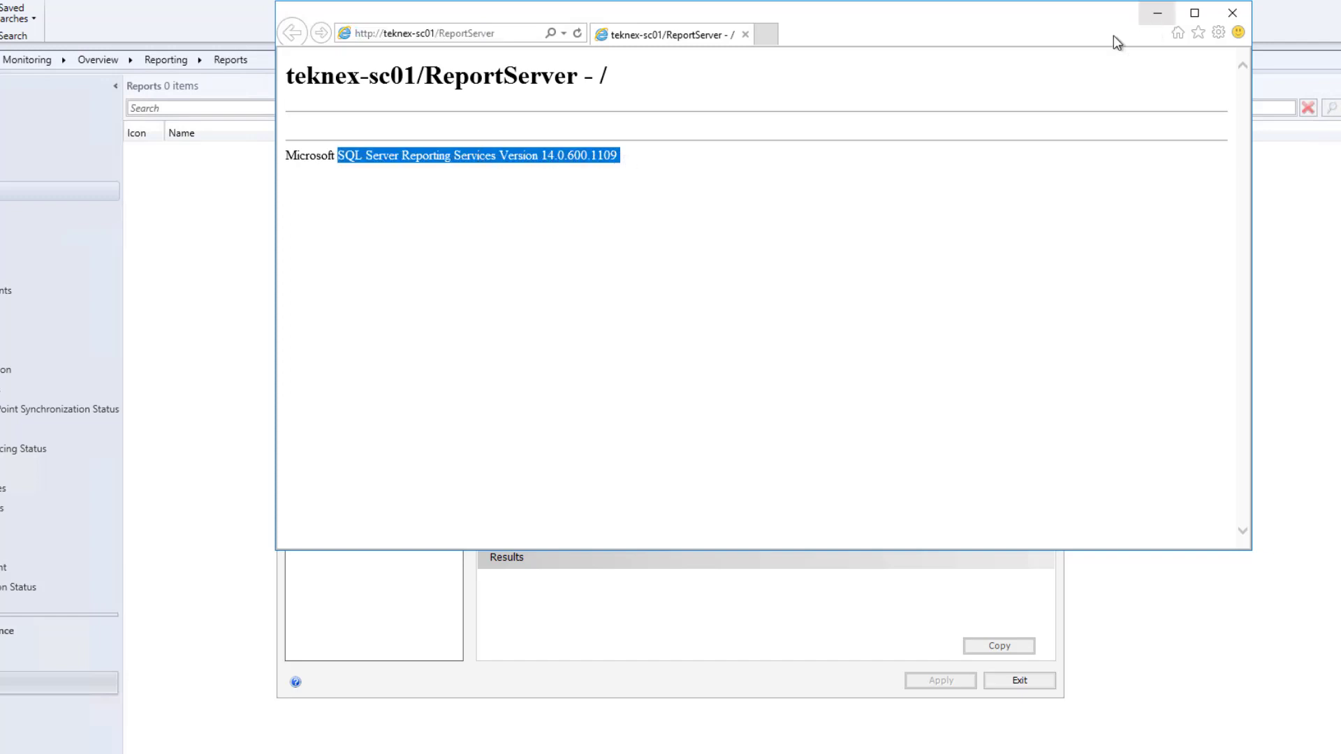
click(1157, 12)
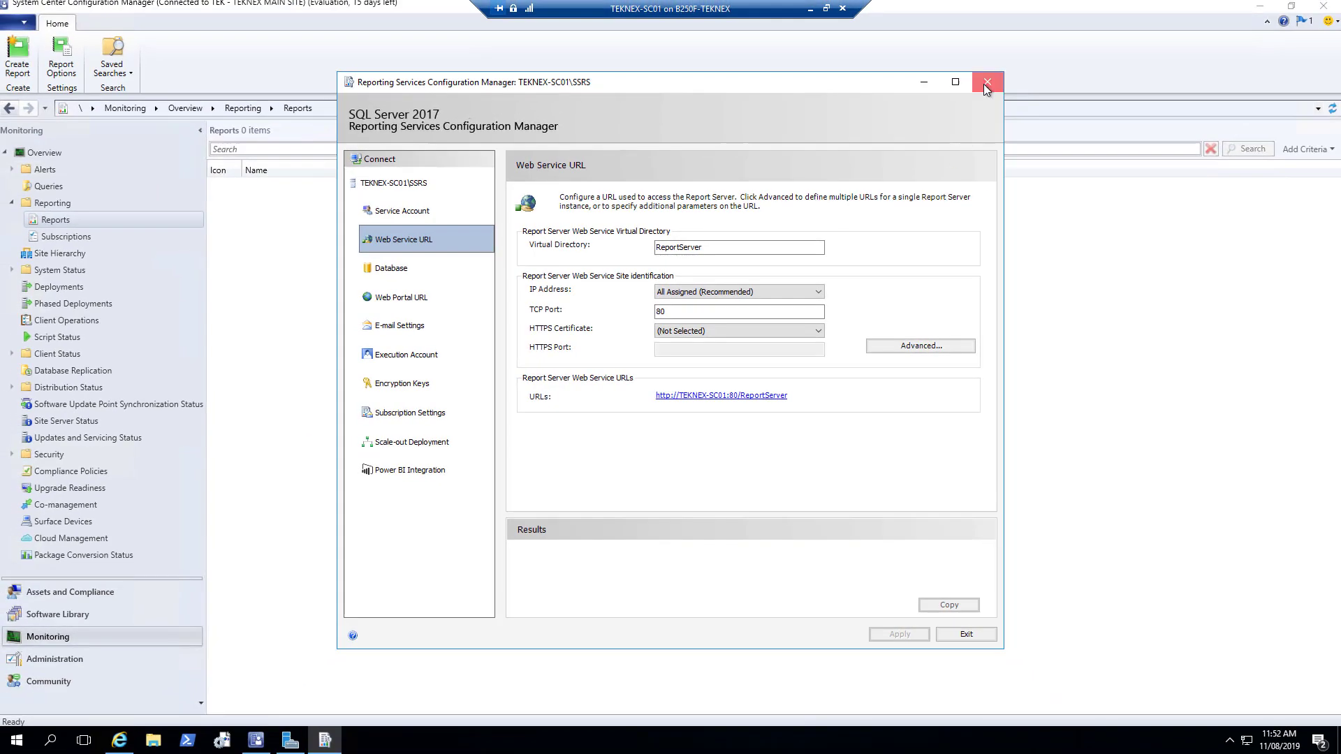
click(985, 83)
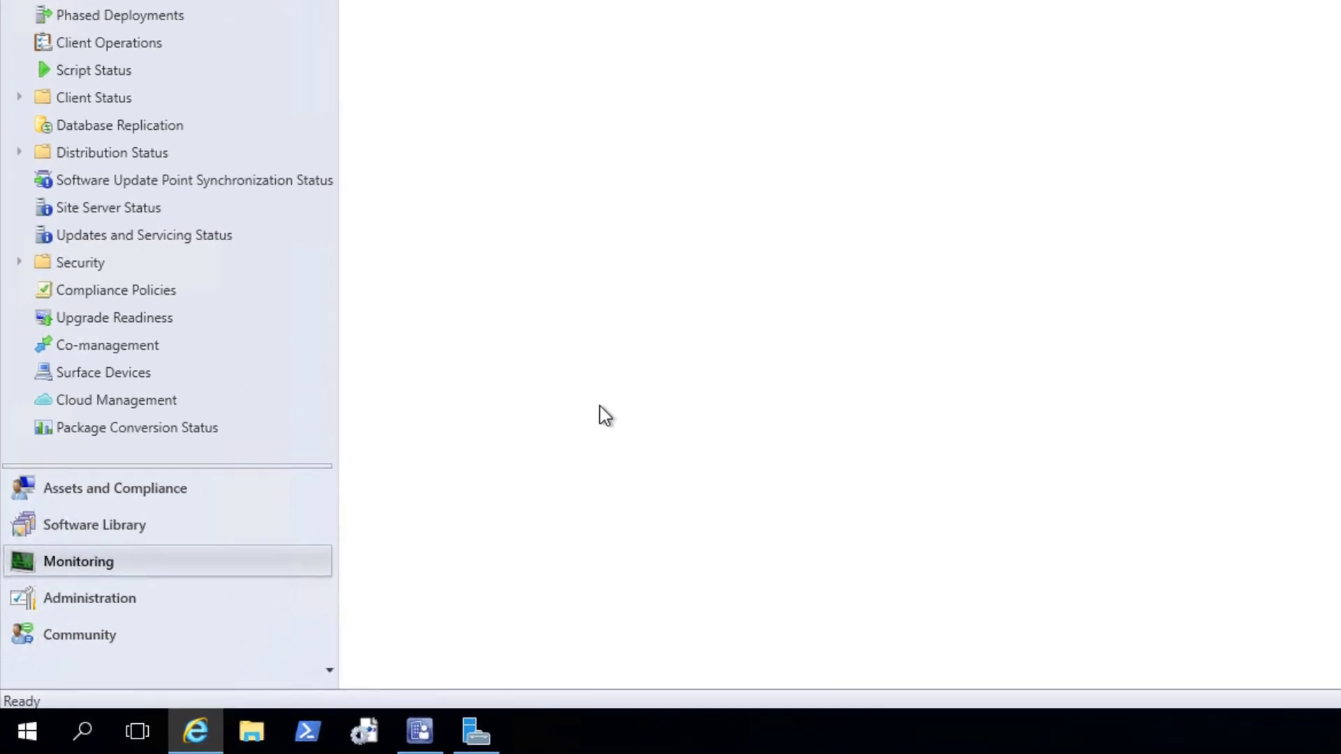
In Administration, open Site Configuration > Sites and select TEK - TEKNEX MAIN SITE
click(111, 600)
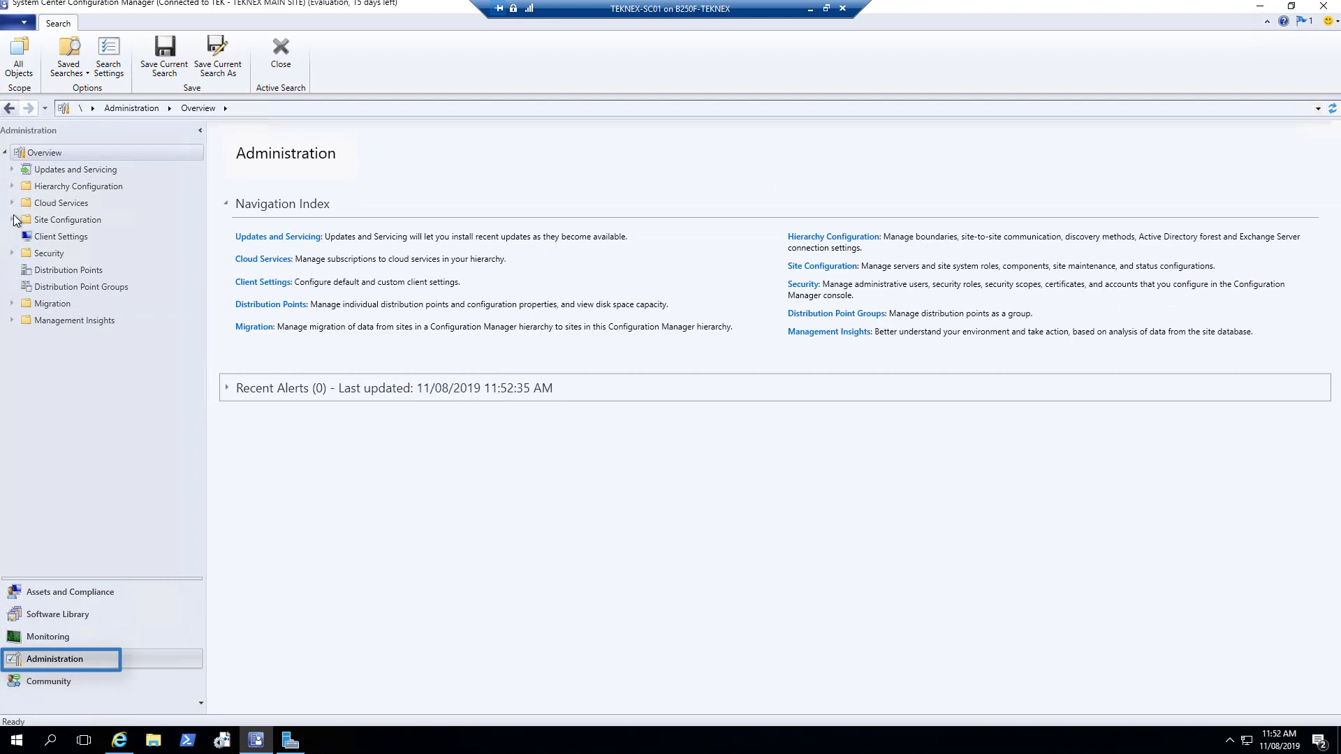
click(14, 223)
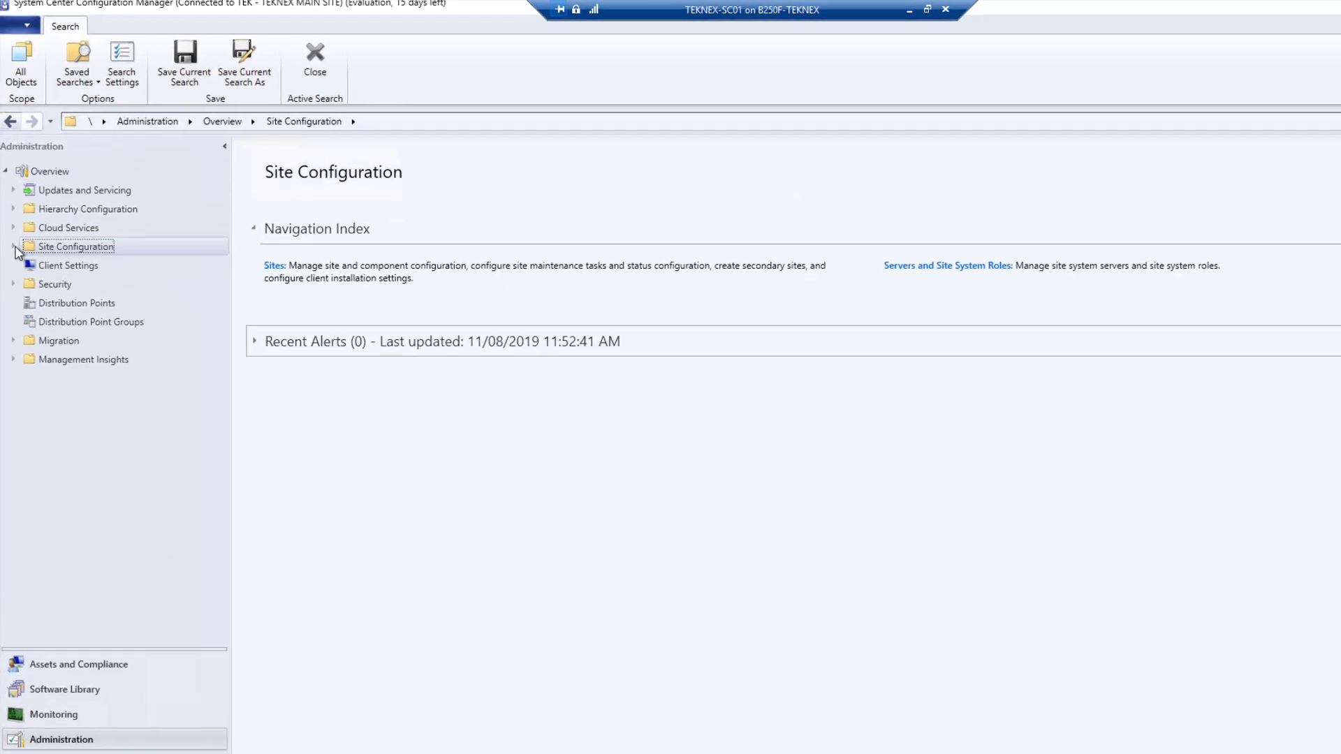
click(14, 246)
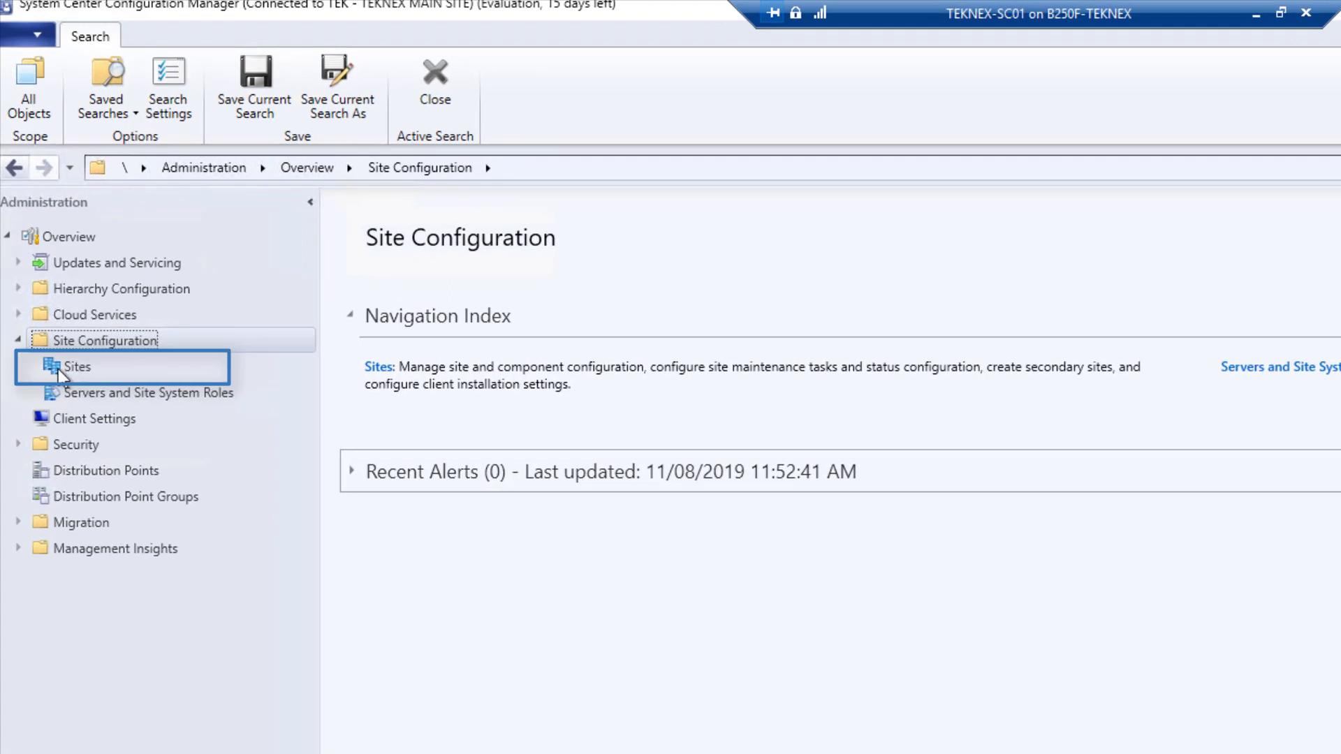
click(46, 271)
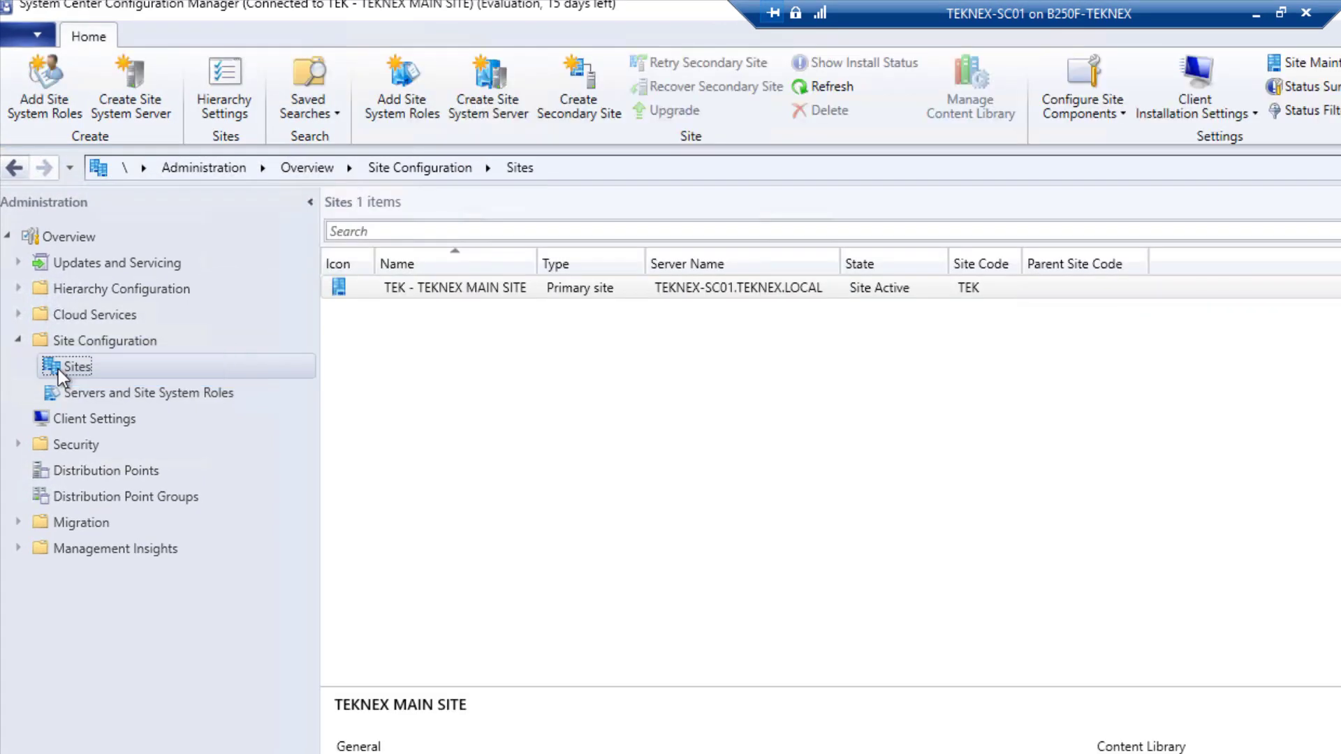
click(682, 298)
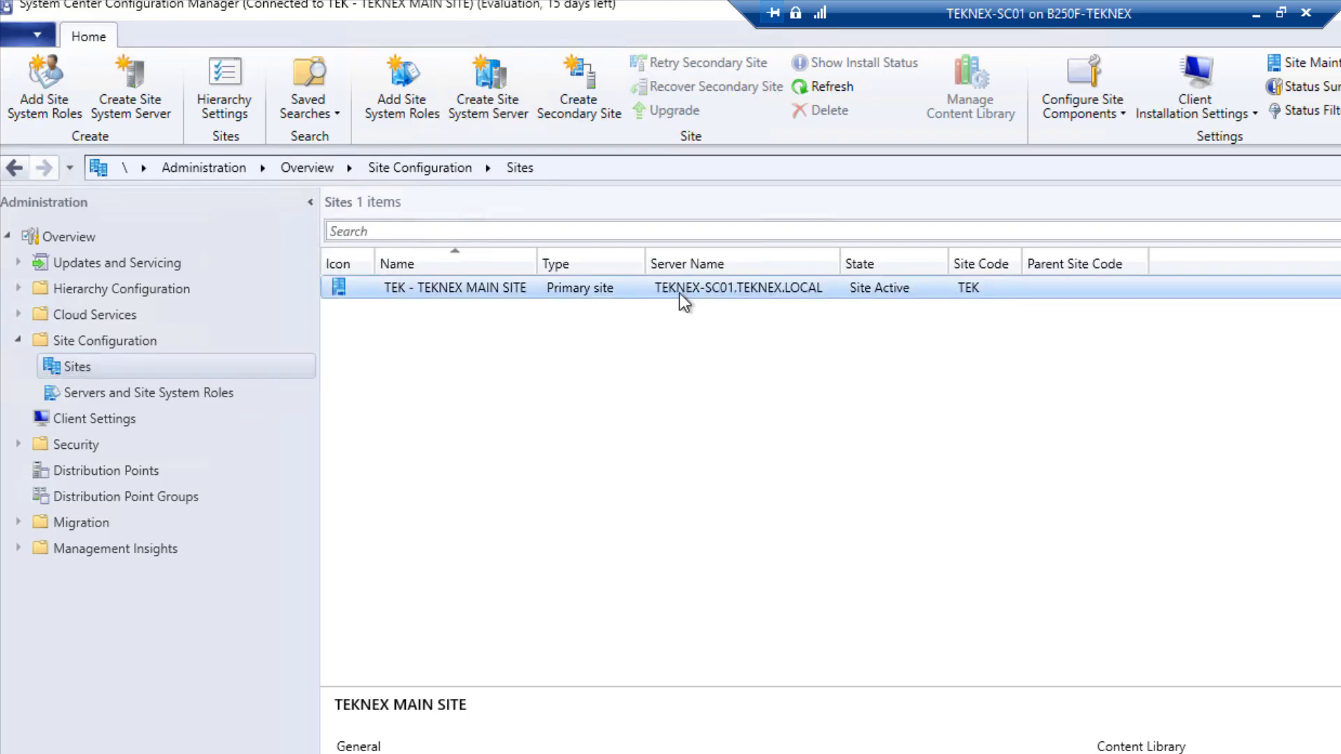
right_click(680, 293)
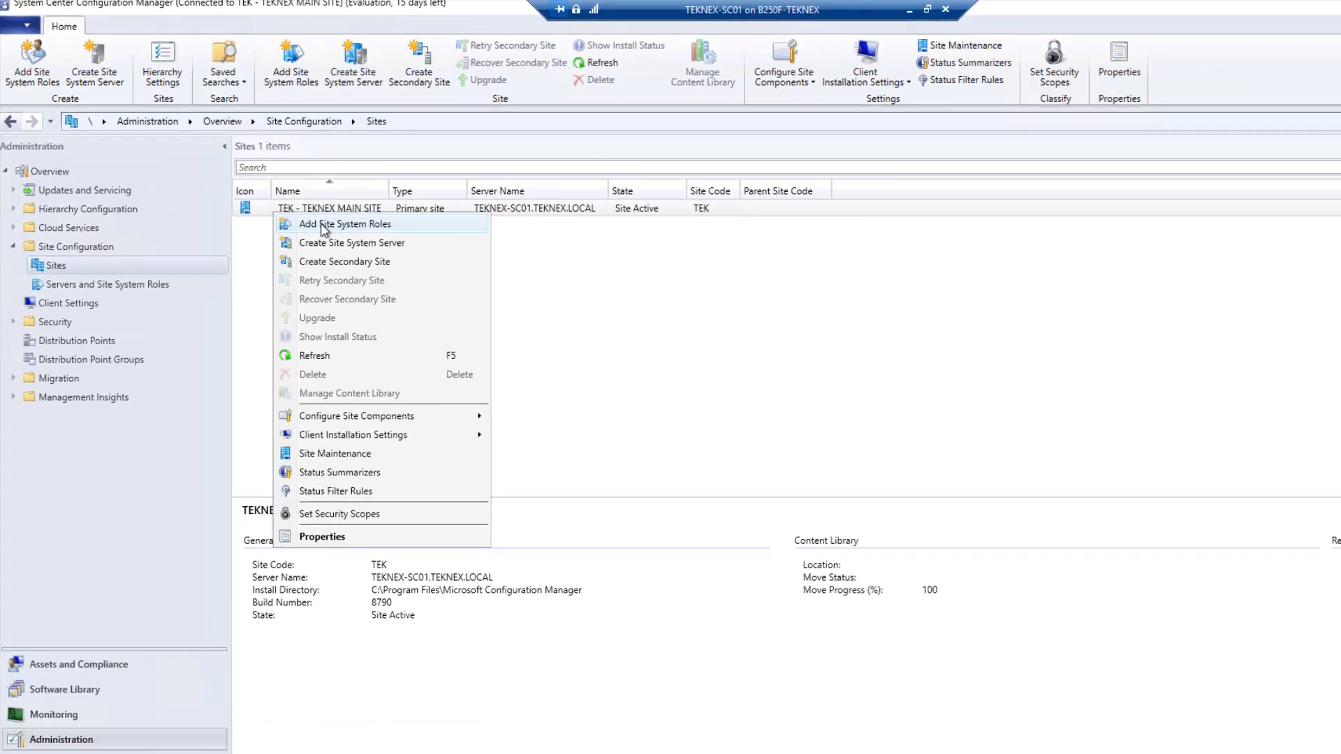
Launch Add Site System Roles for TEKNEX-SC01.TEKNEX.LOCAL and move past the General page
click(443, 309)
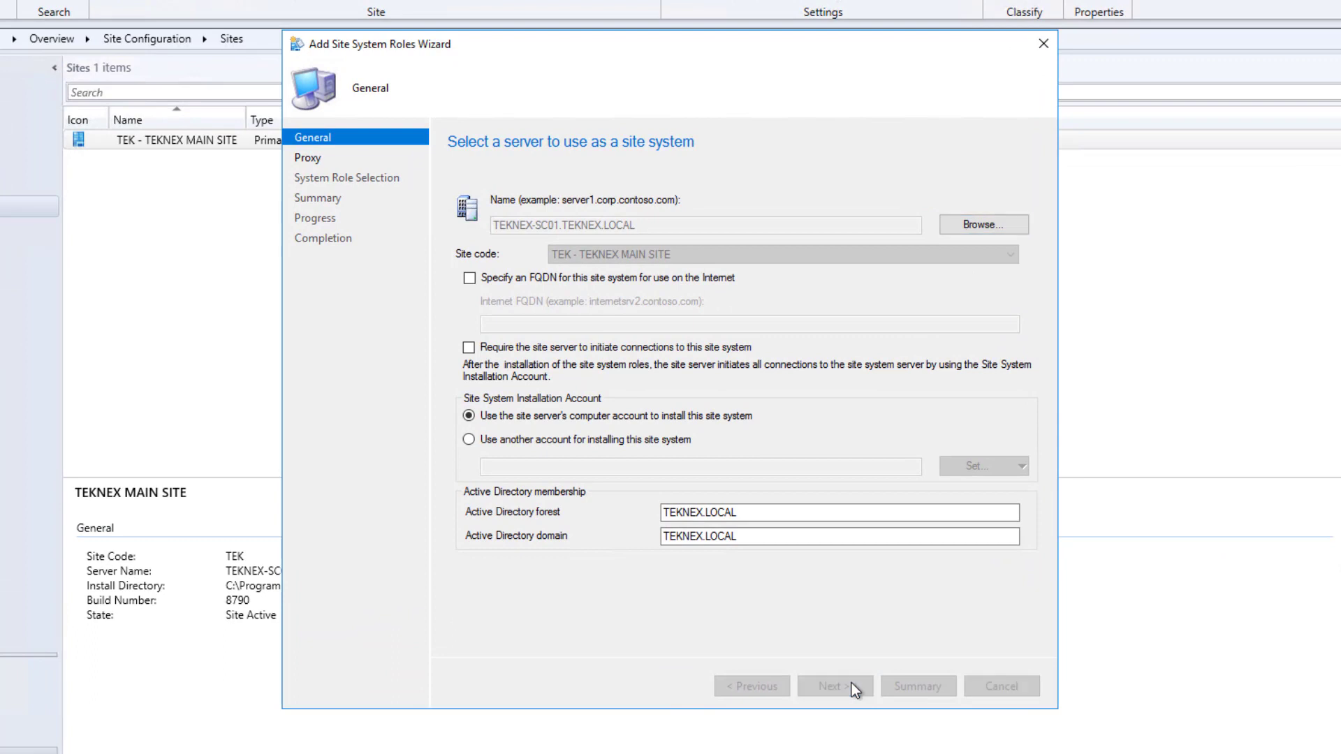
click(809, 602)
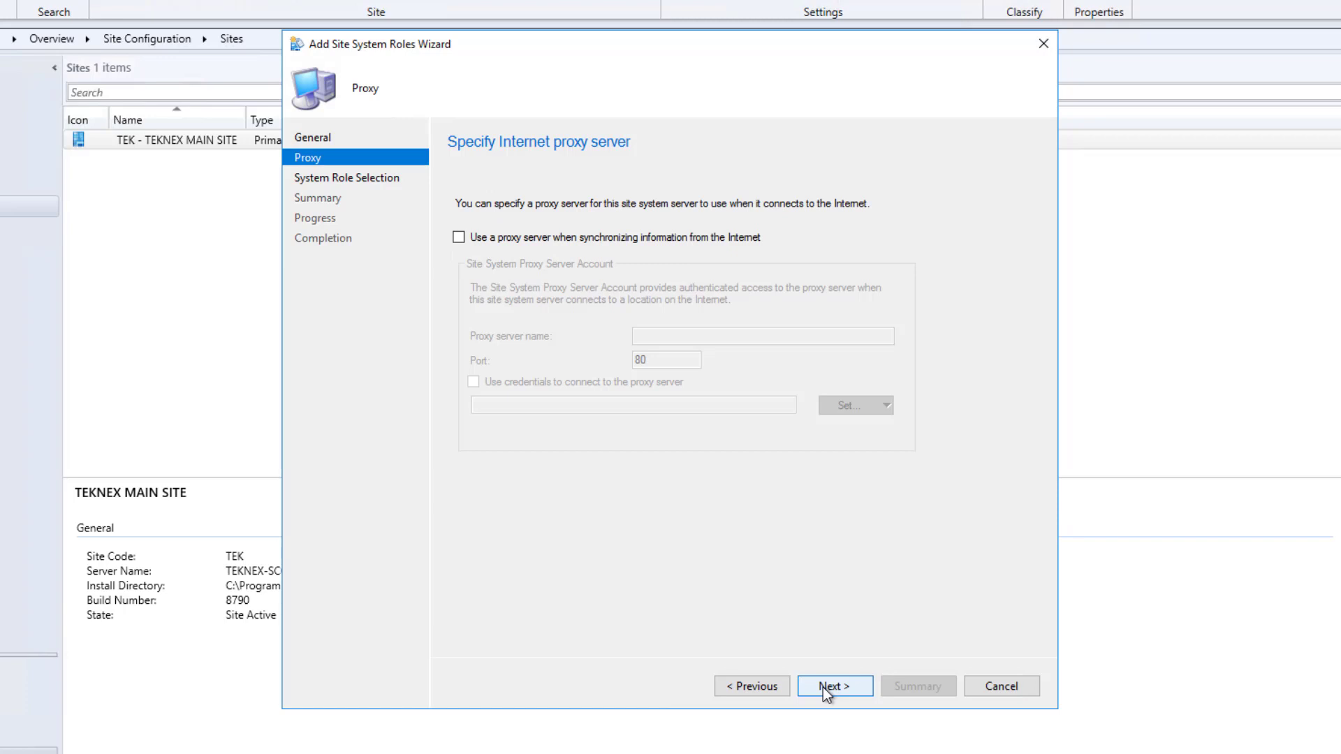
Select the Reporting services point role in the Add Site System Roles Wizard
click(823, 687)
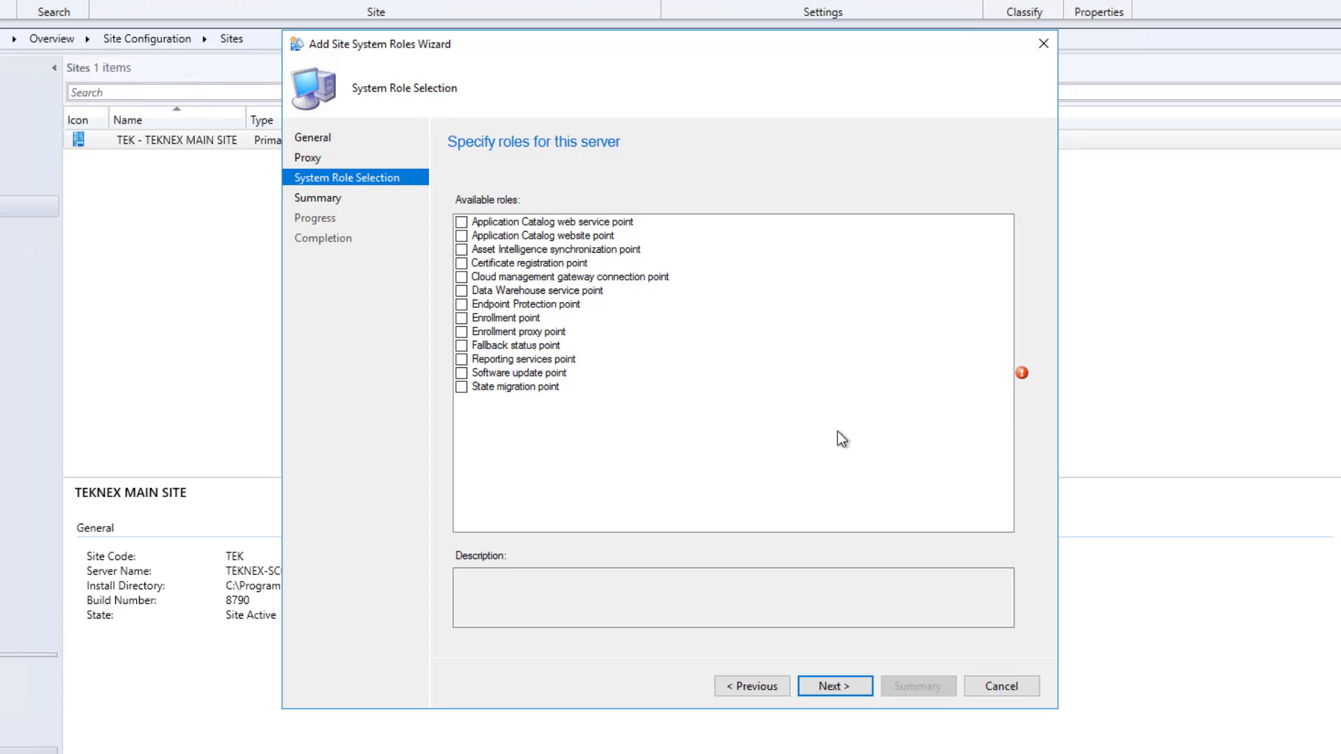
click(461, 360)
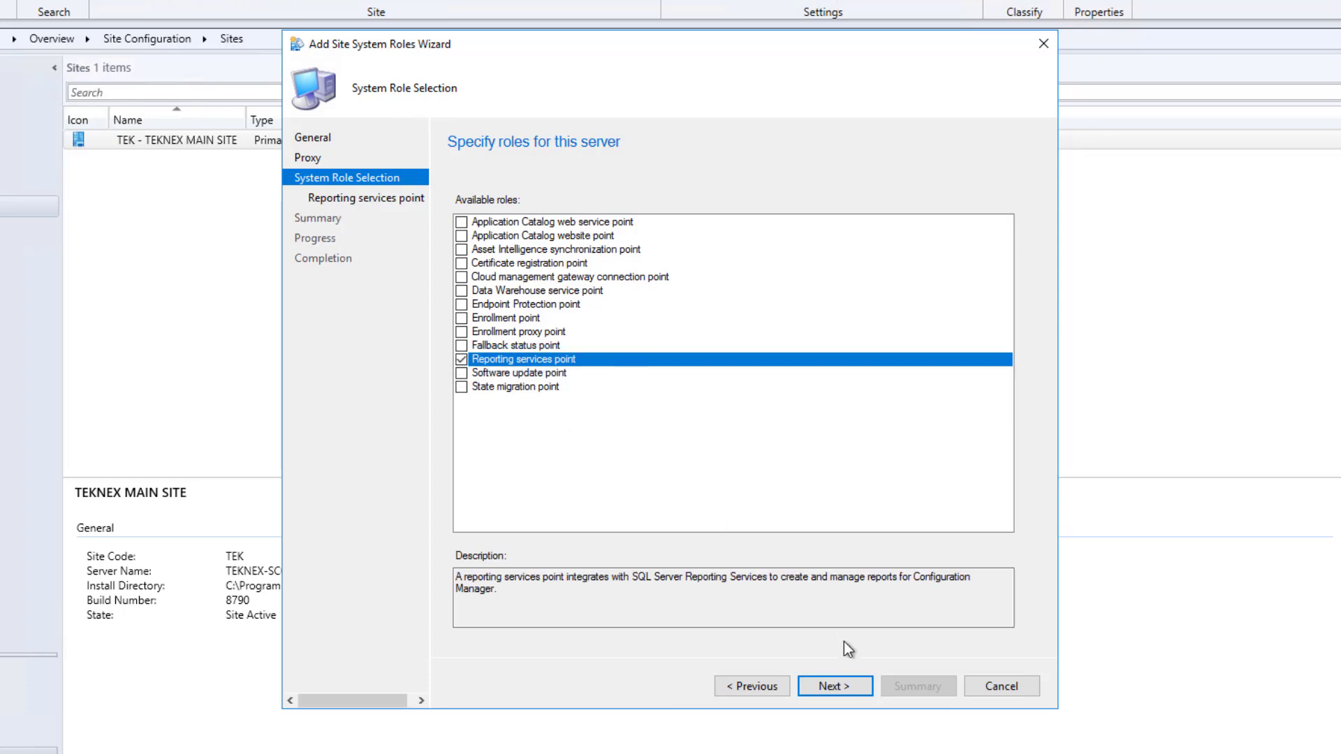
click(855, 681)
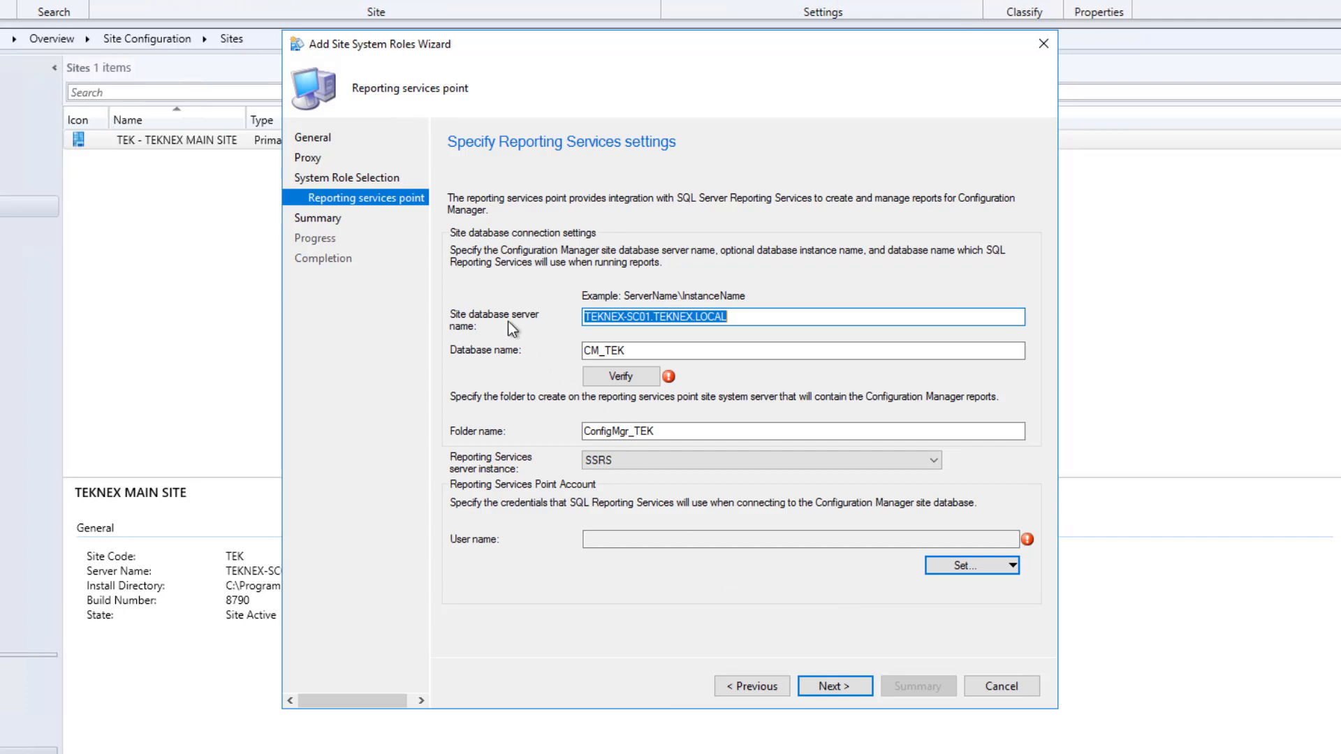
Verify the CM_TEK database connection, keeping folder ConfigMgr_TEK and instance SSRS
click(742, 316)
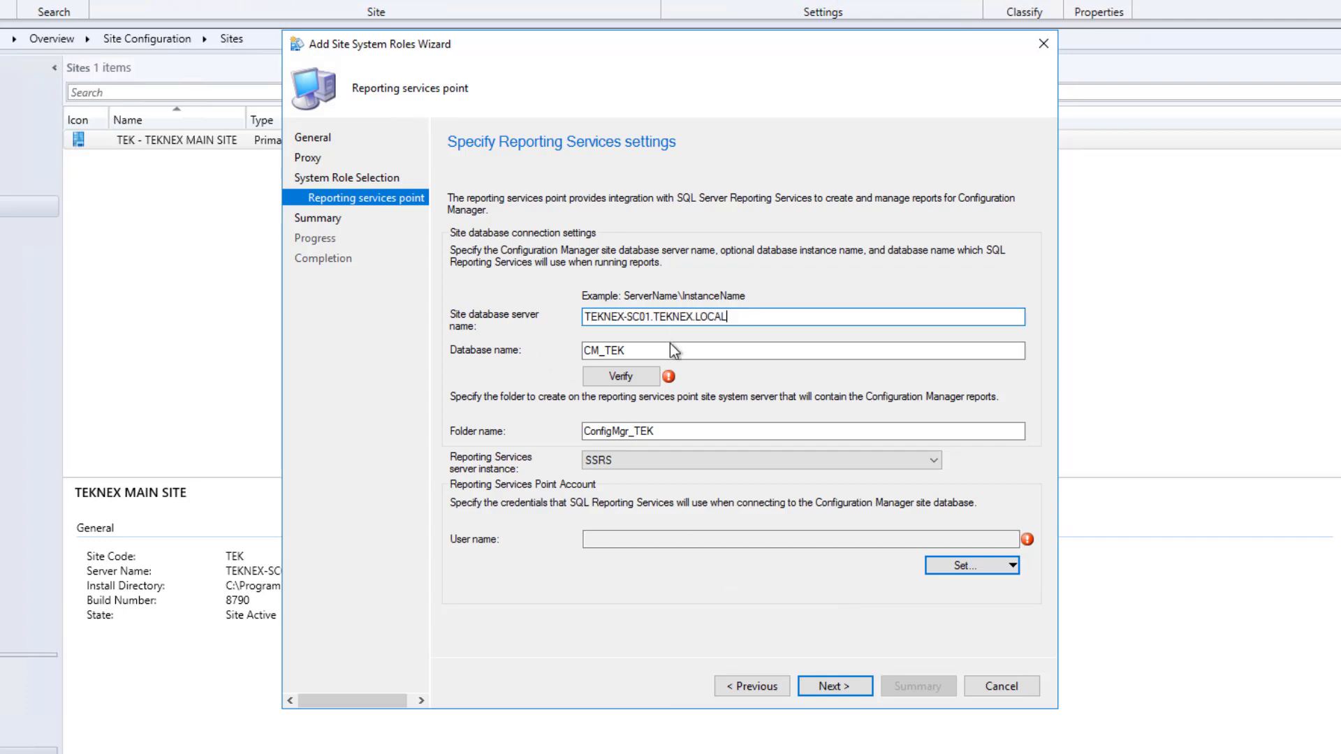
key(Tab)
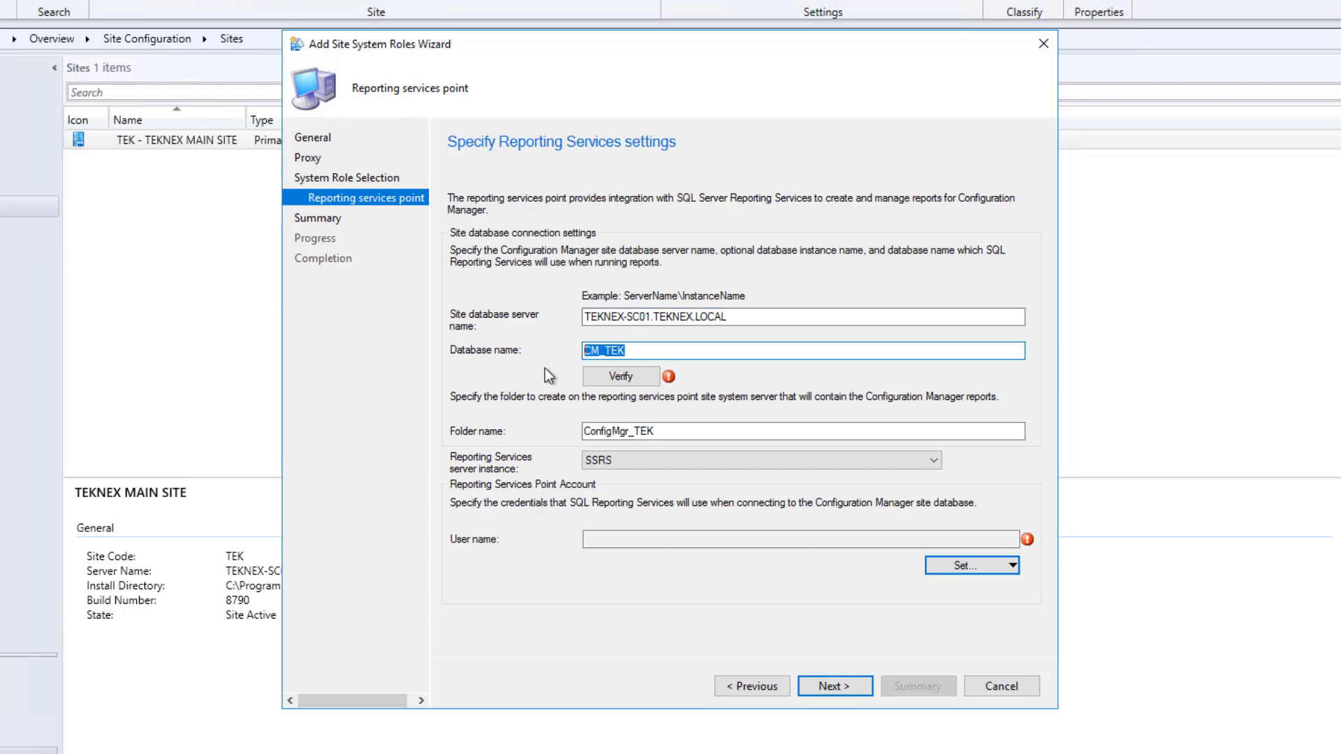
click(640, 379)
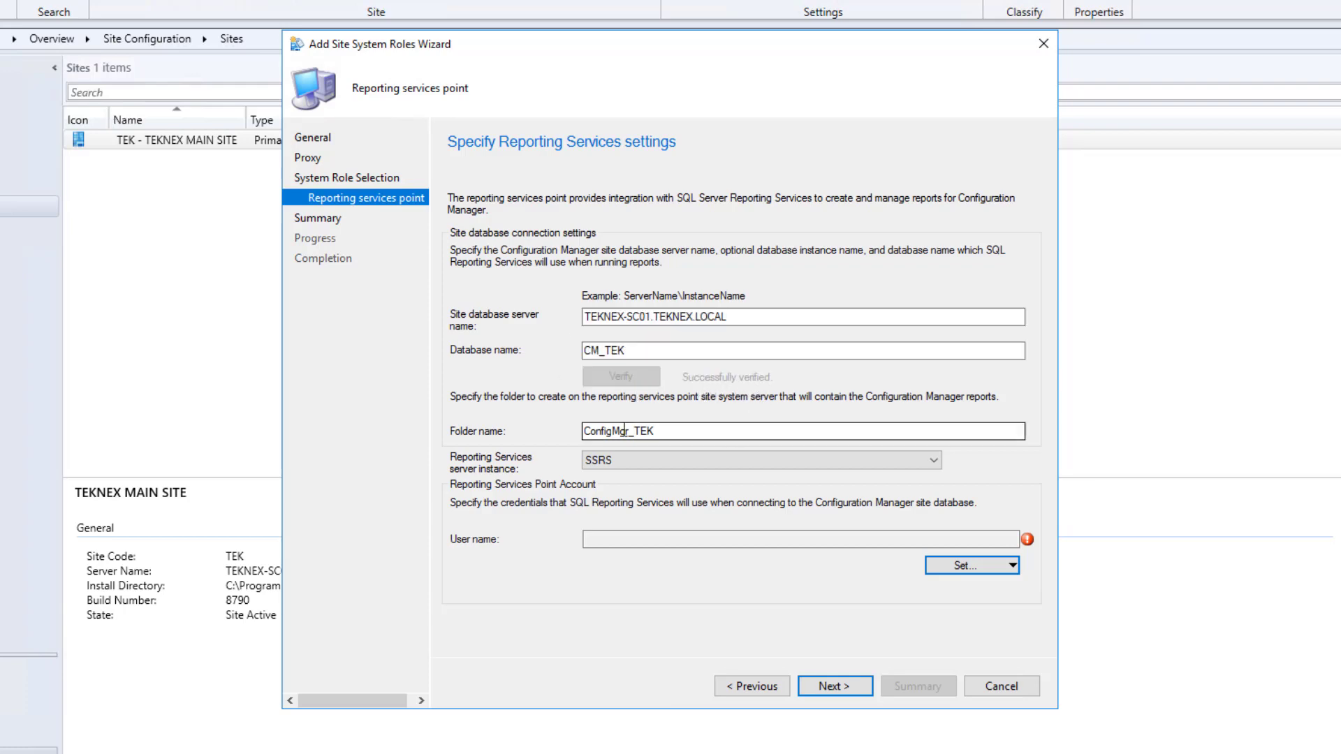
drag(675, 431, 584, 426)
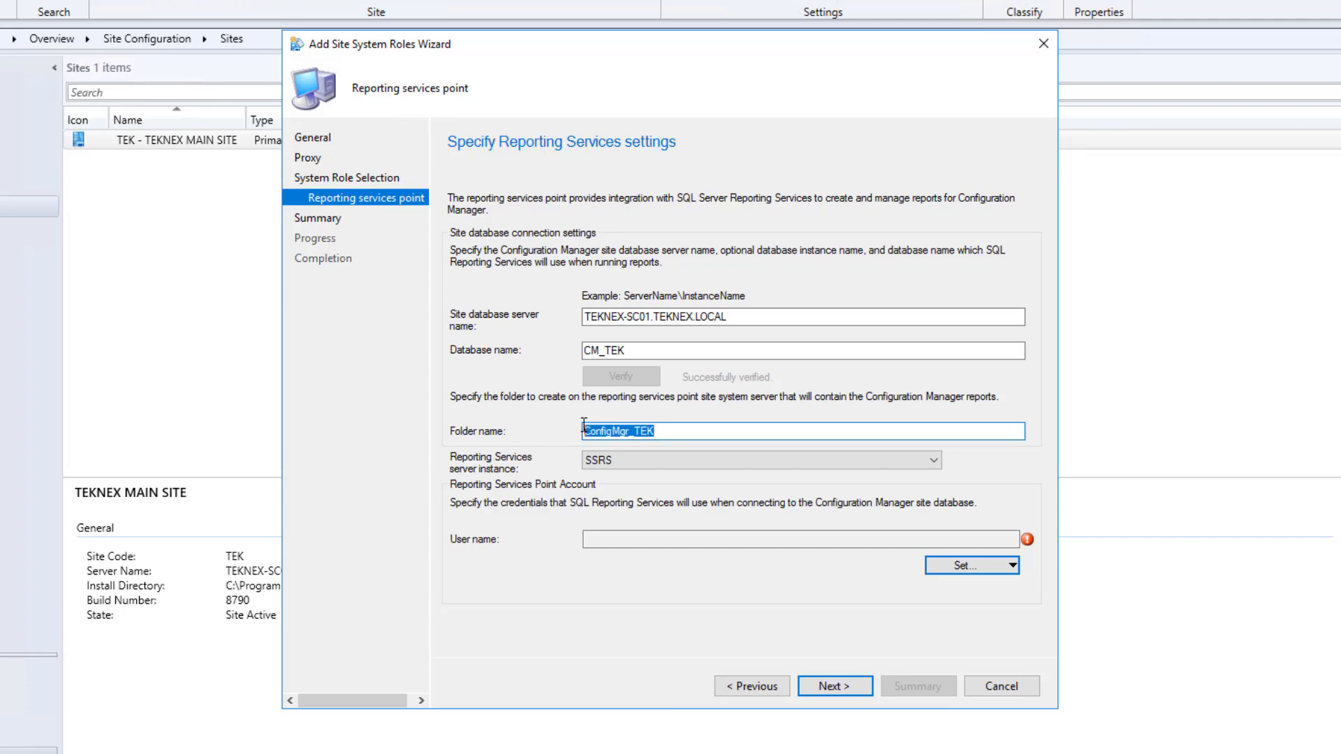
click(589, 461)
click(623, 460)
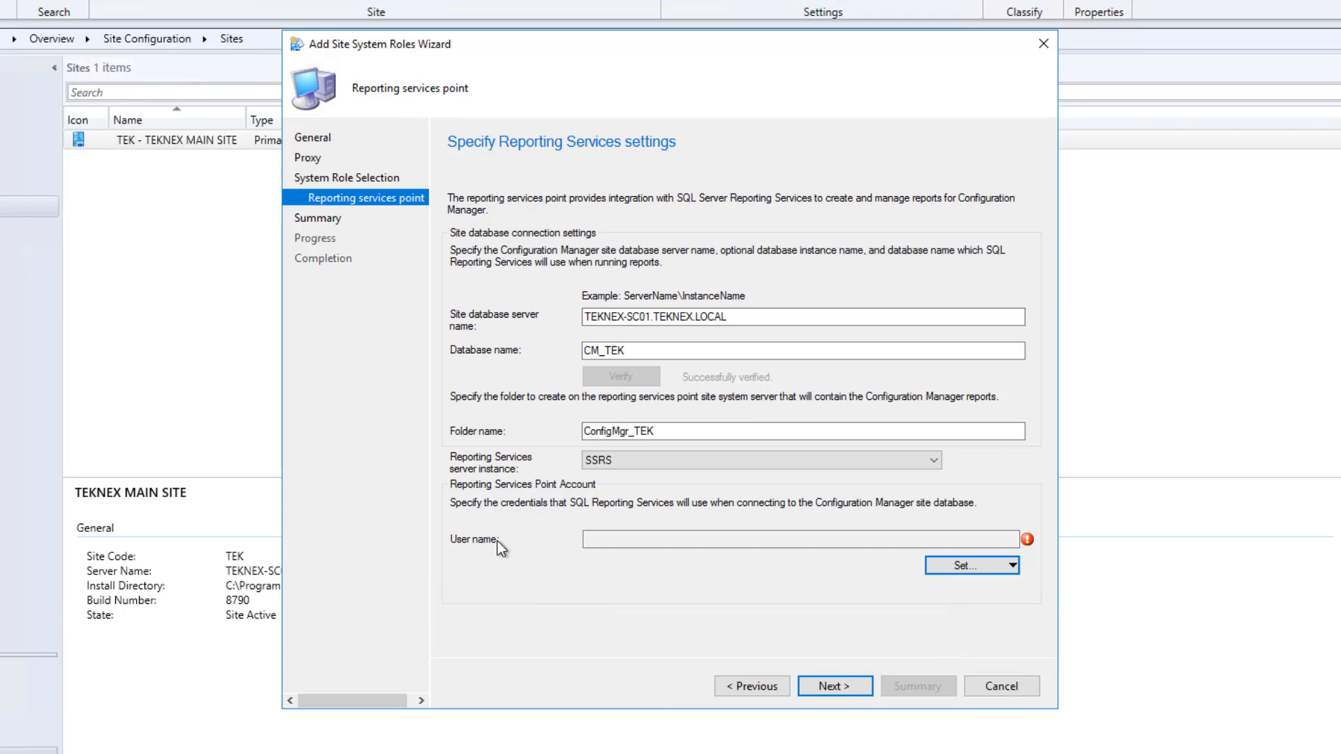
click(953, 568)
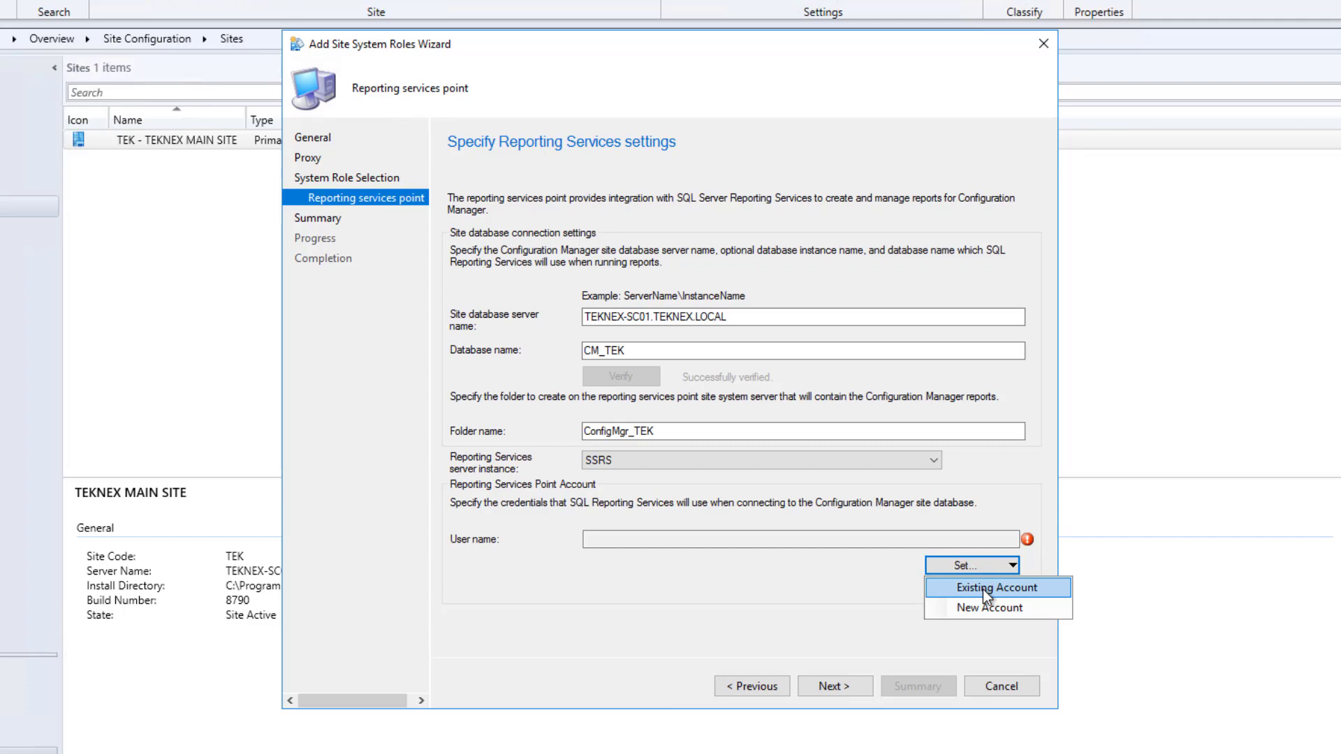
Look through the existing accounts list and close it without choosing one
click(987, 590)
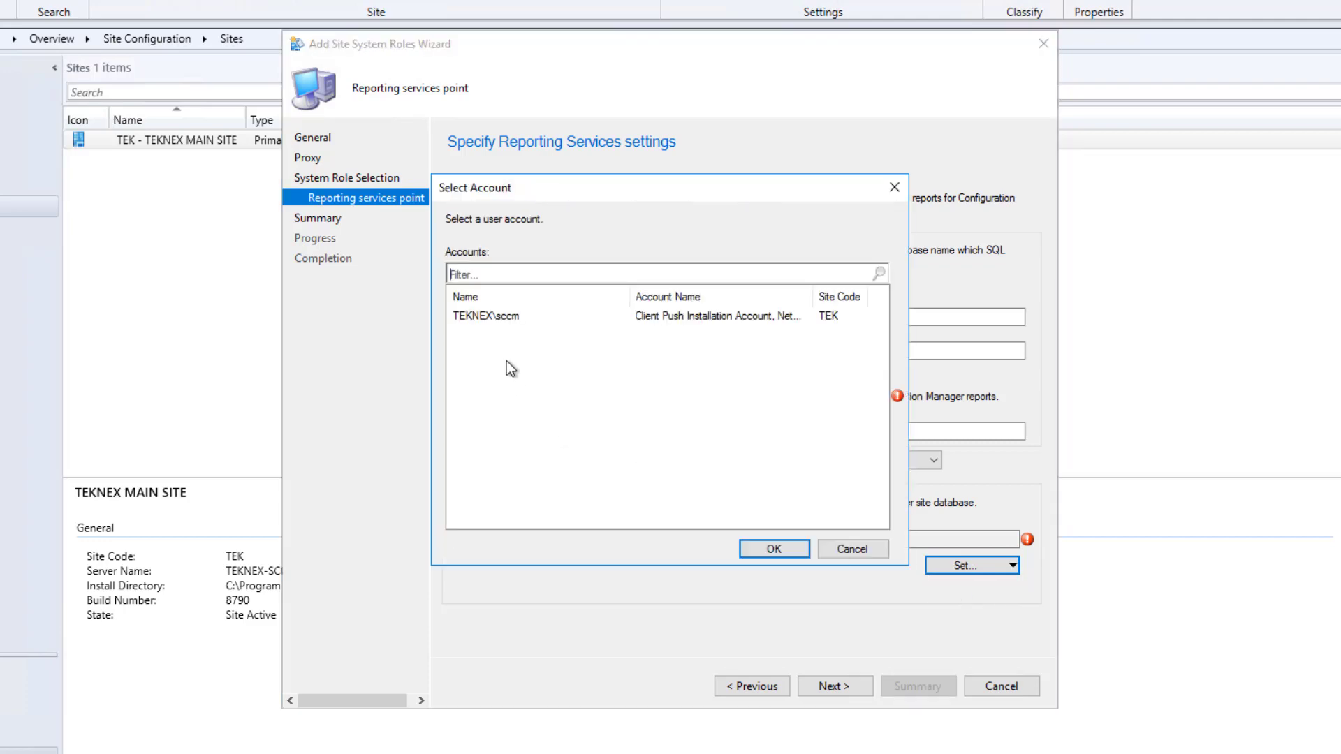
click(520, 318)
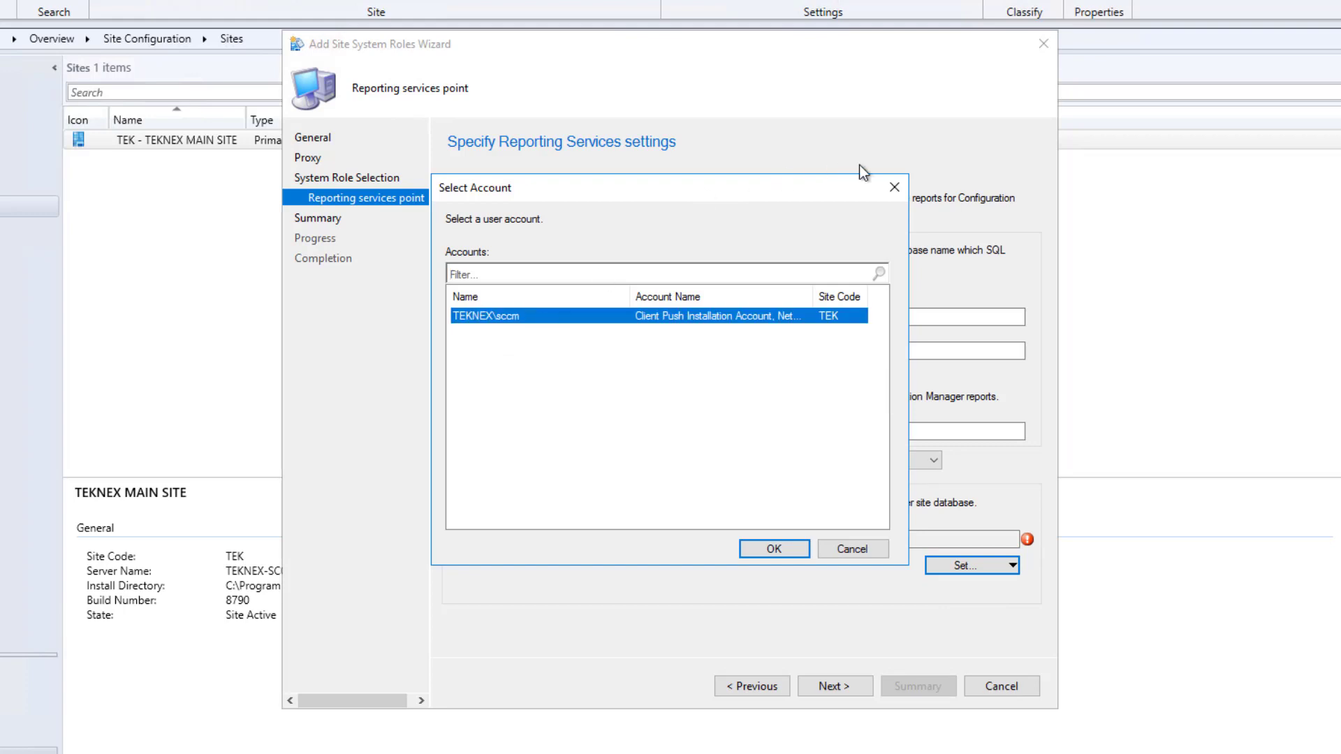
click(899, 190)
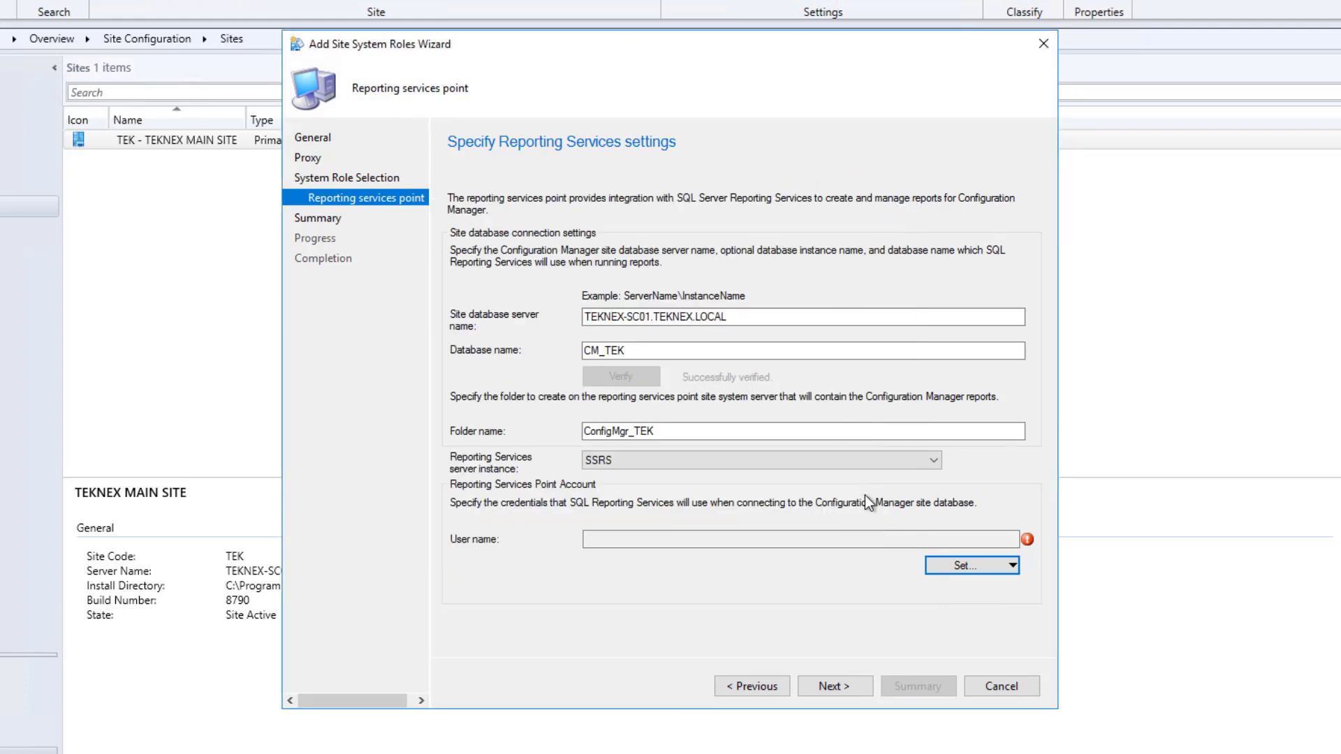
click(964, 569)
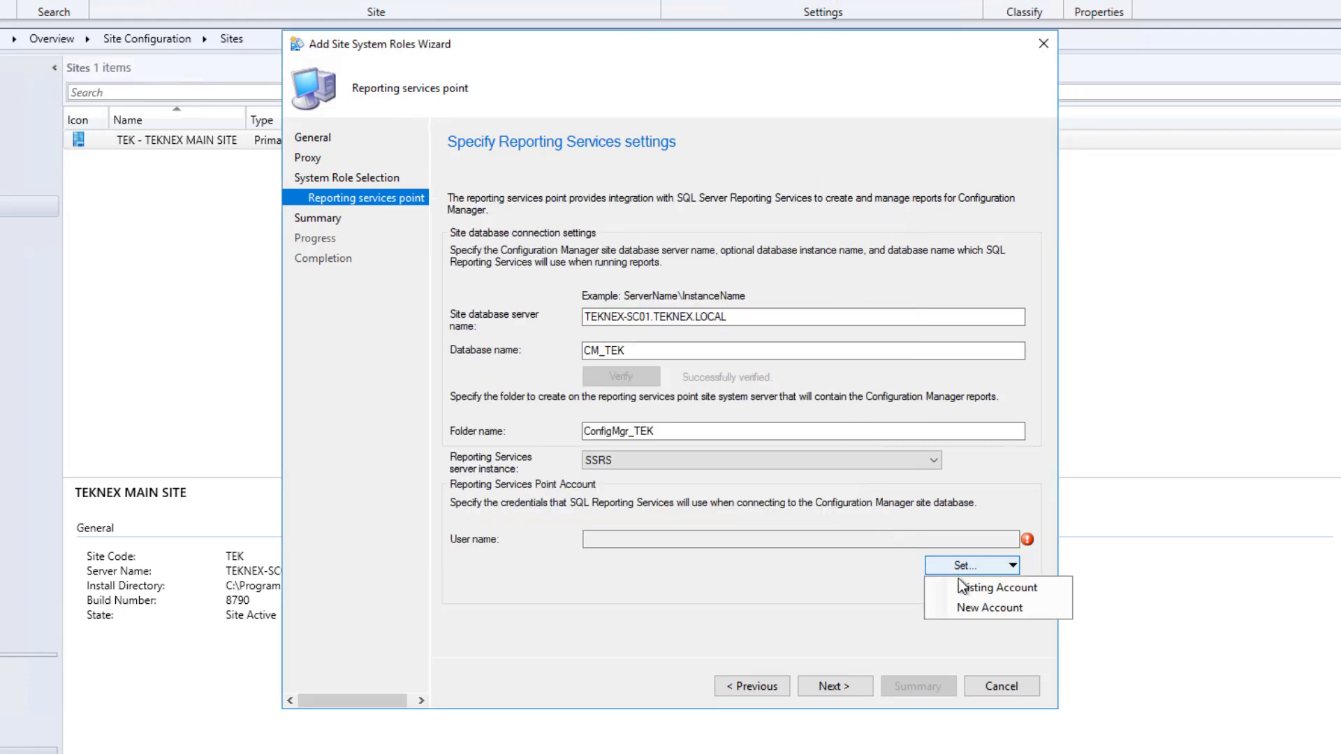
Define a new account for the domain administrator user and enter its password
click(982, 610)
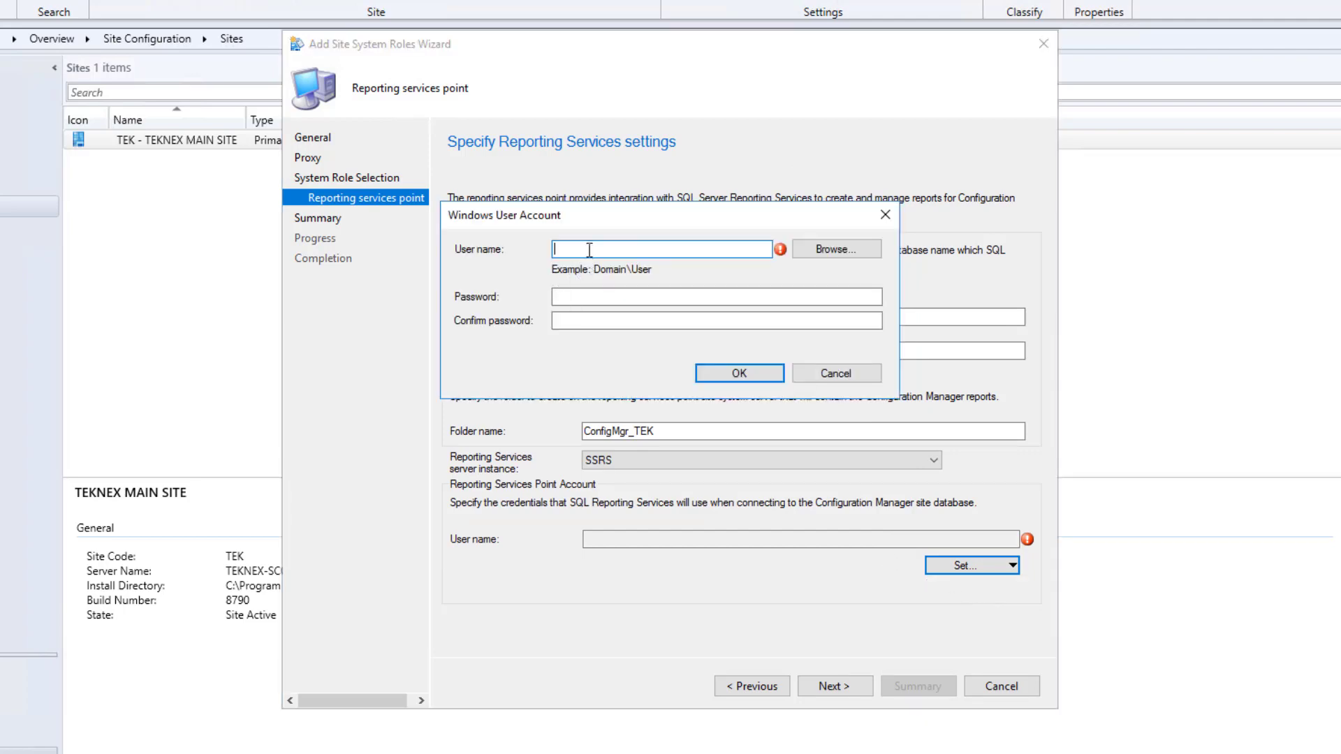
click(832, 251)
click(817, 385)
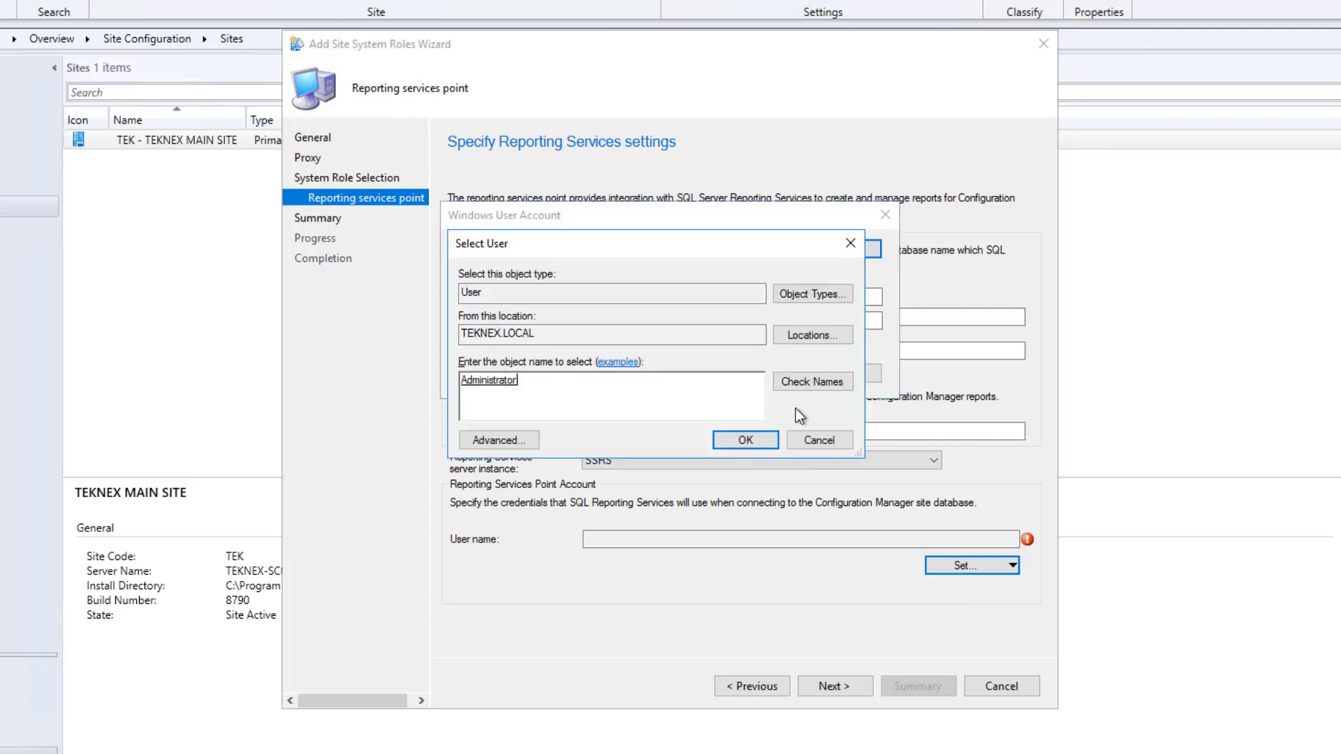
click(747, 440)
click(583, 297)
key(ctrl+v)
key(Tab)
key(ctrl+v)
click(728, 376)
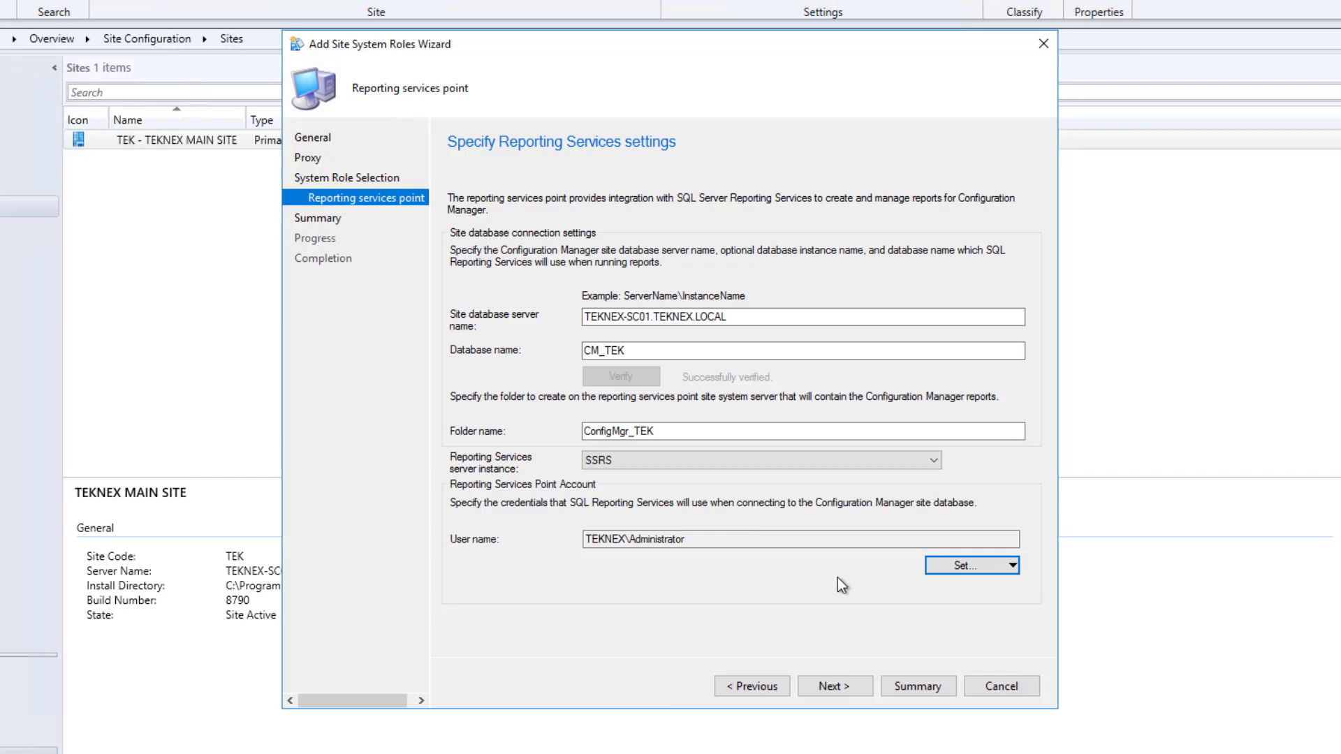
Assign the existing client push installation account as the reporting account and continue to Summary
click(940, 563)
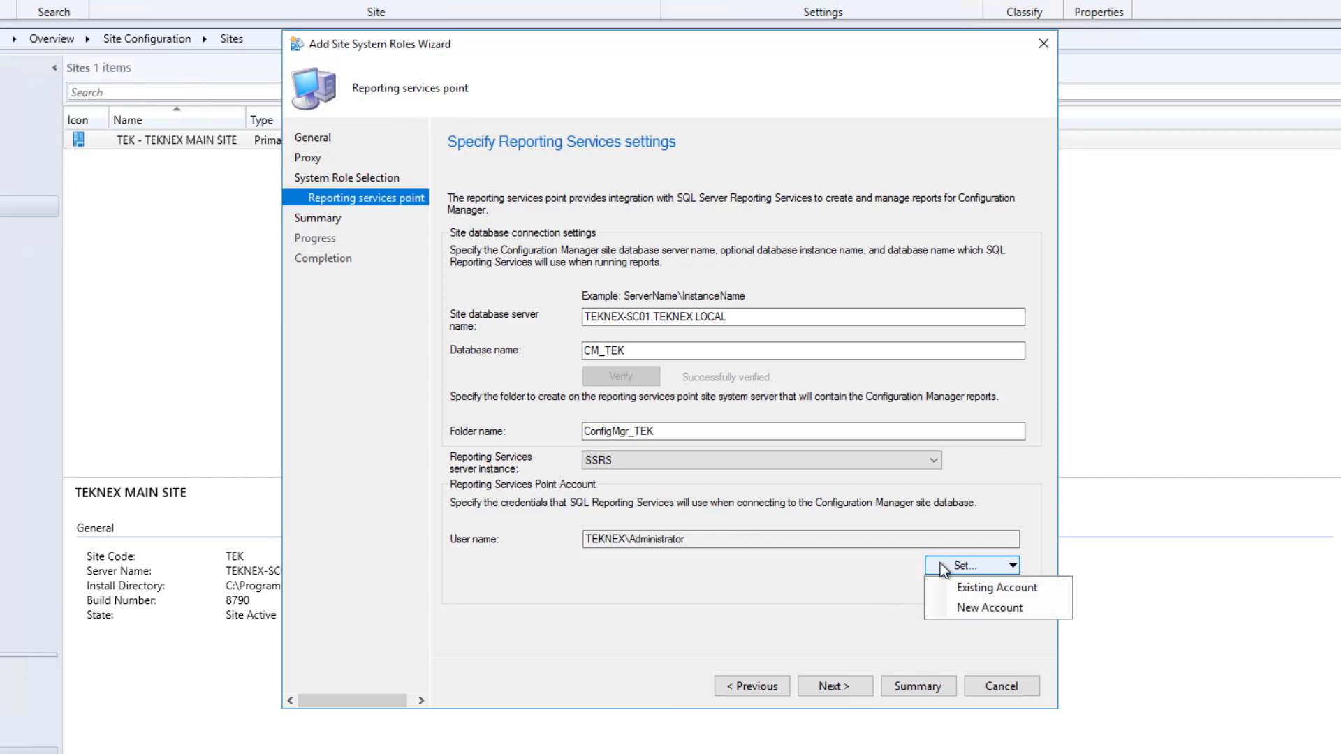
click(968, 592)
click(476, 318)
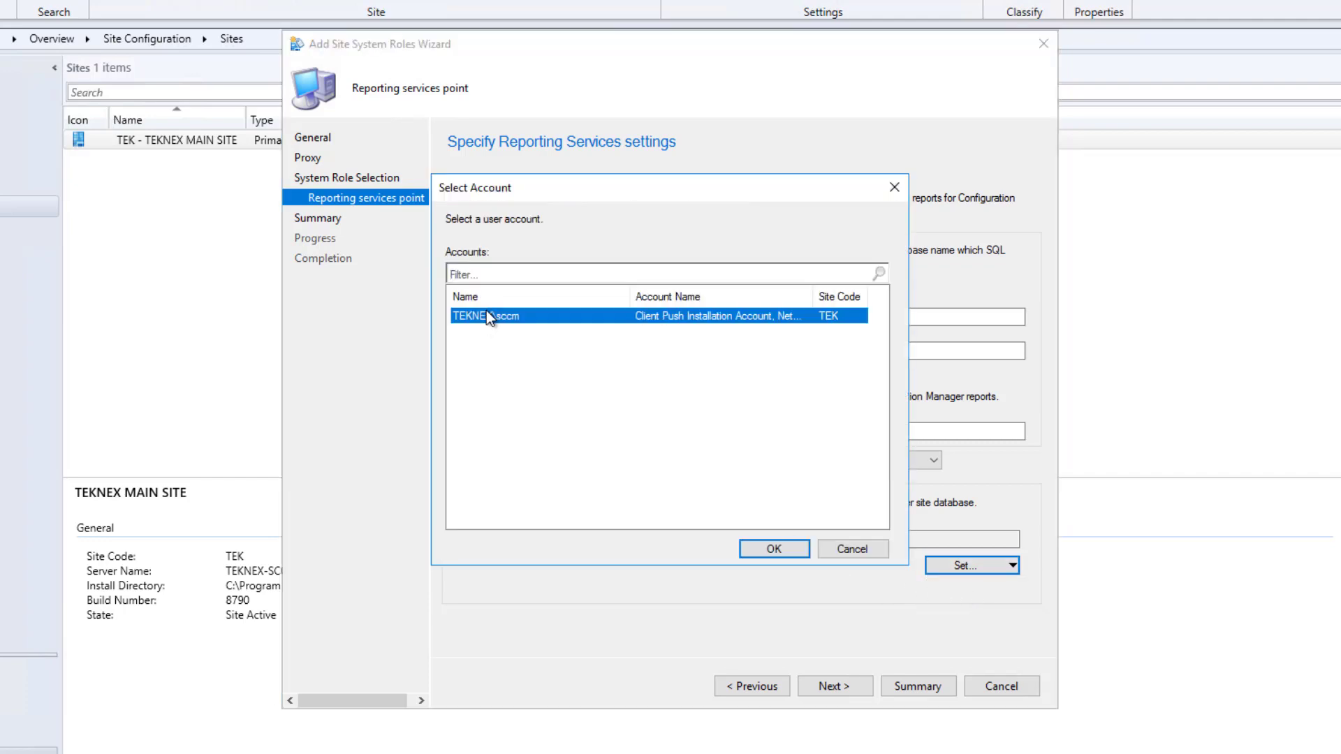
click(793, 554)
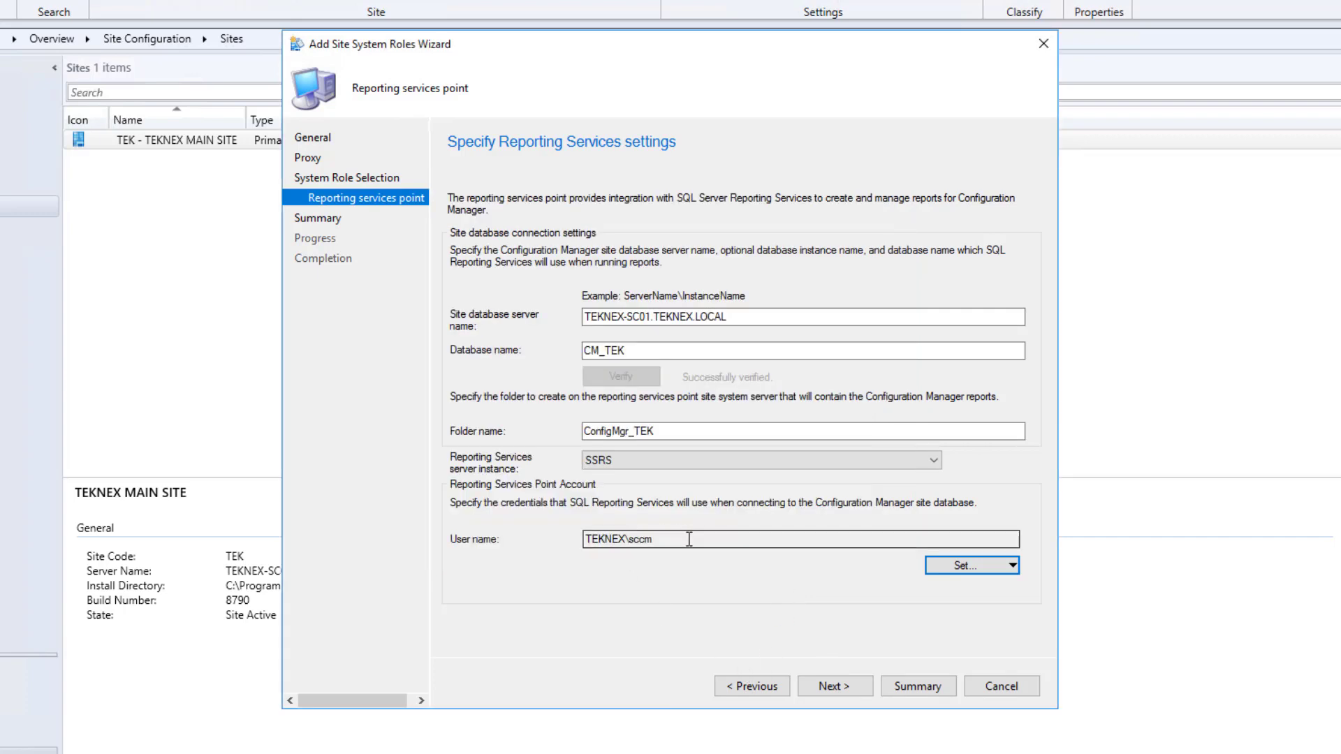
double_click(583, 534)
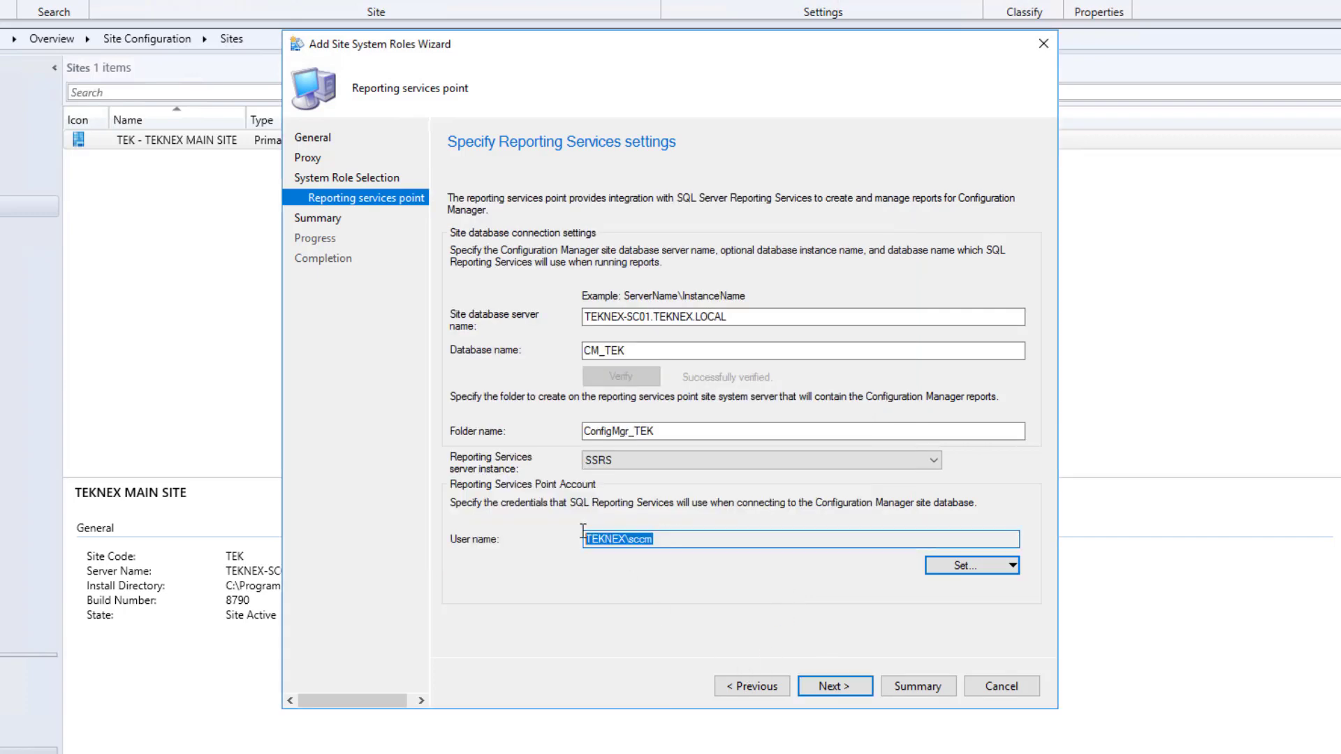
click(843, 685)
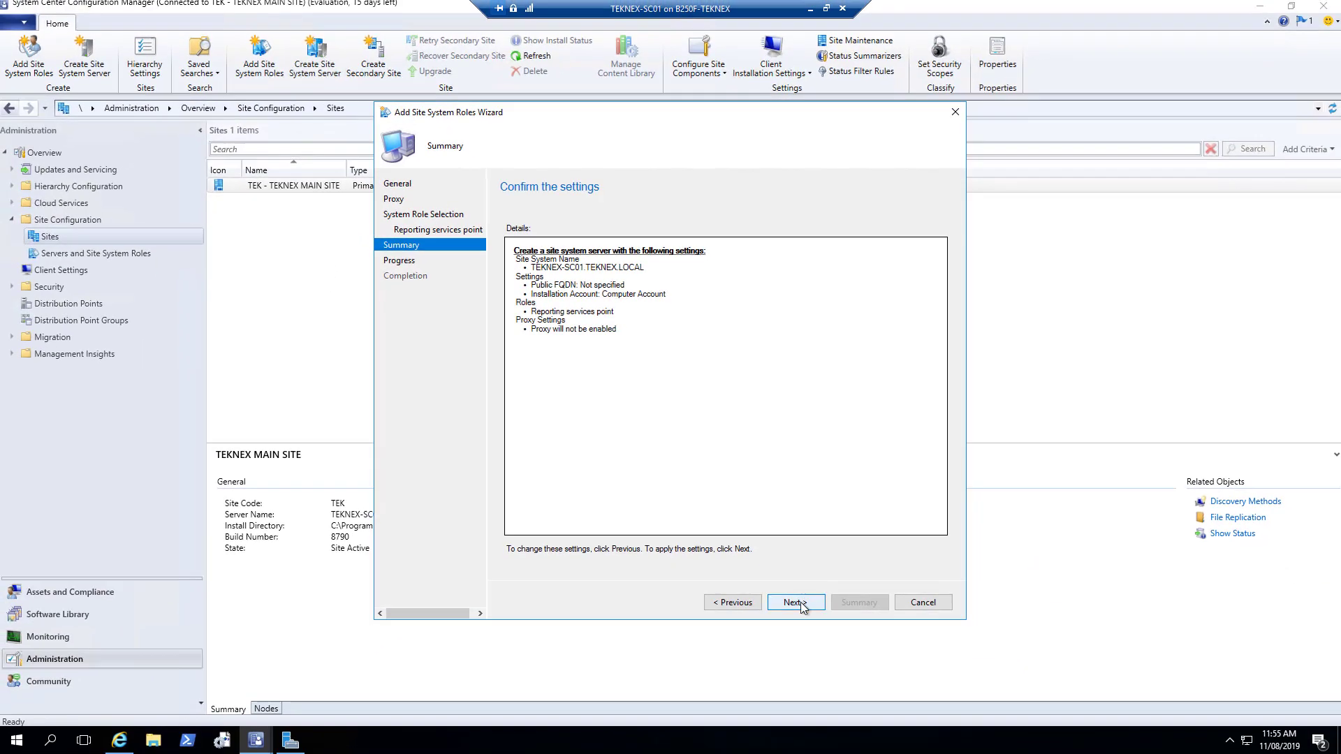
Install the Reporting services point role, close the completed wizard, and switch to File Explorer
click(796, 603)
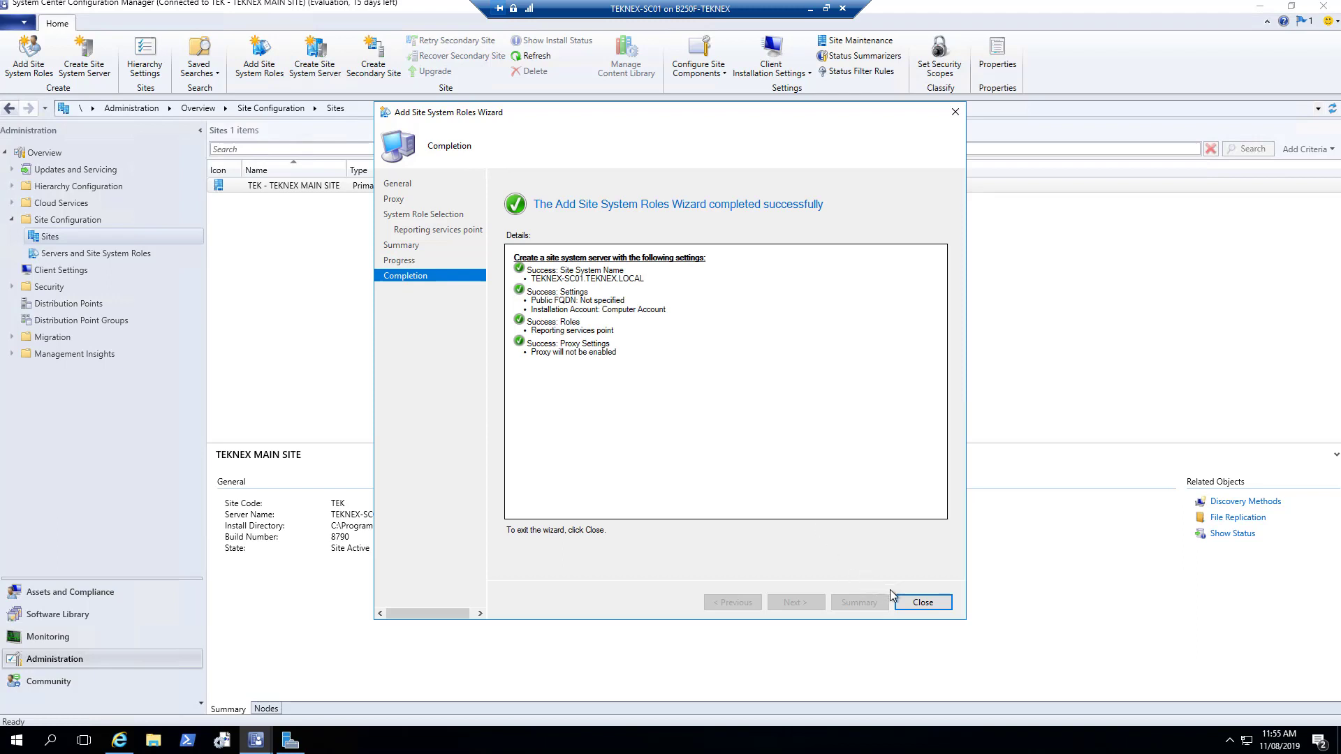
click(921, 602)
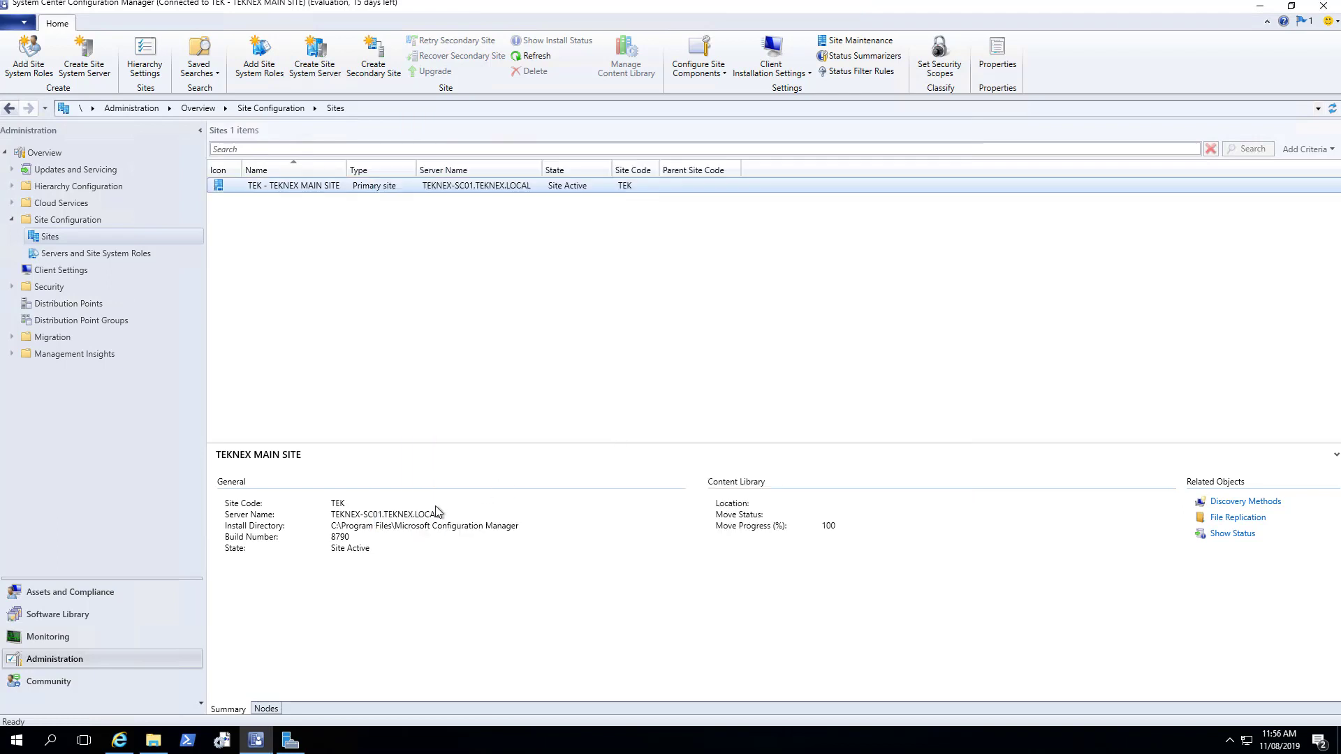
click(161, 746)
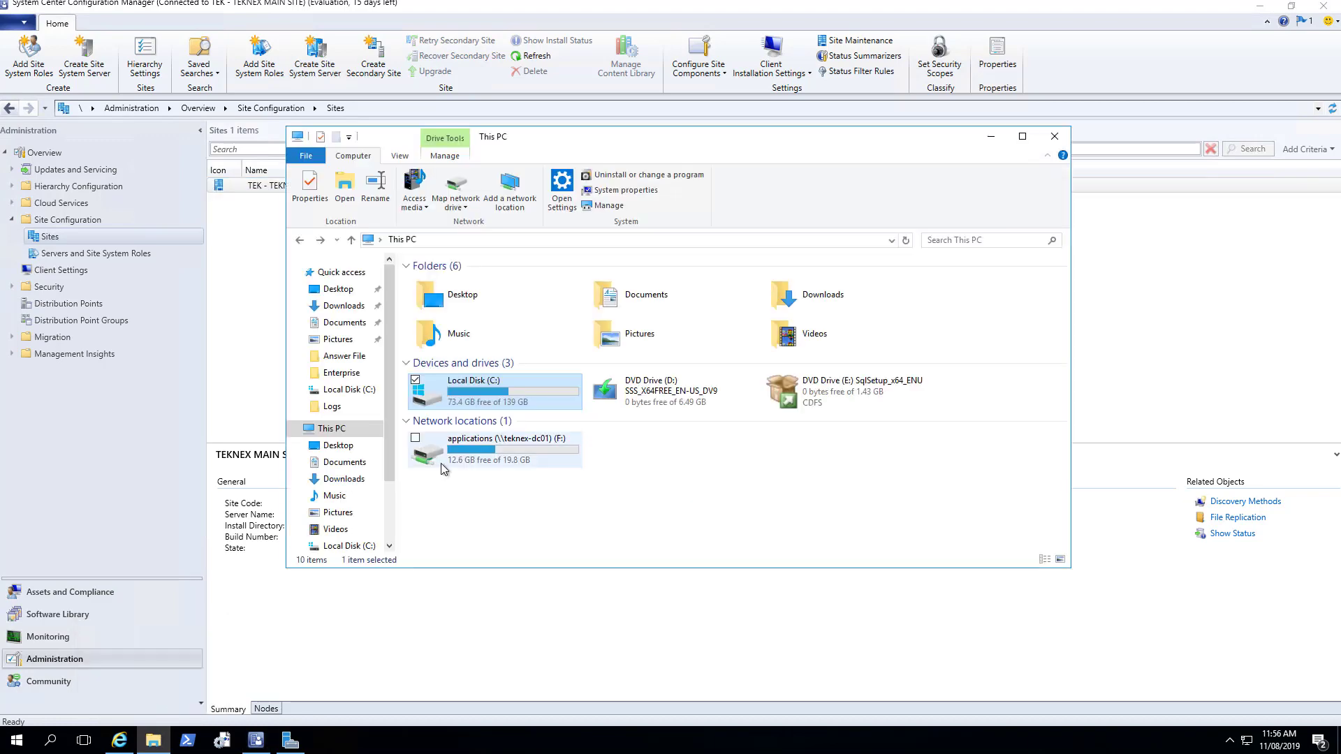
Browse to C:\Program Files\Microsoft Configuration Manager\Logs
double_click(479, 395)
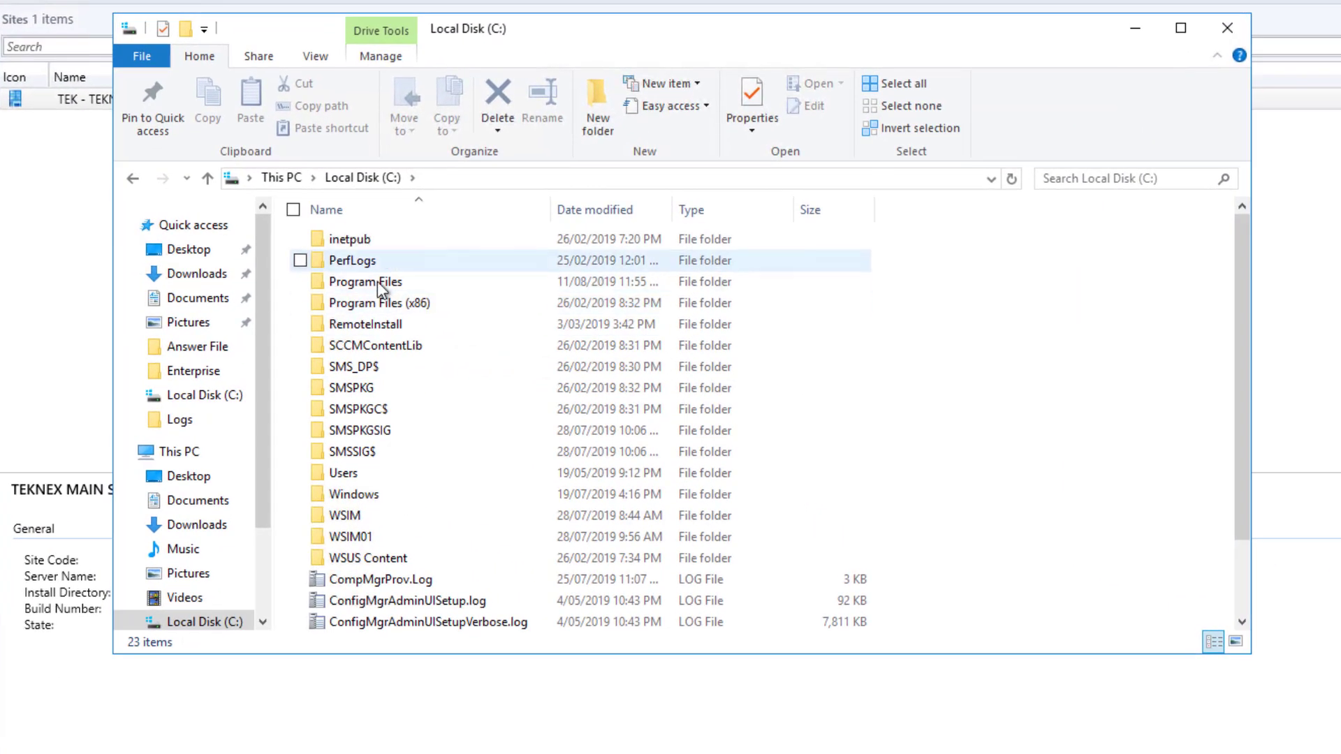
double_click(467, 312)
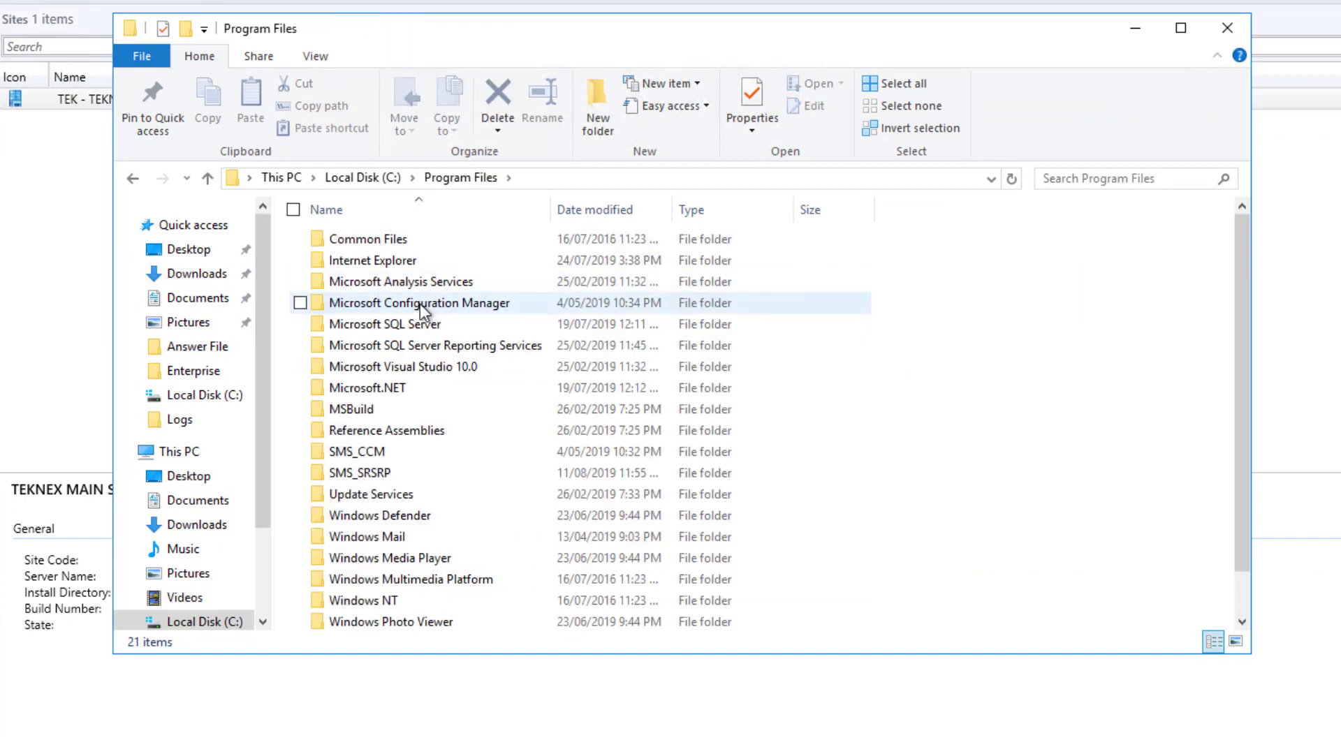
double_click(442, 306)
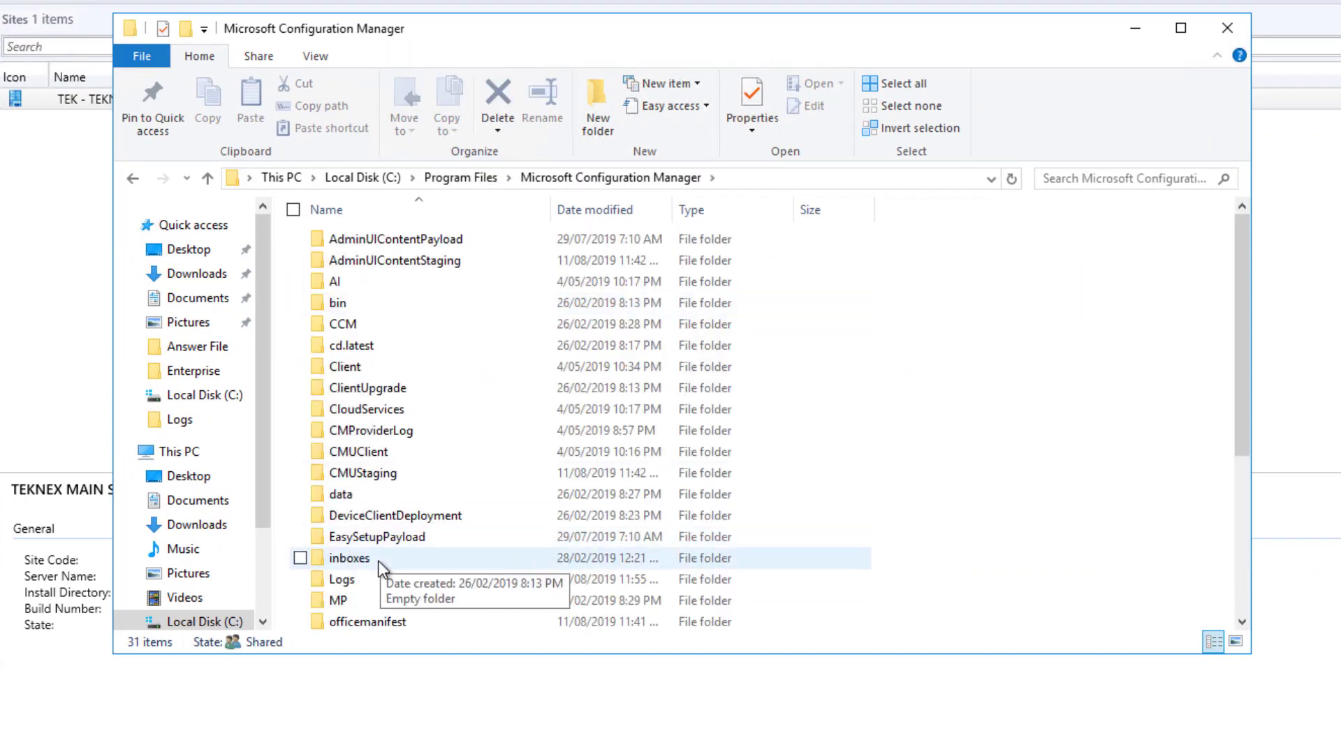
double_click(342, 580)
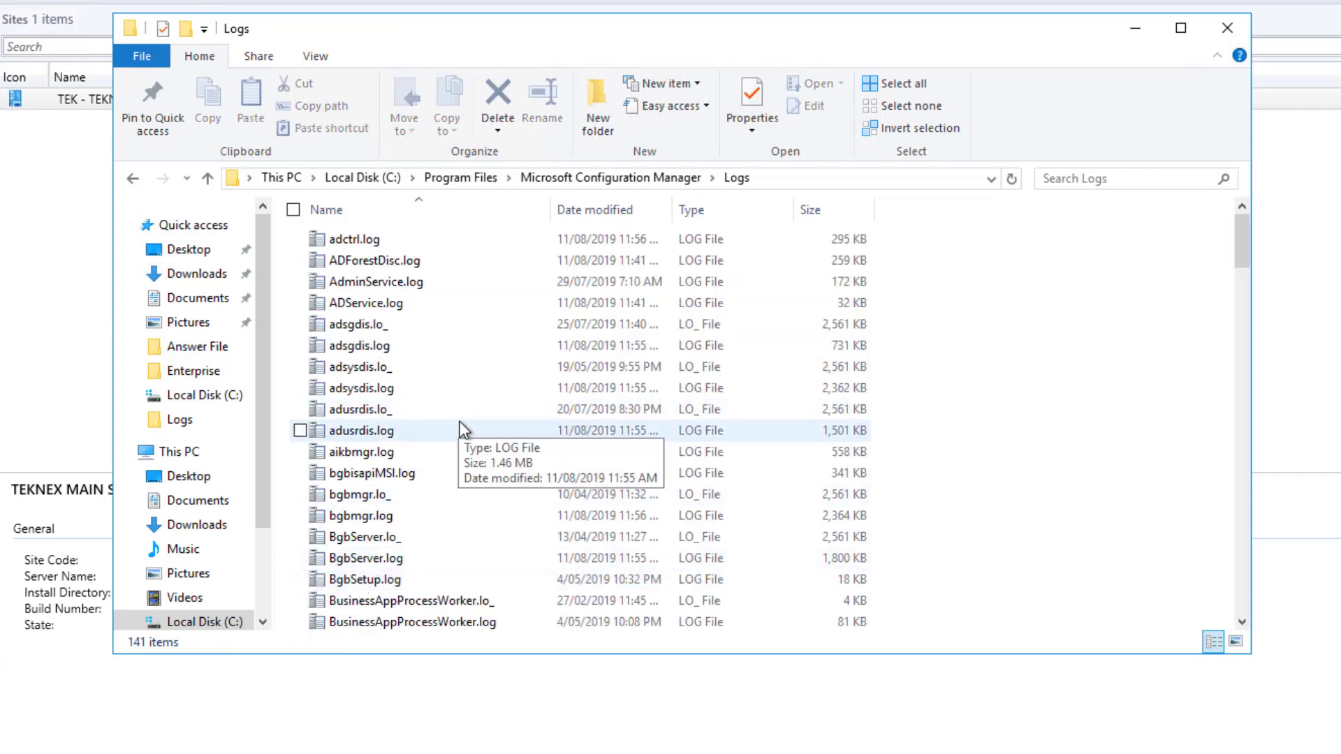
Locate the srsrp logs and open srsrpsetup.log in the Trace Log Tool
scroll(559, 388, down, 20)
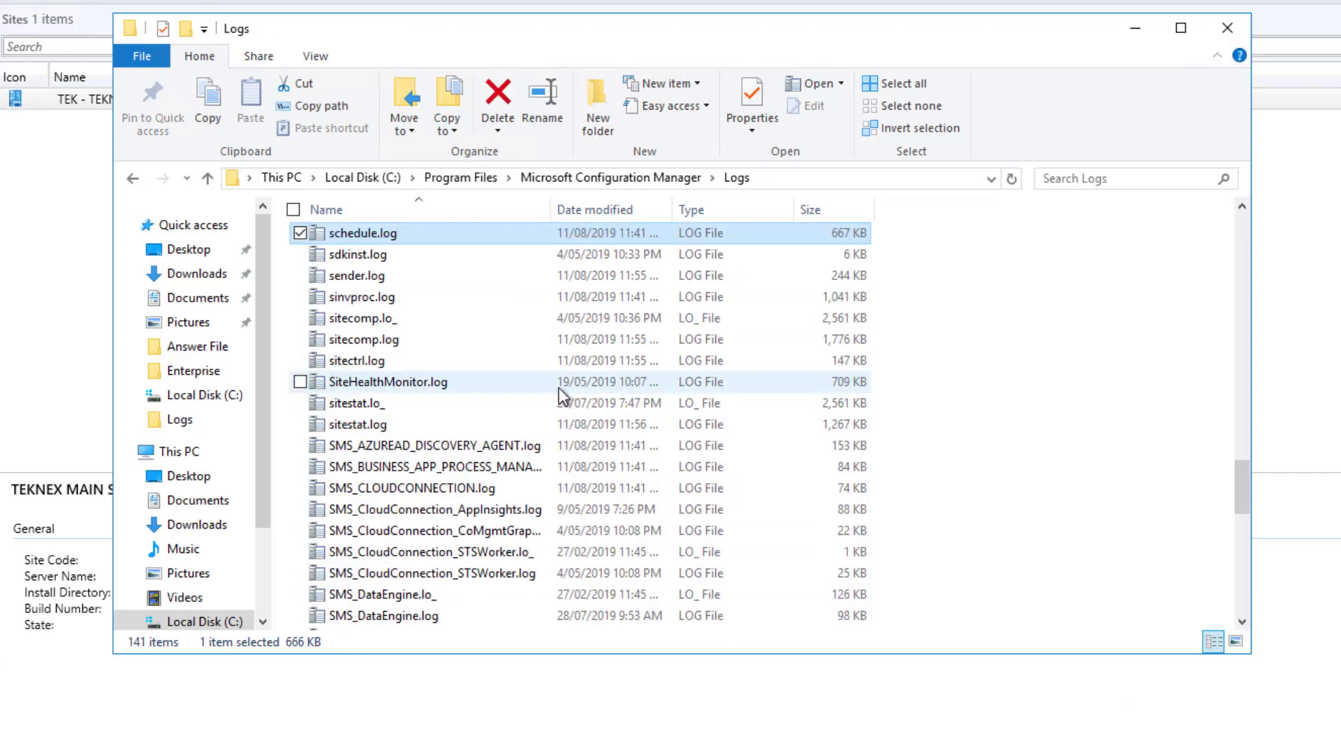
text(srsrp)
click(559, 388)
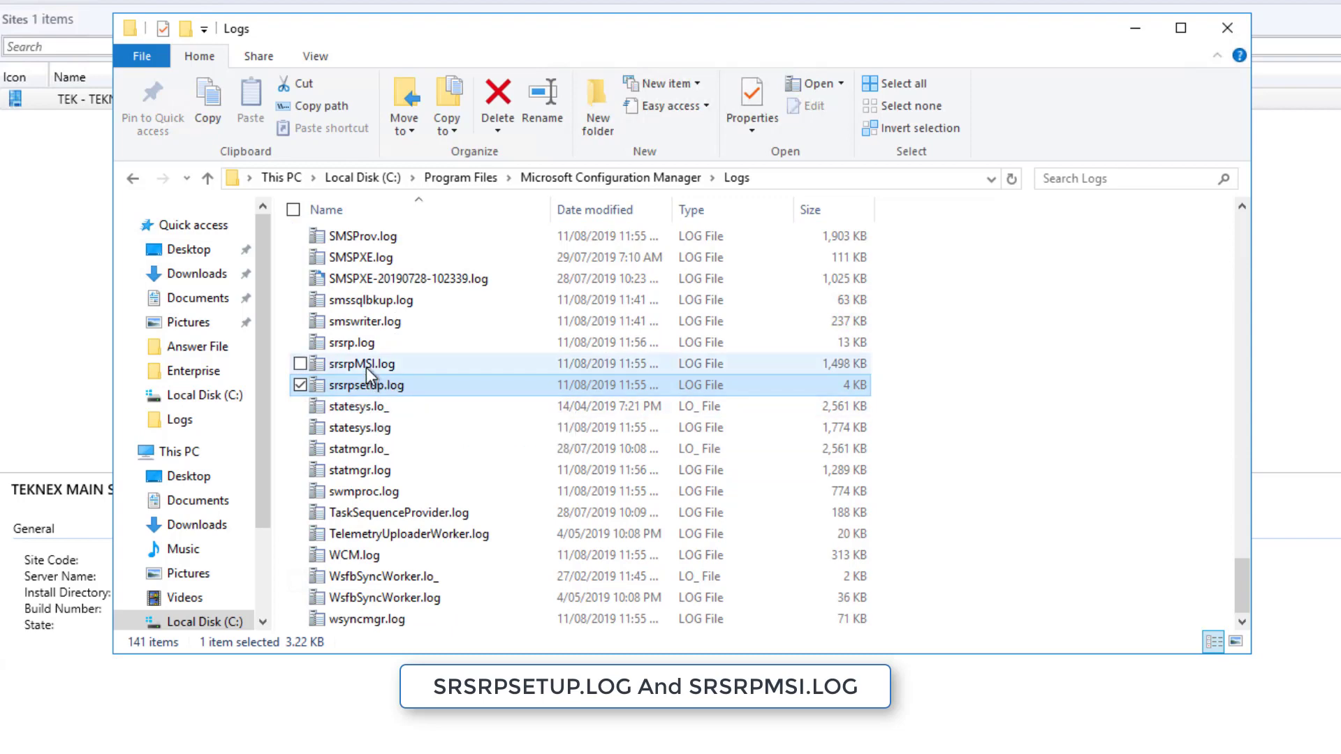
click(365, 365)
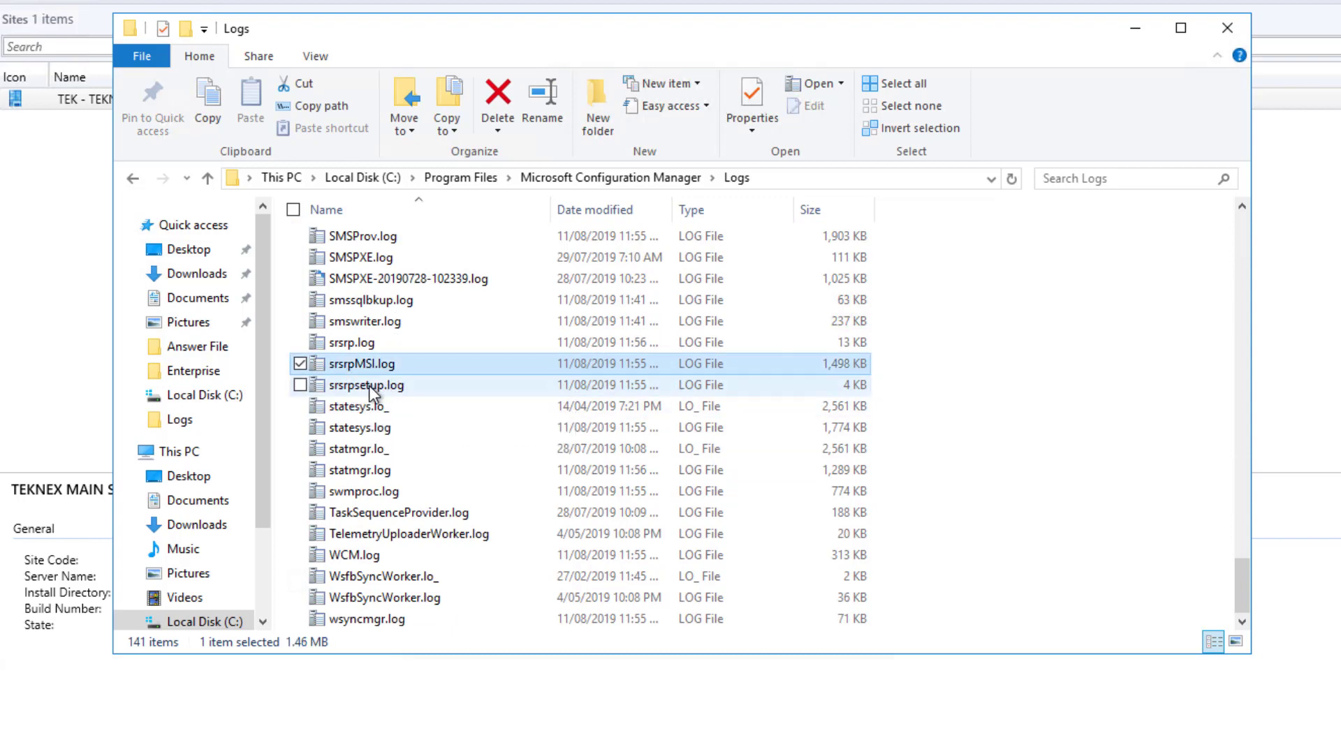
click(369, 386)
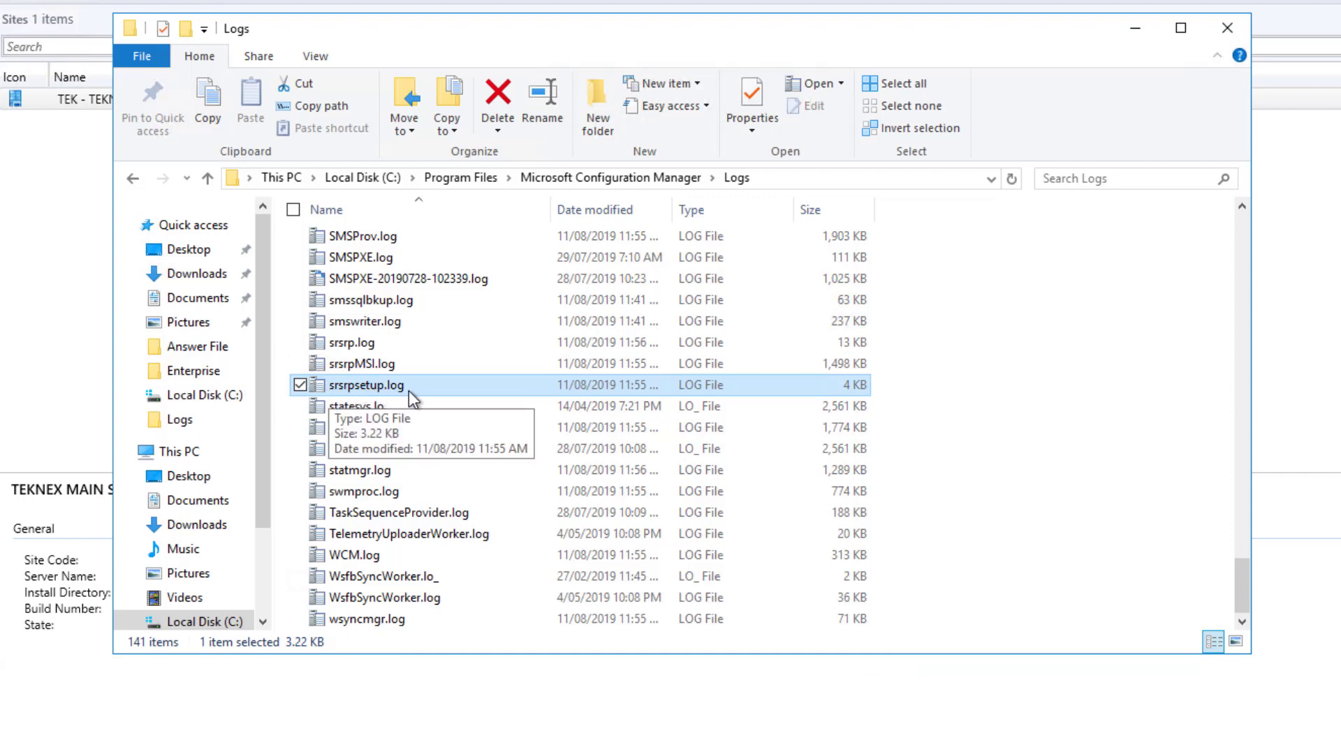
double_click(418, 389)
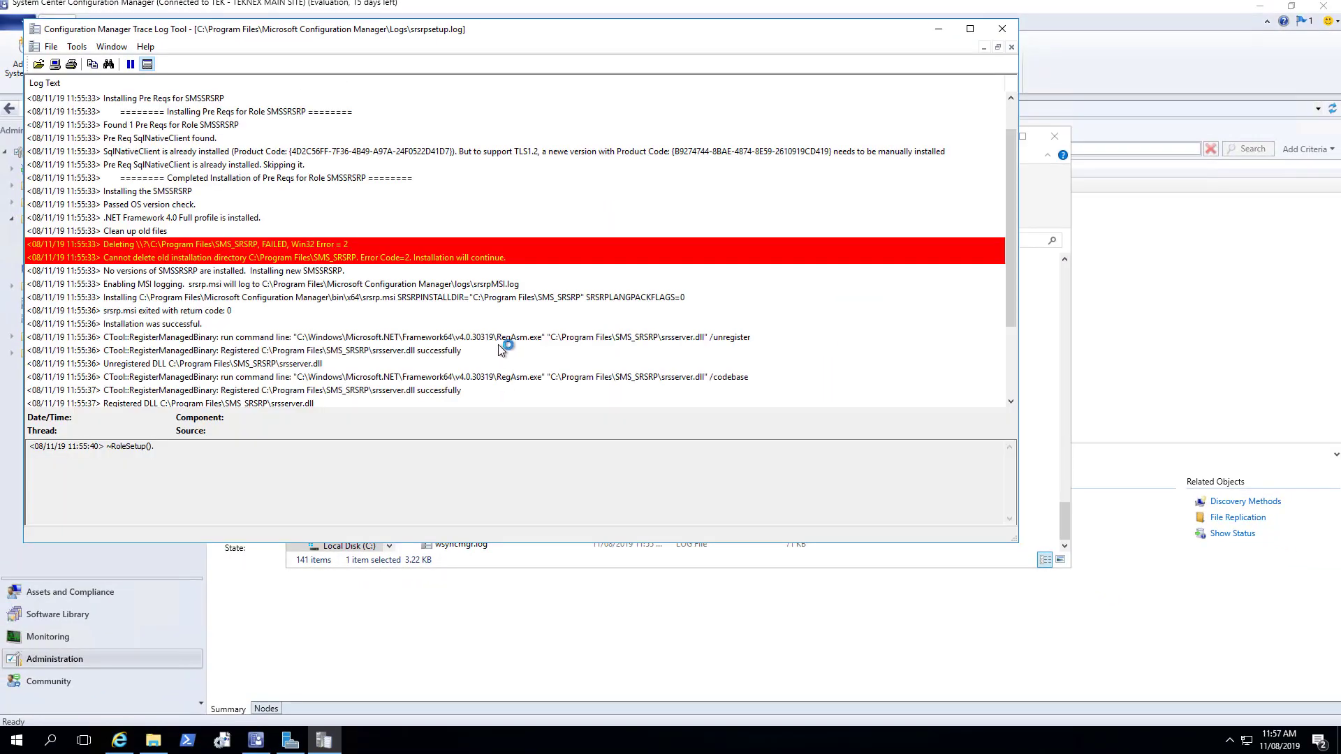
Check srsrpsetup.log's cannot-delete old directory error and 'Installation was successful' line, then close CMTrace
drag(362, 33, 549, 102)
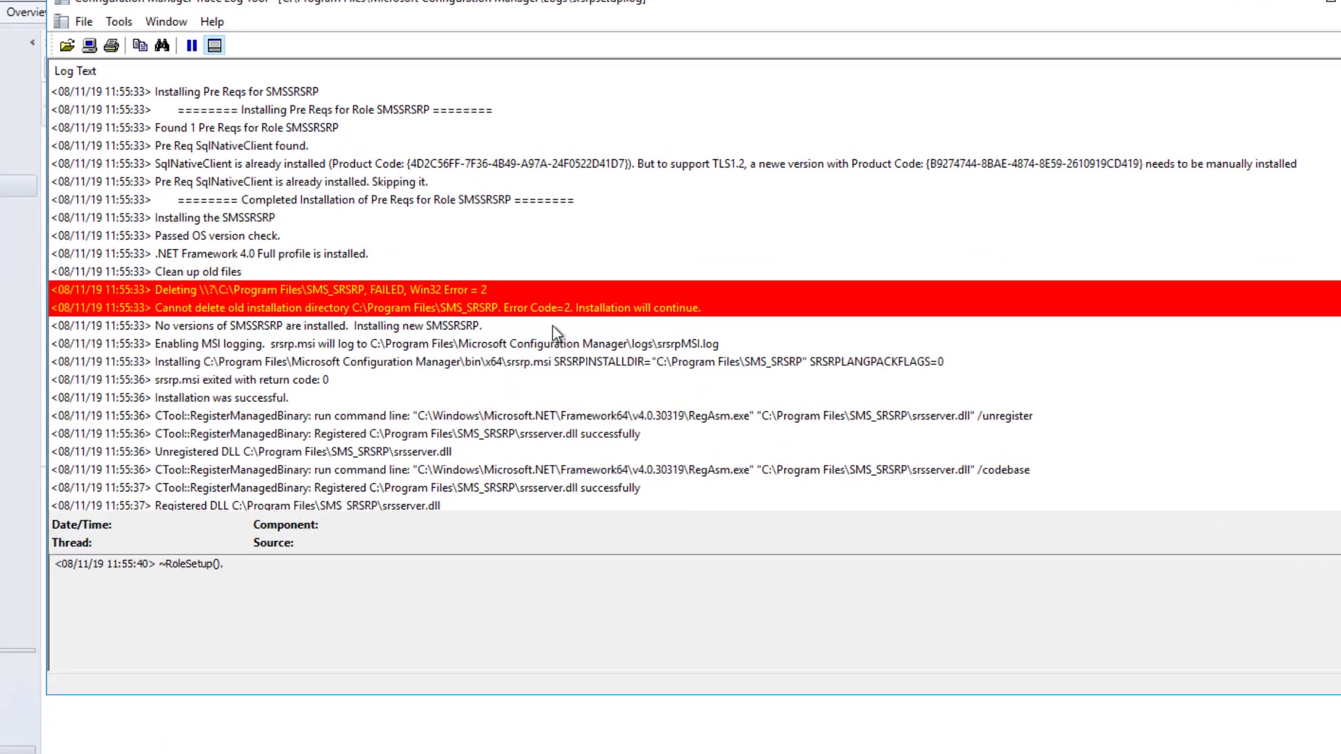
scroll(478, 309, down, 1)
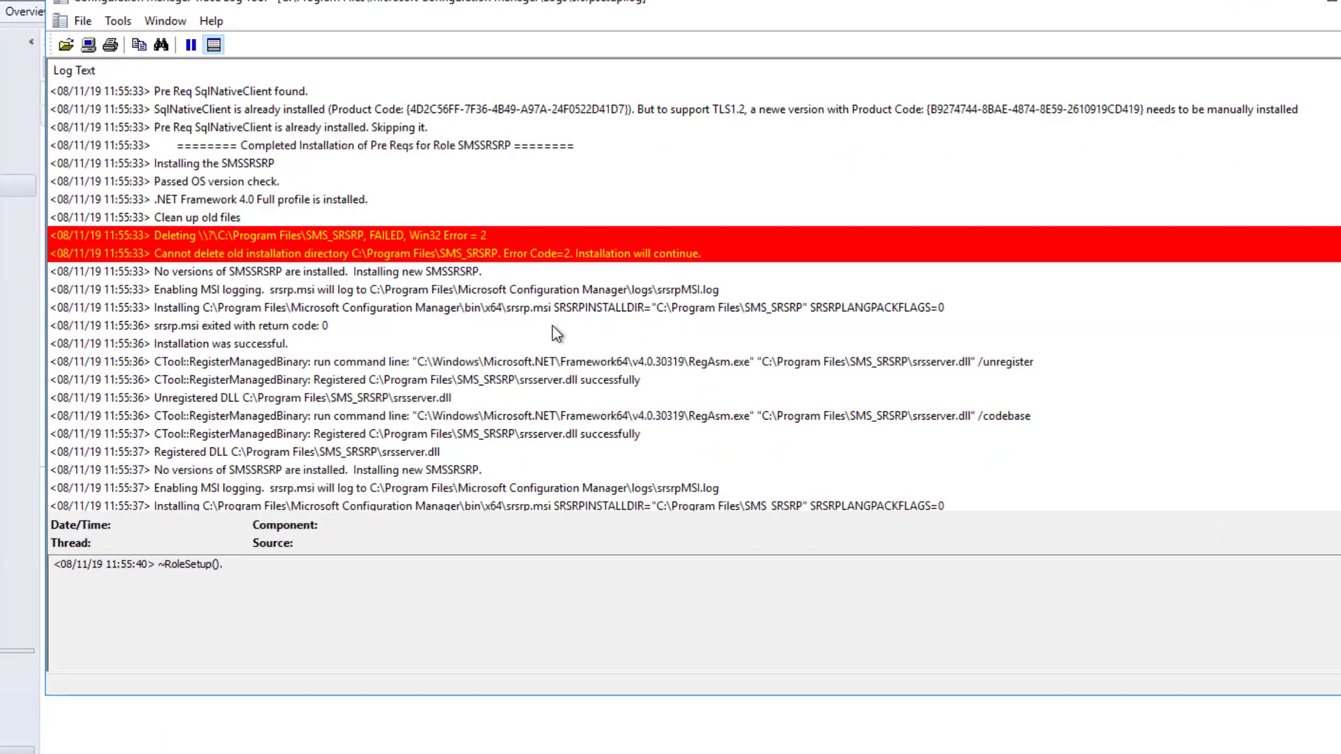
click(398, 256)
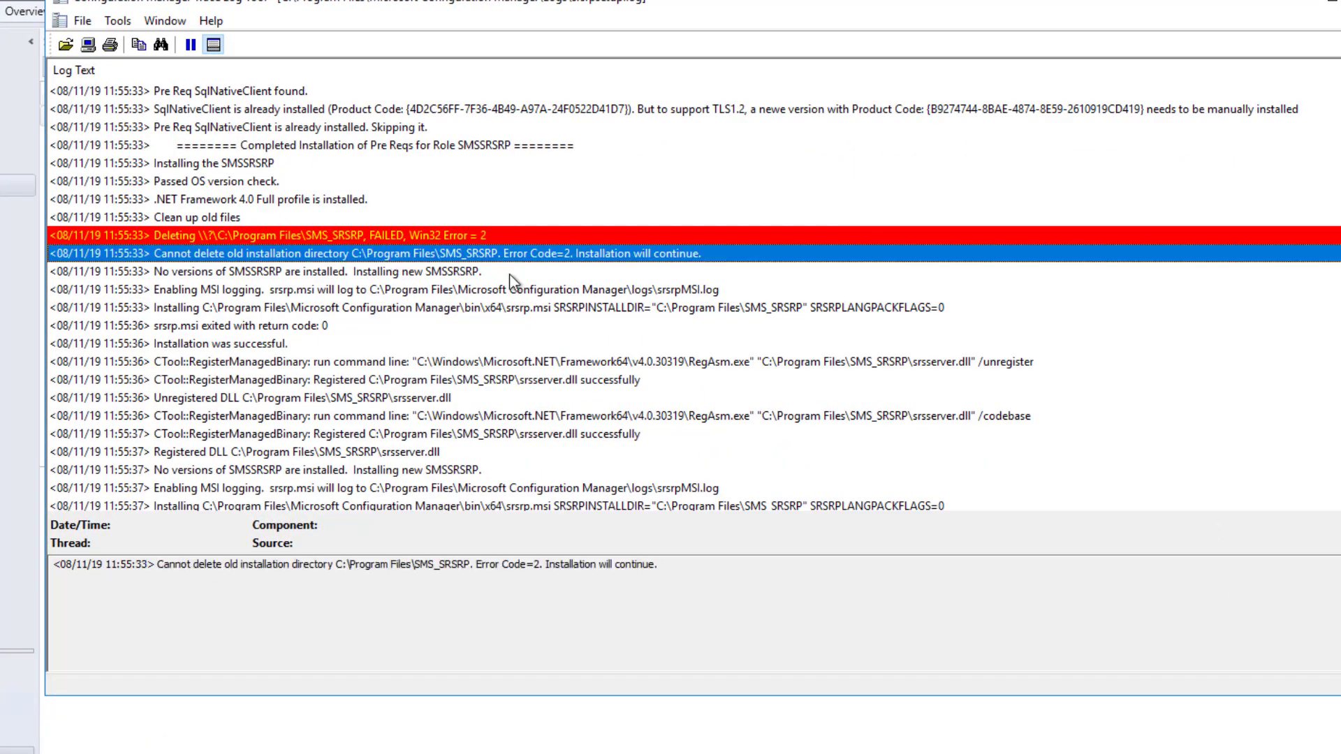
scroll(524, 293, down, 2)
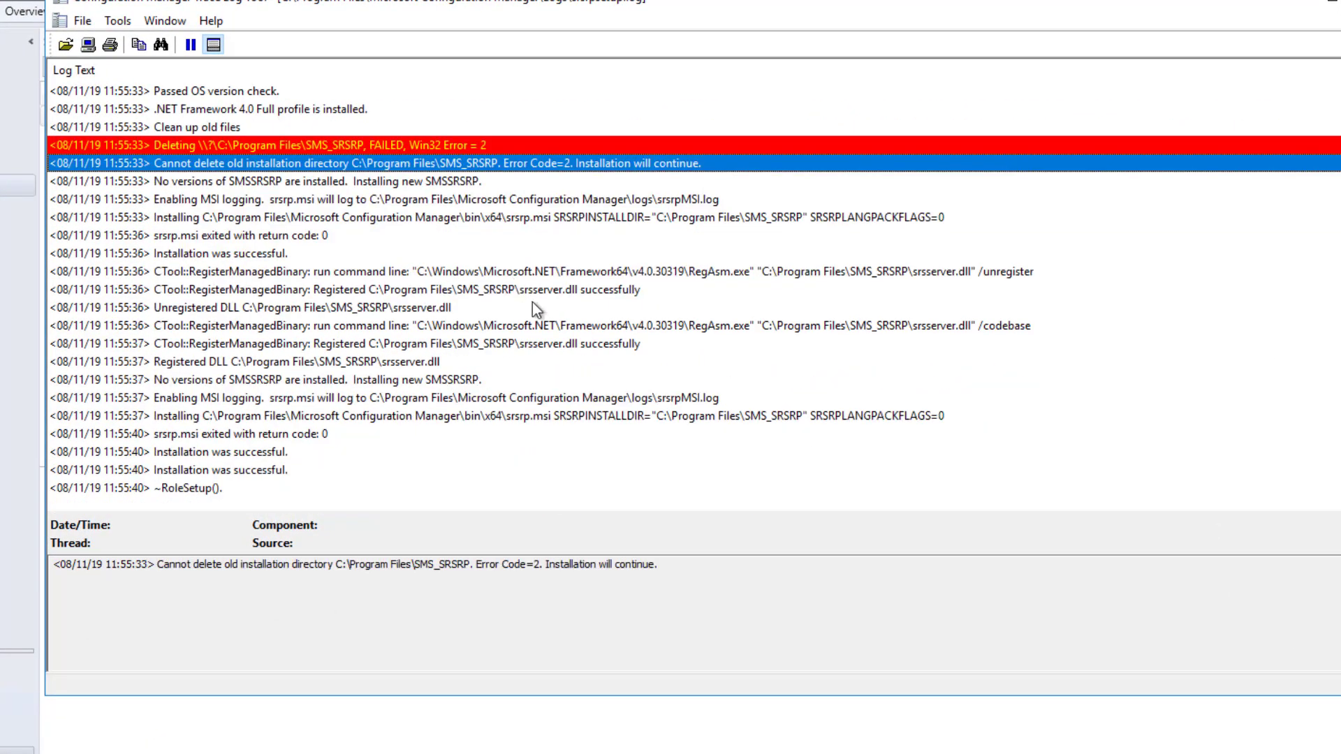
click(247, 455)
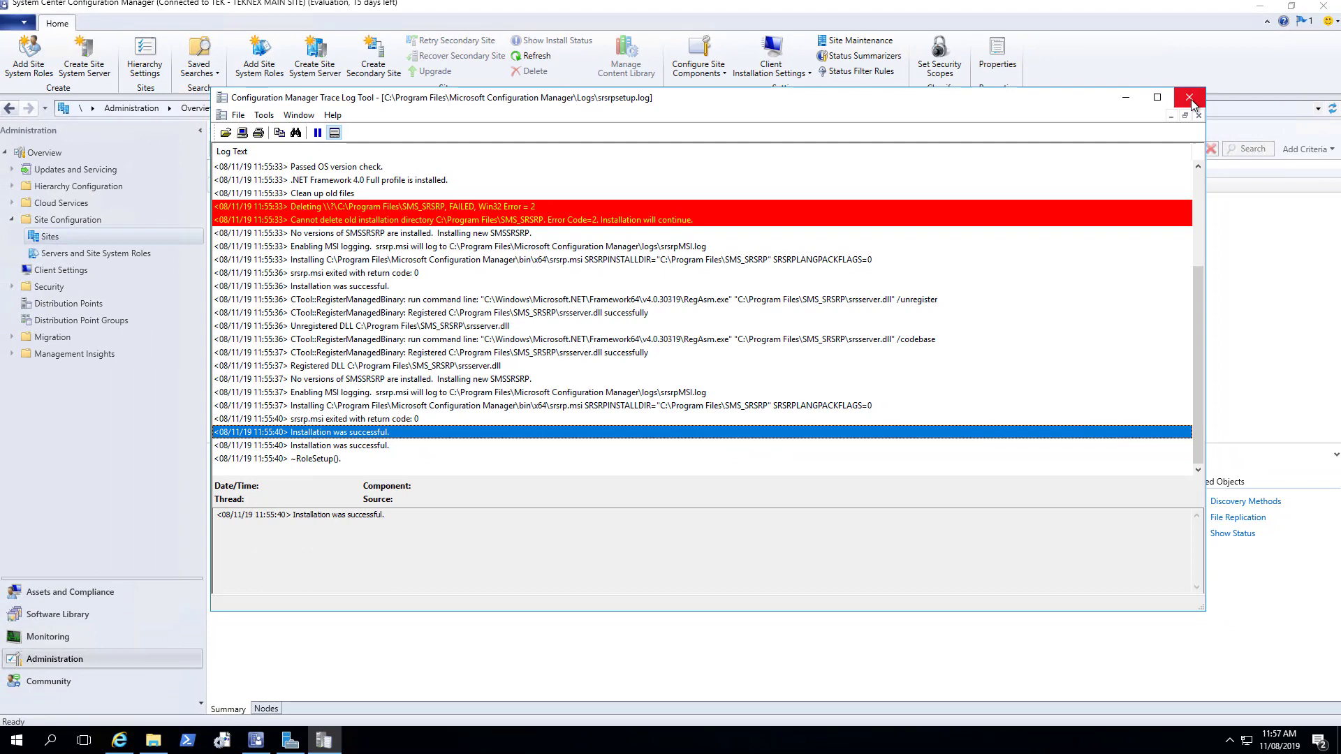
click(1190, 97)
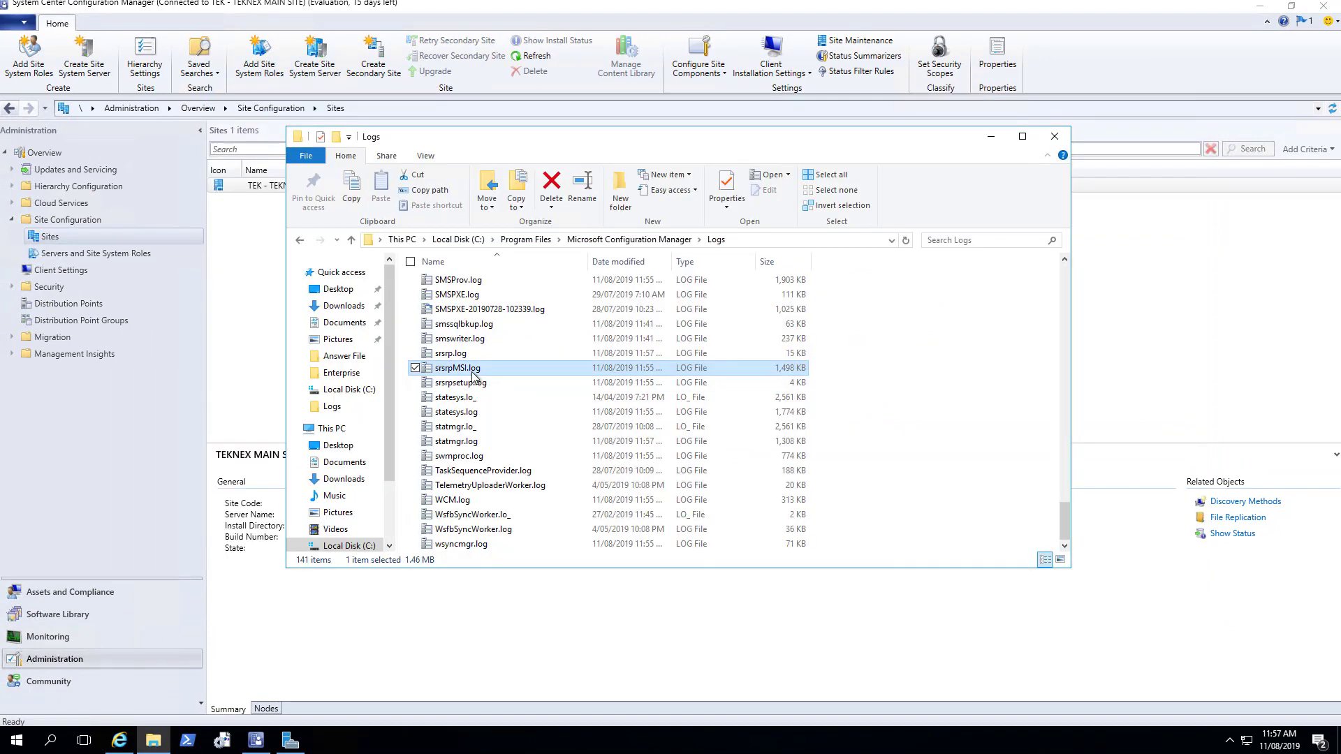
Close the Logs folder, confirm Monitoring > Reporting > Reports shows 0 items, then close the console
click(1054, 137)
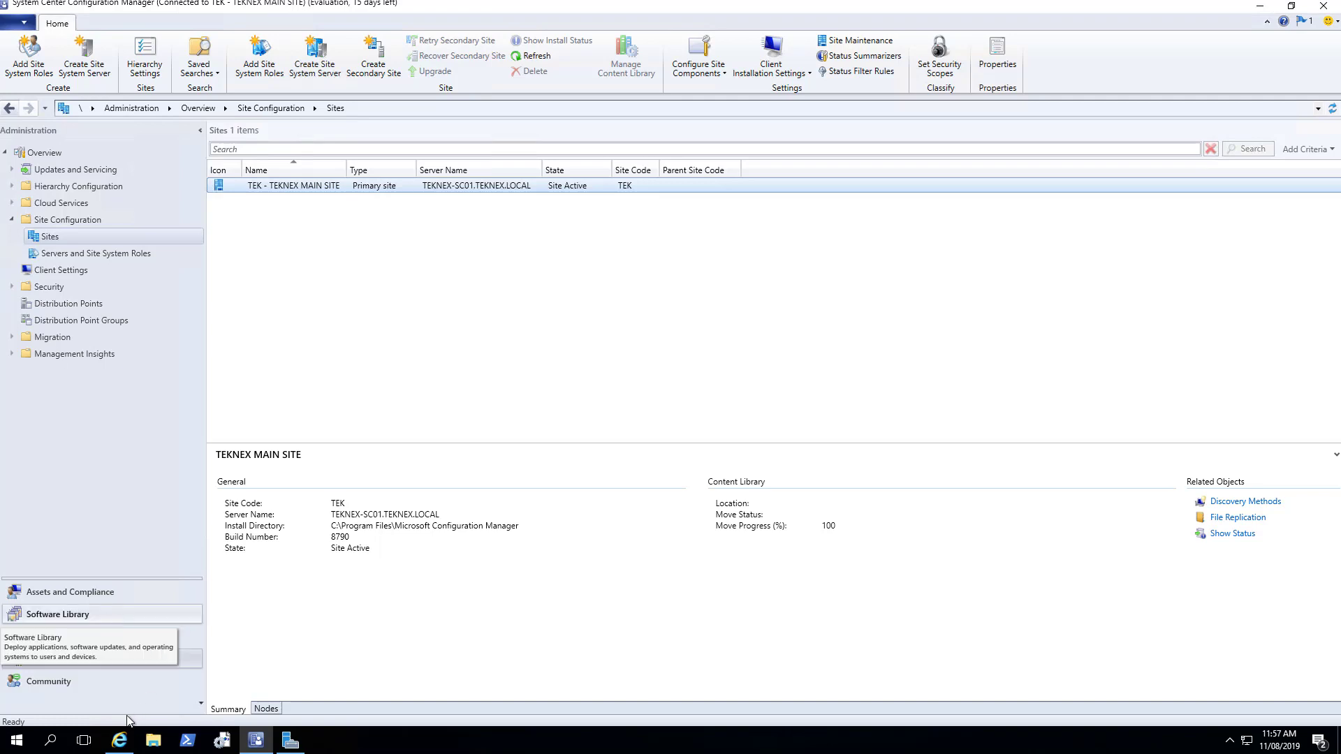
click(71, 638)
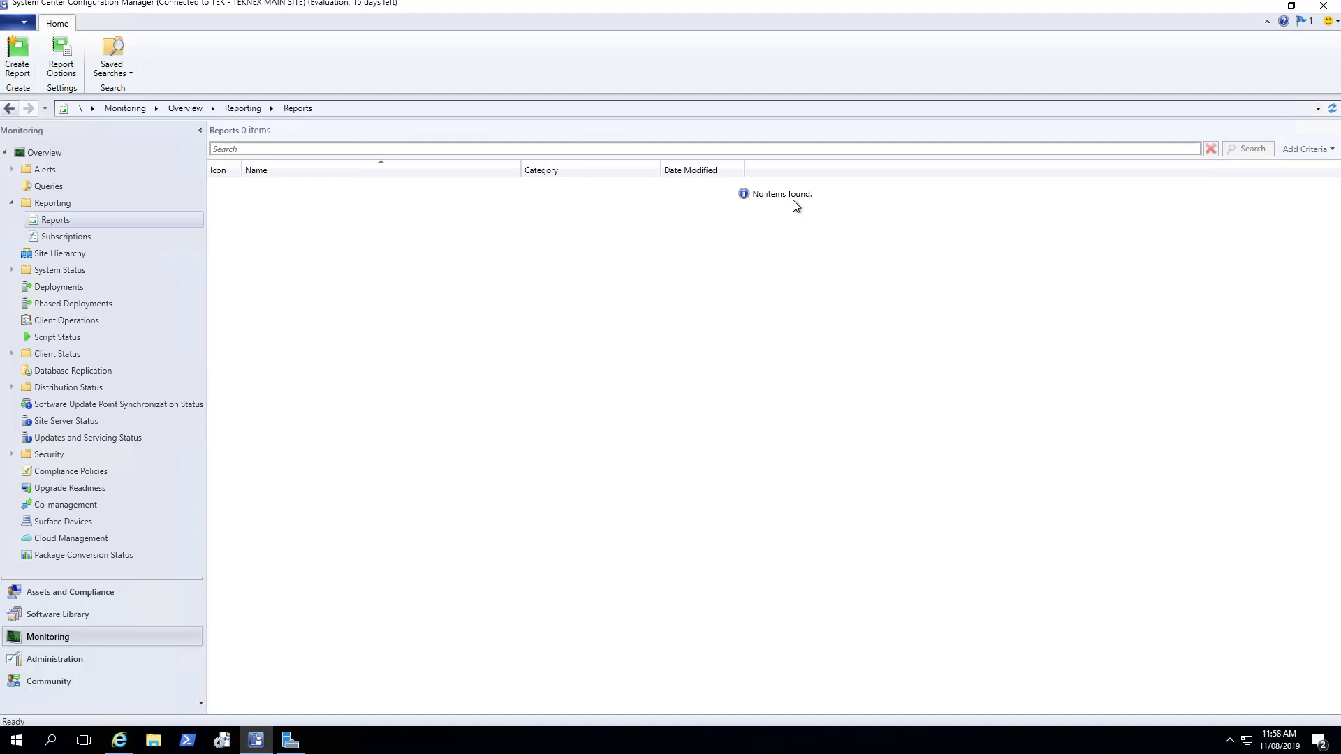
click(1326, 8)
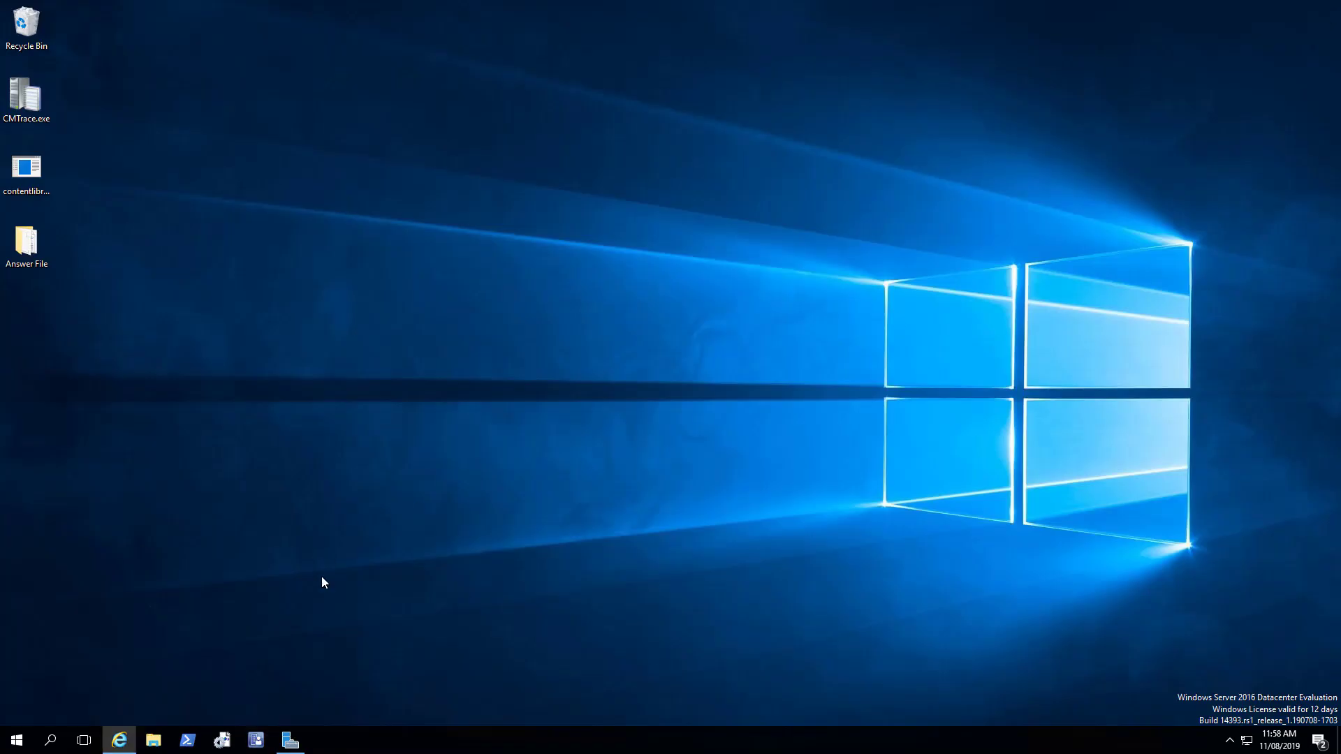
Relaunch the Configuration Manager console from the taskbar, reconnecting to the TEK site
click(256, 741)
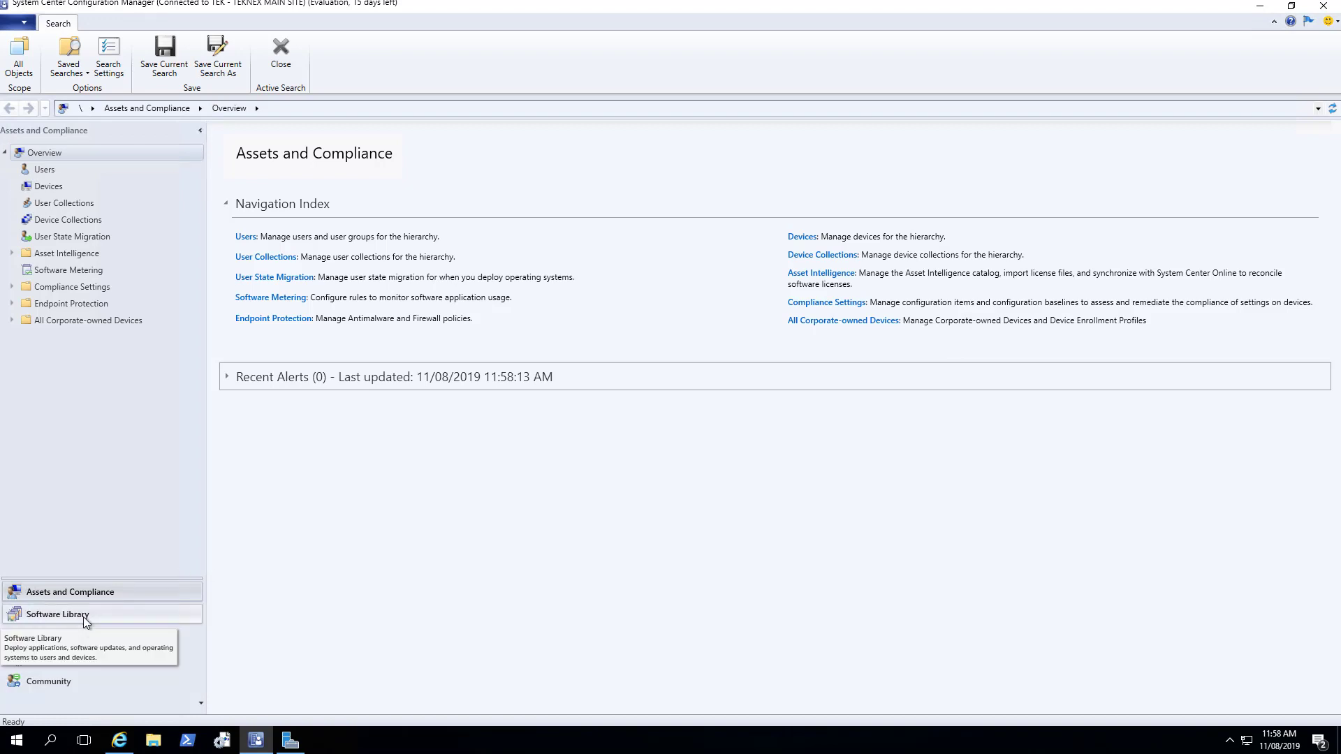
Expand Monitoring > Reporting > Reports to show folders like Administrative Security, Alerts and Asset Intelligence
click(77, 639)
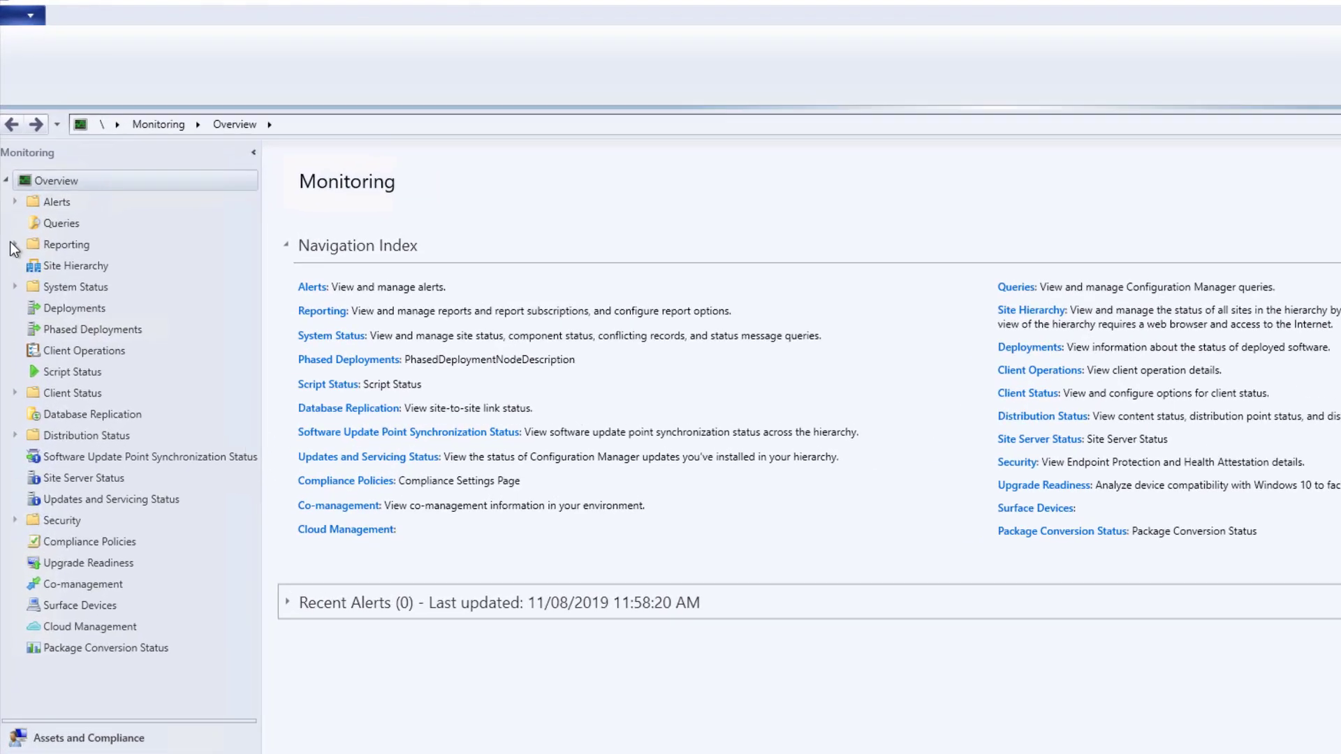
click(13, 244)
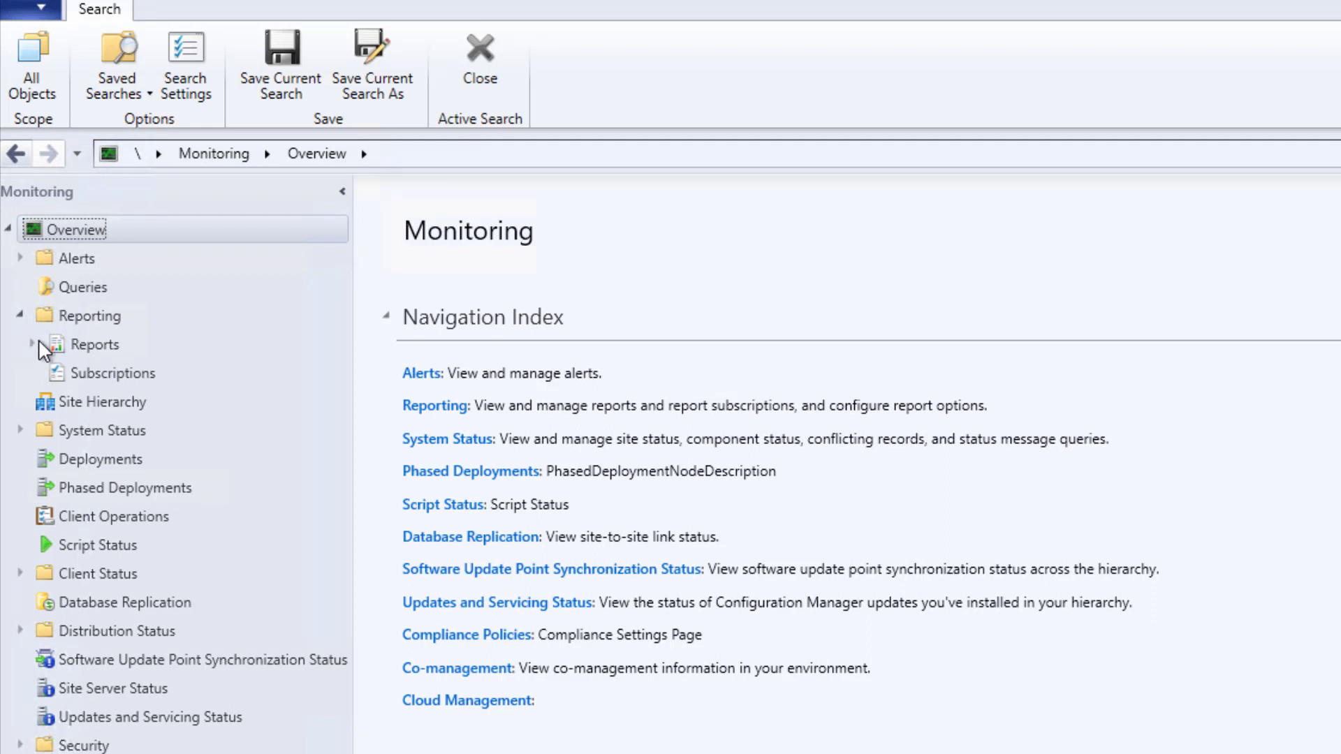
click(33, 342)
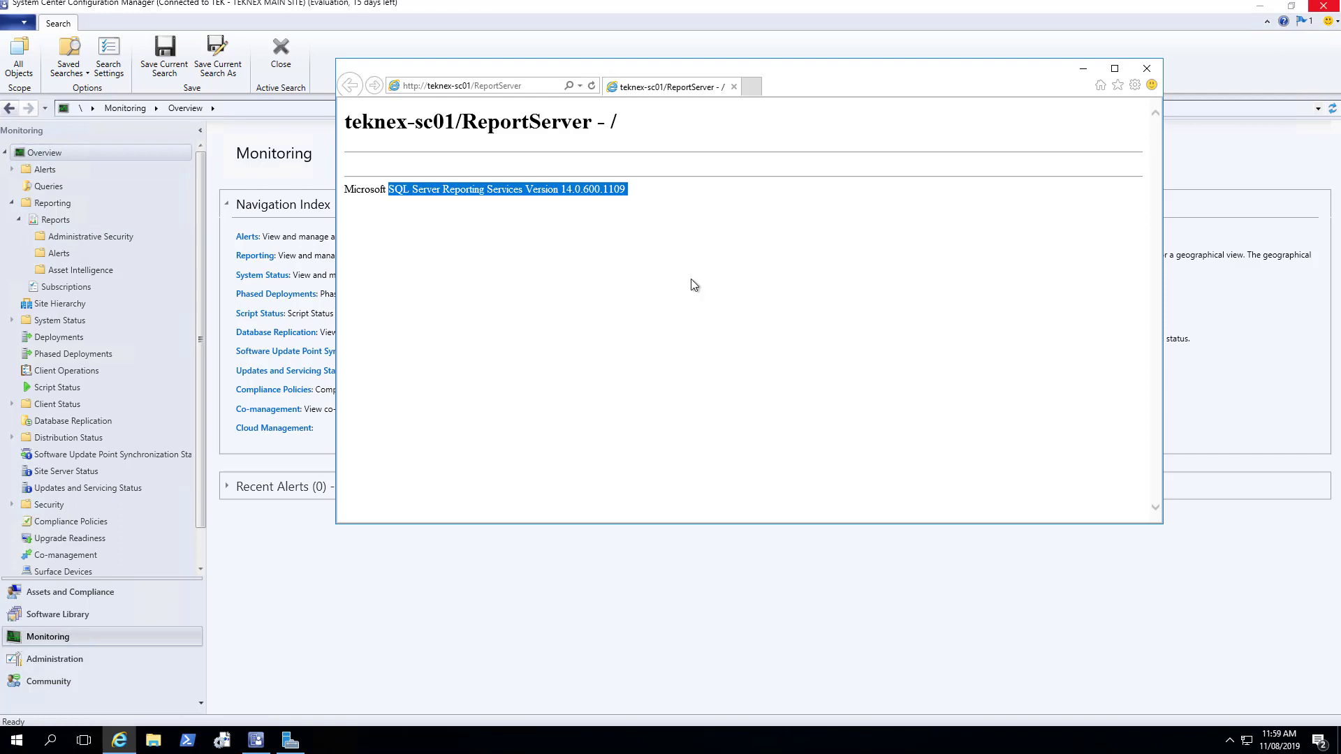
Refresh ReportServer, browse the ConfigMgr_TEK folder's report listing, then restart the Configuration Manager console
click(522, 84)
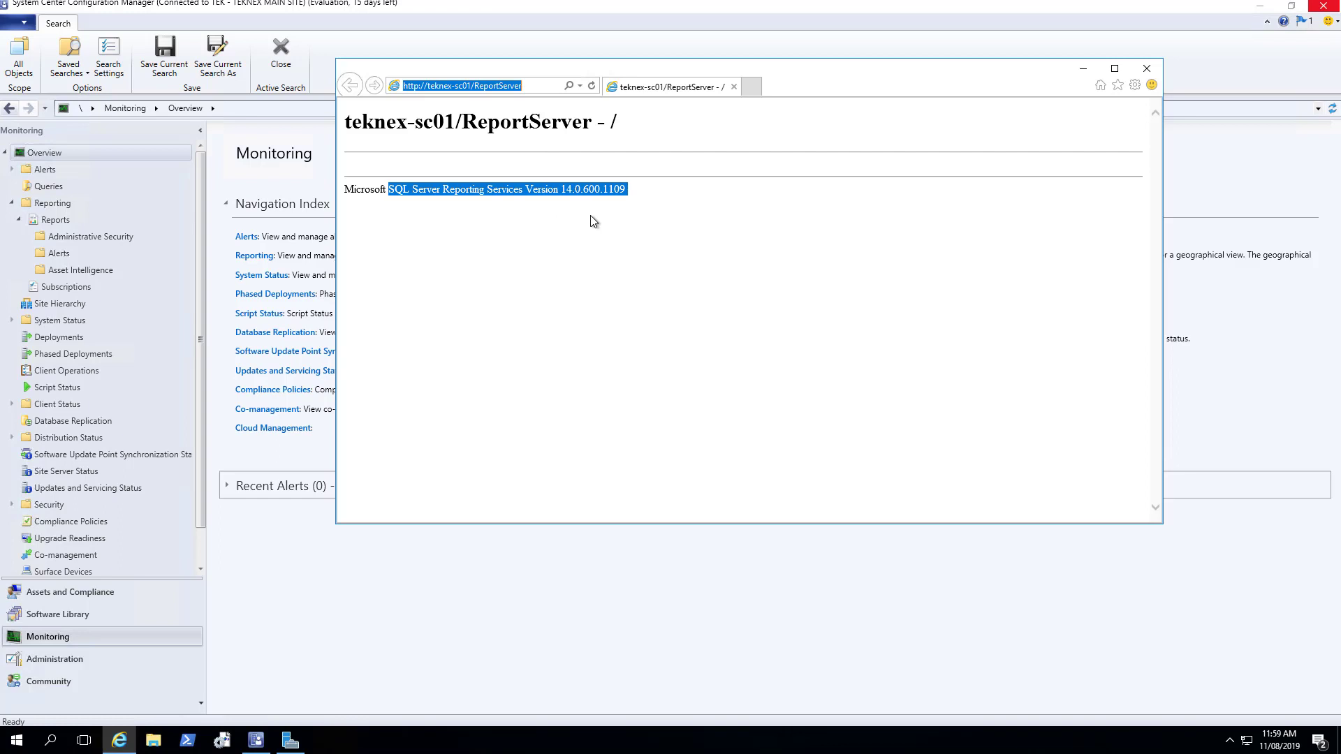
click(591, 87)
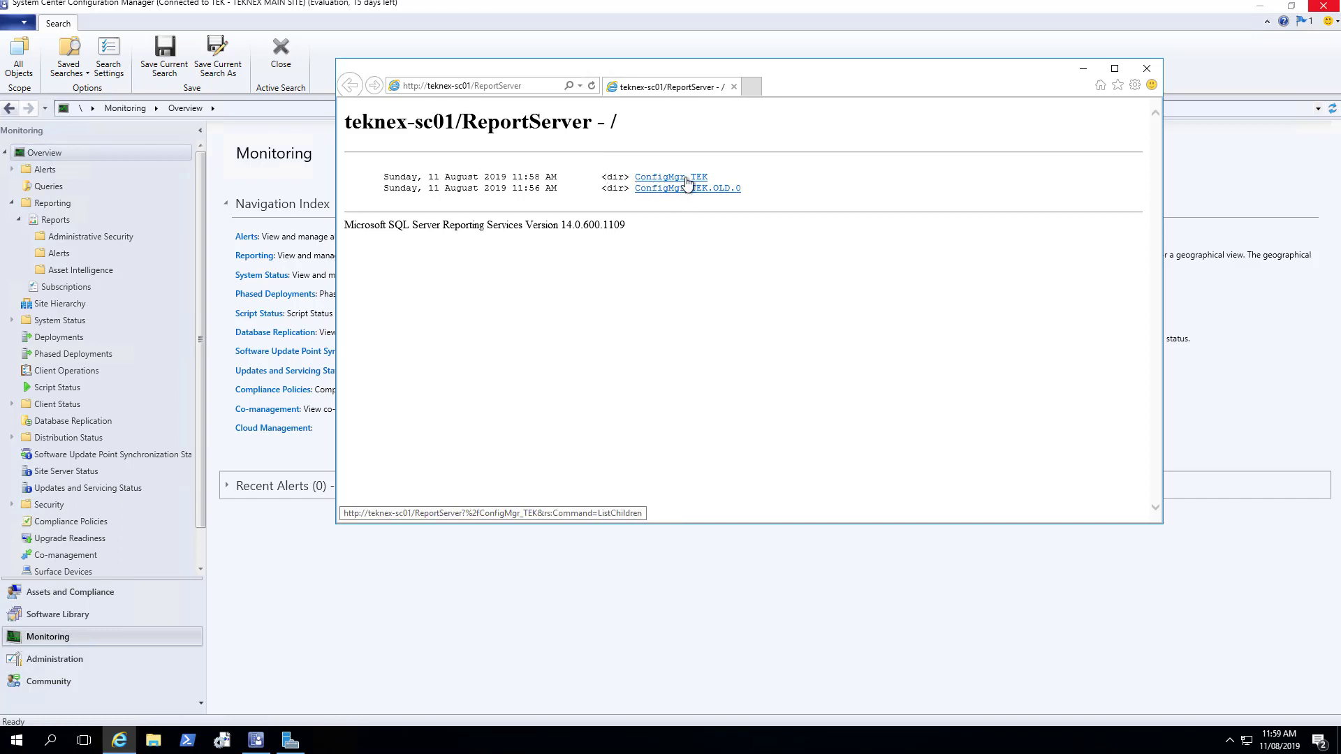
click(679, 181)
scroll(800, 257, down, 5)
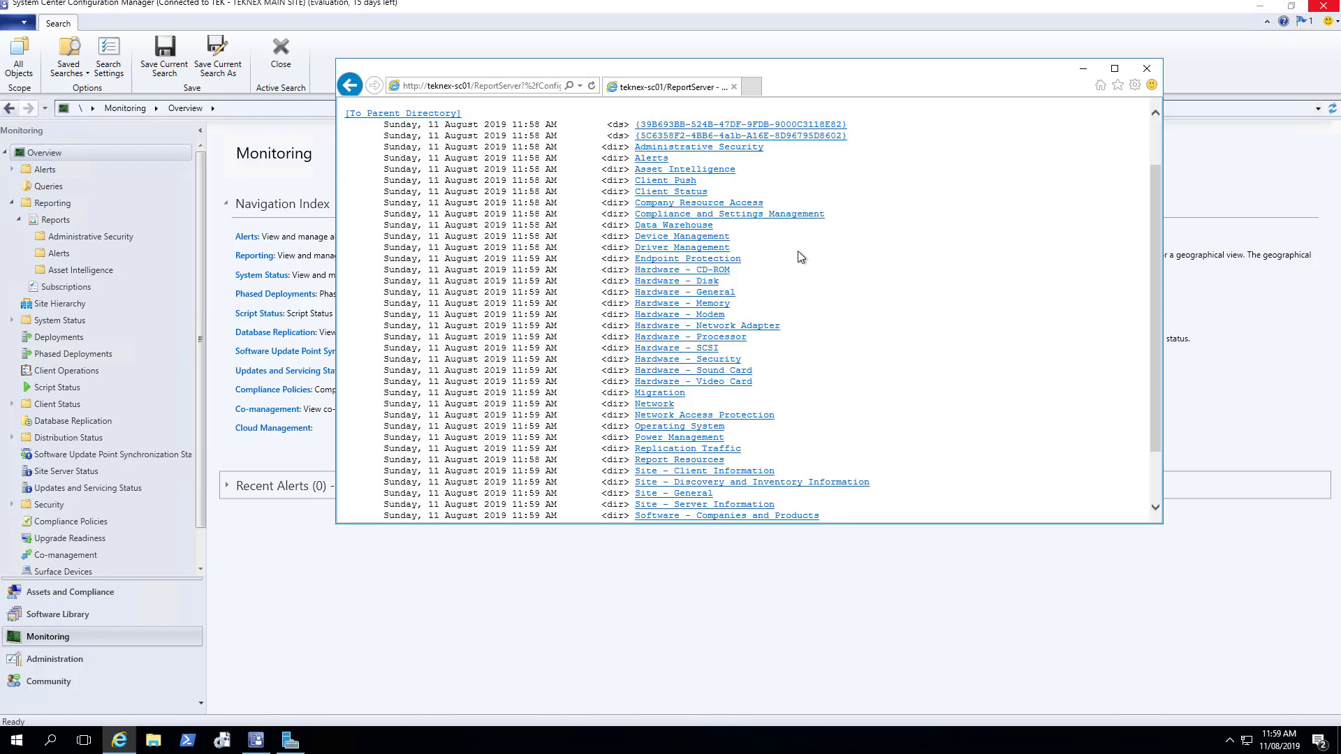
scroll(799, 259, up, 3)
scroll(800, 259, up, 2)
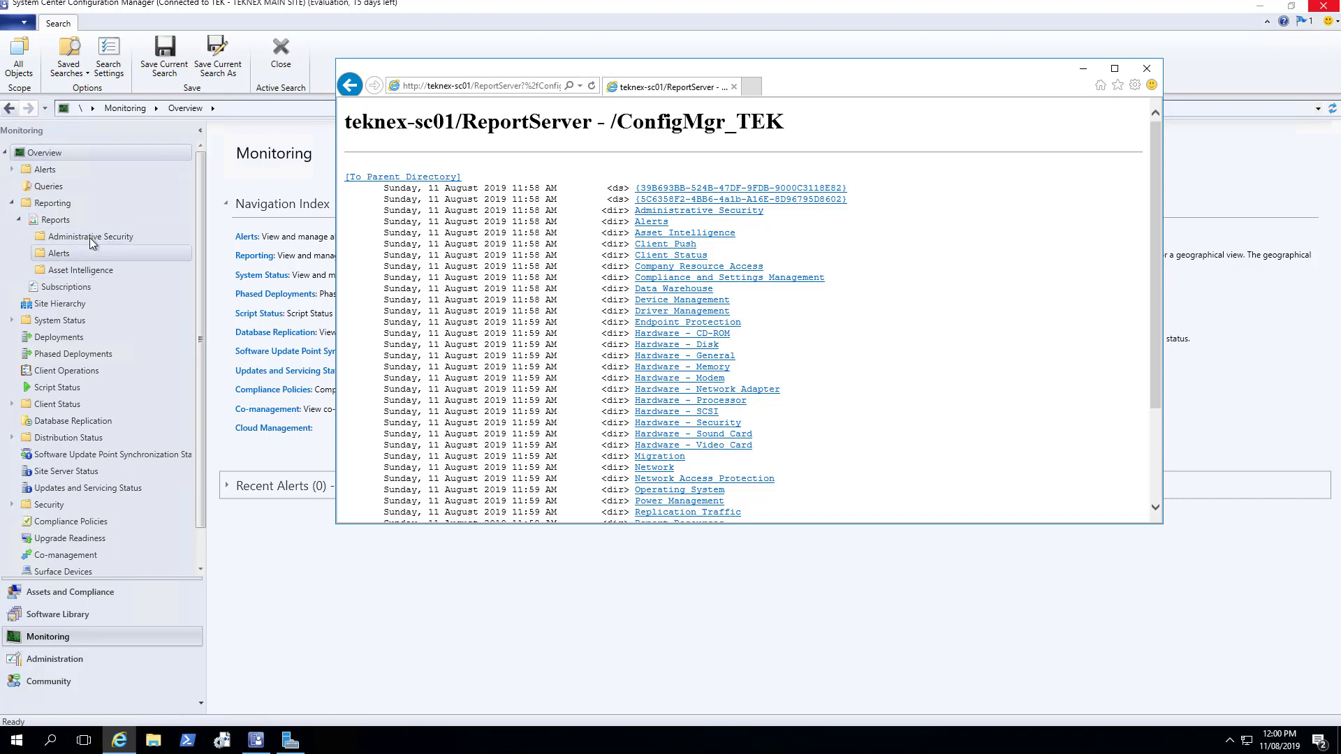
click(1324, 7)
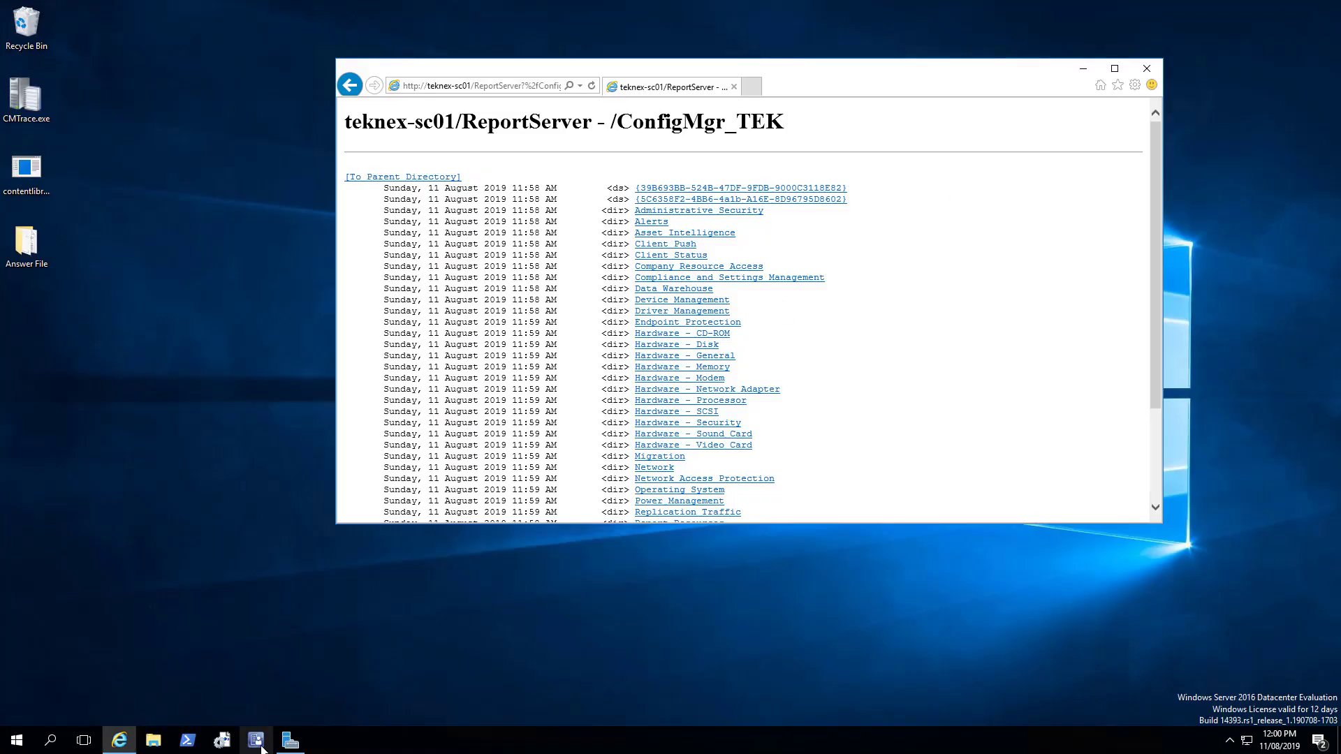
click(256, 739)
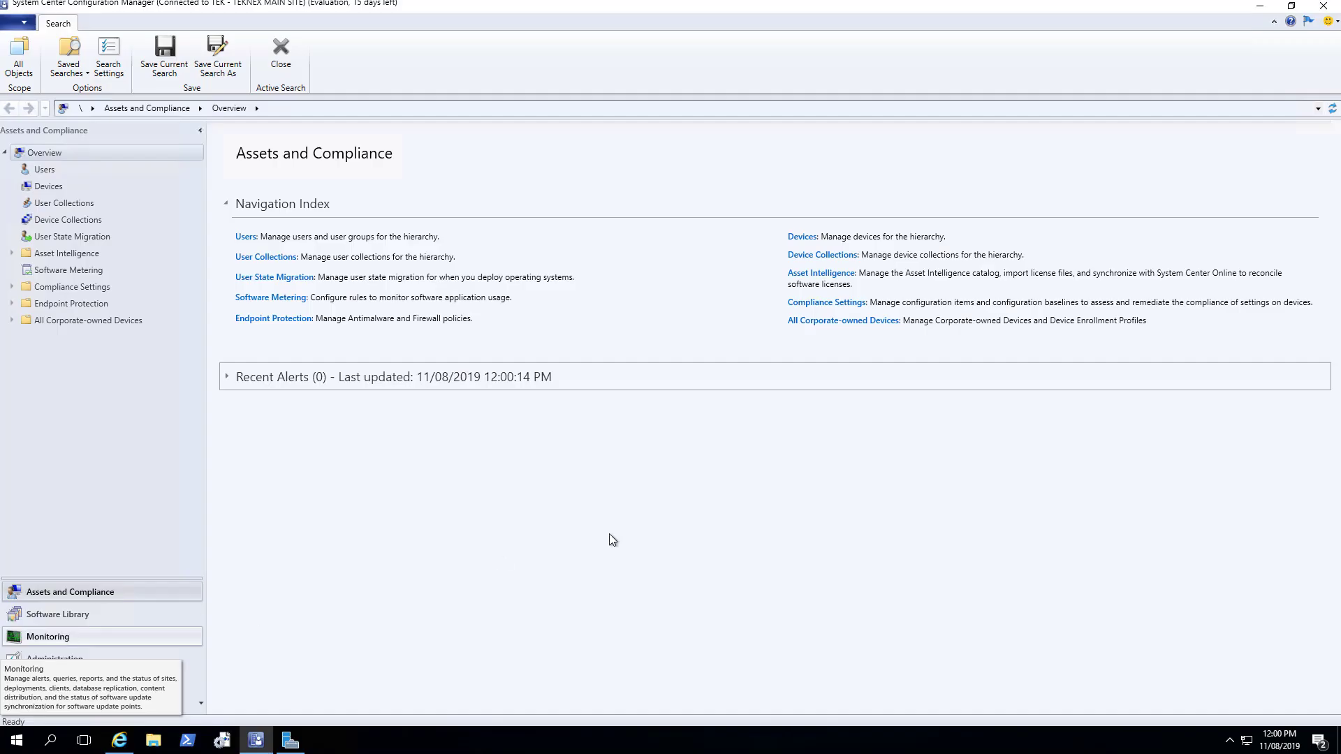
Expand Monitoring > Reporting > Reports and scroll through the full report folder tree
click(76, 637)
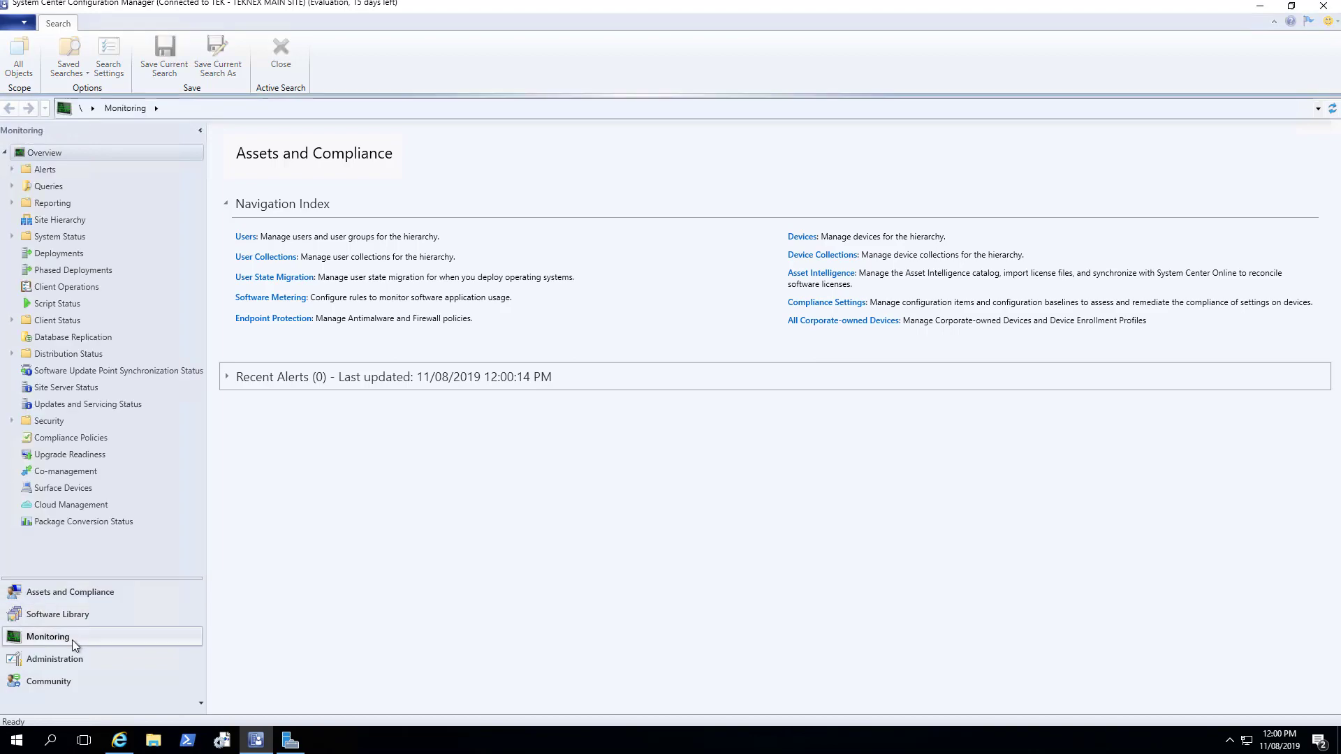
click(10, 203)
click(21, 220)
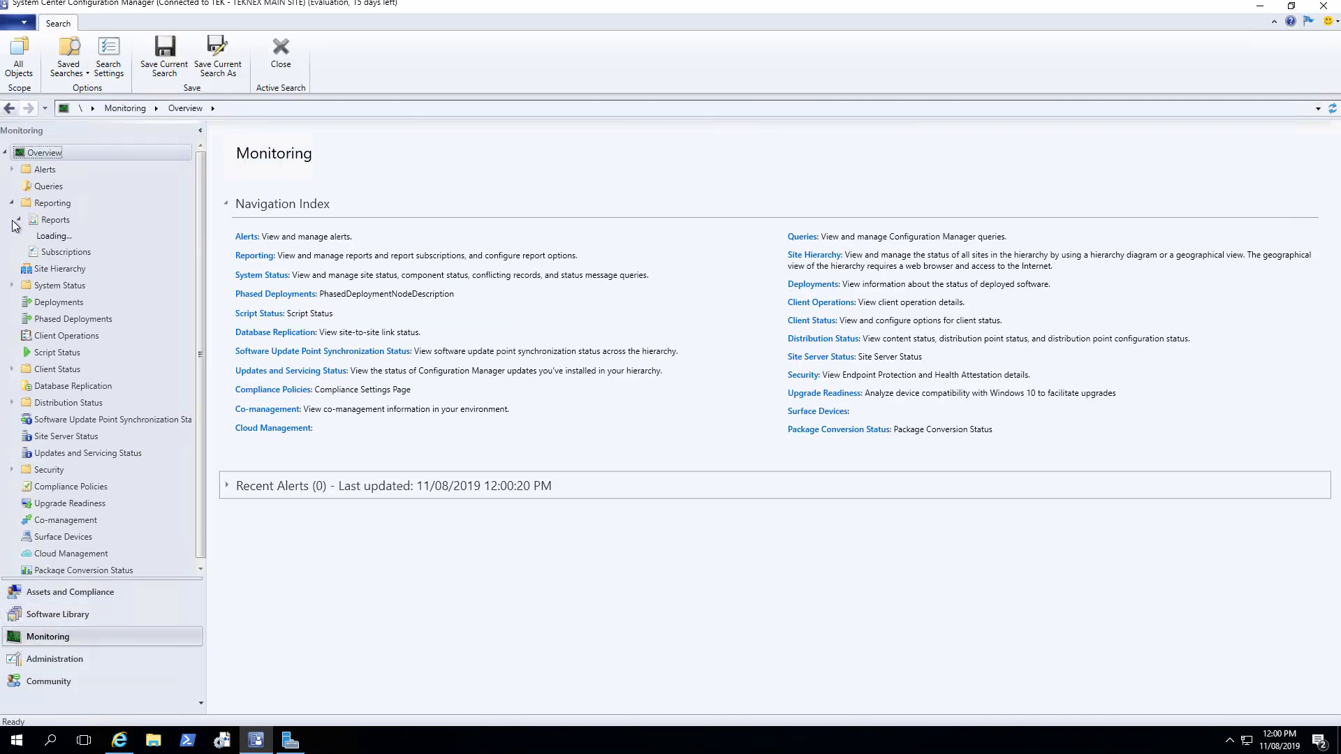
scroll(137, 353, down, 4)
scroll(137, 355, down, 5)
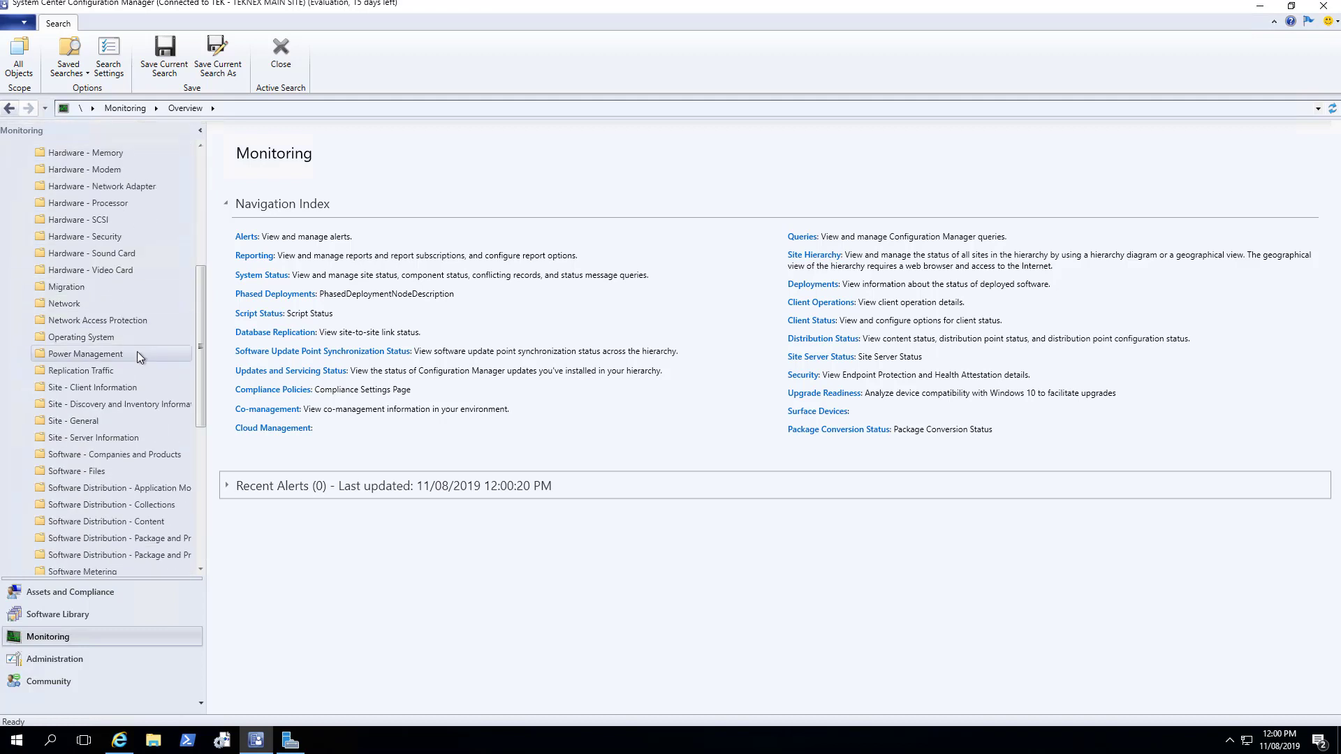
scroll(136, 354, up, 6)
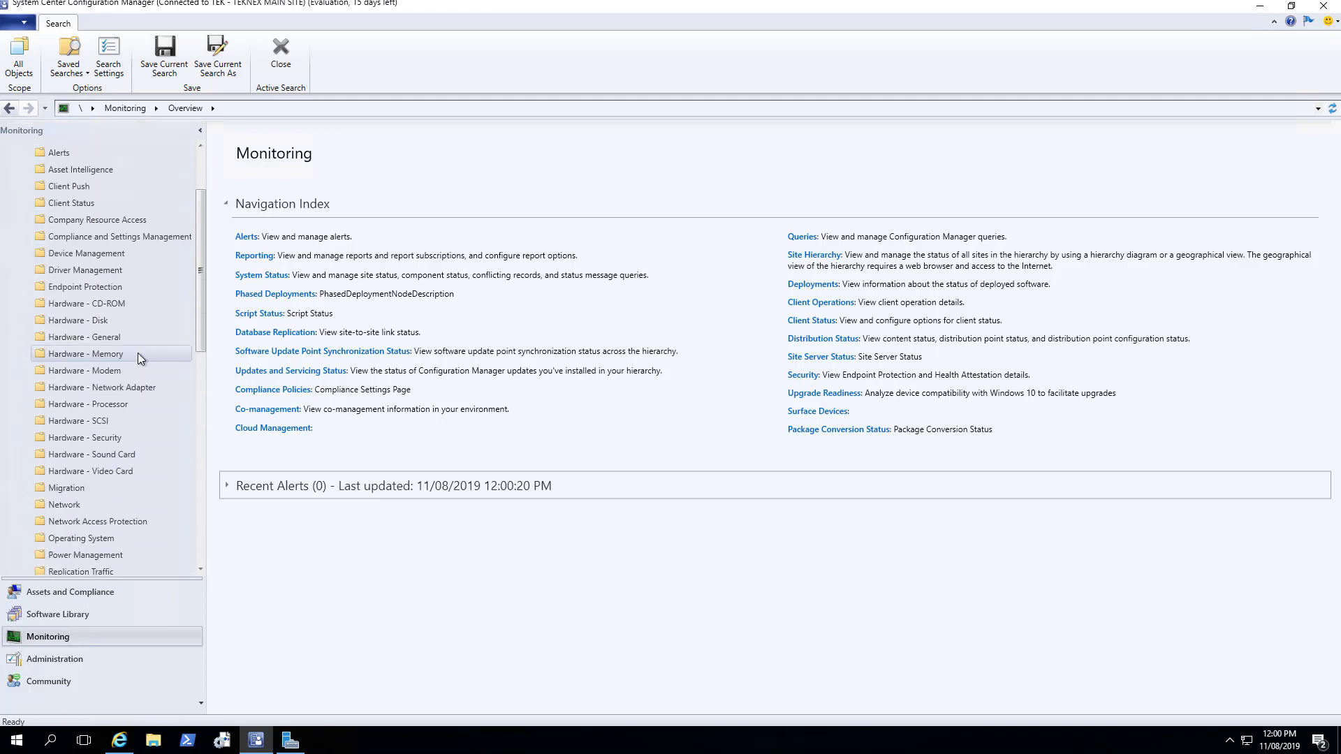